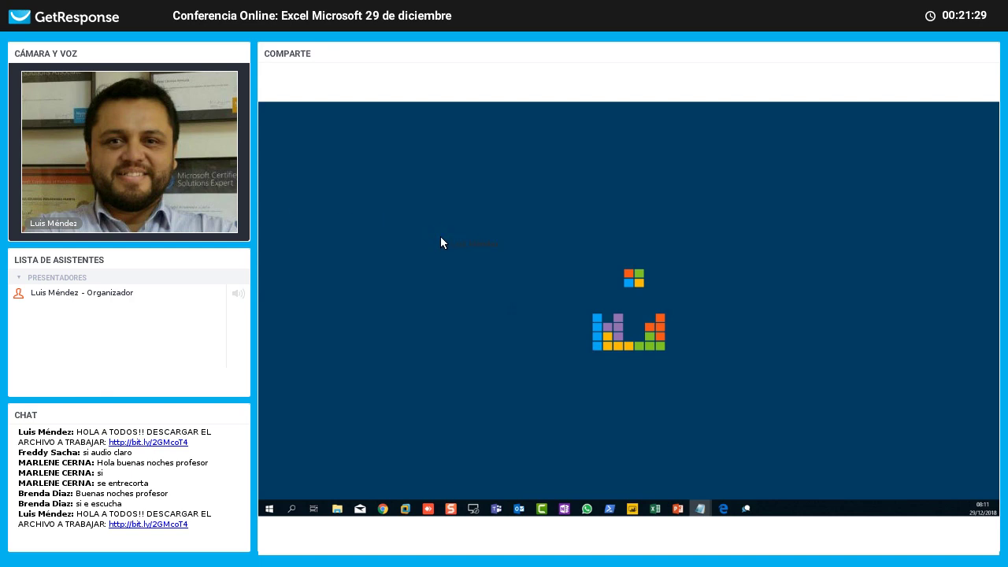
Step: Open the MODIFICAR UNA HOJA DE TRABAJO workbook from the desktop and go to the series on its AUTO COMPLETADO sheet
drag(440, 243, 513, 277)
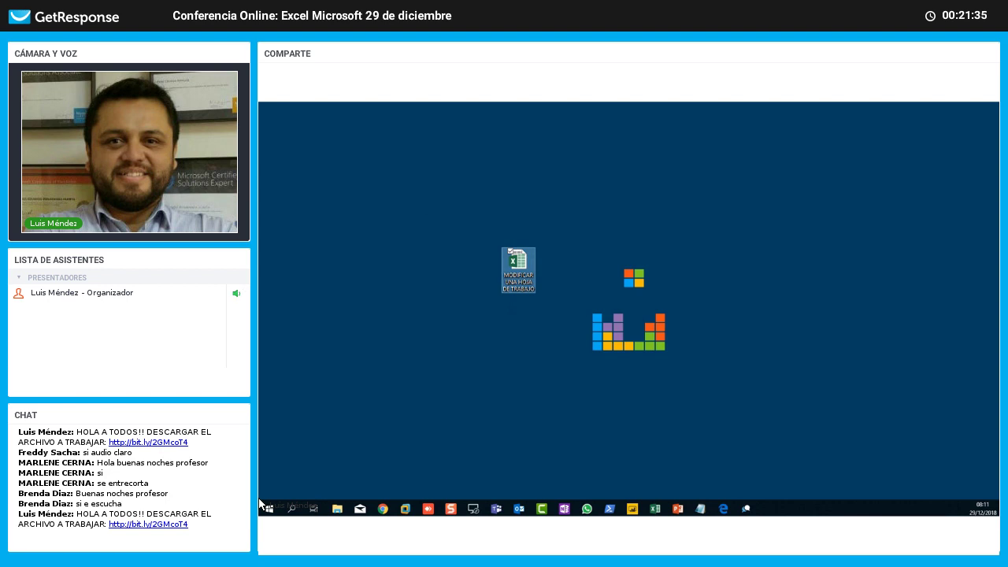
key(alt+Tab)
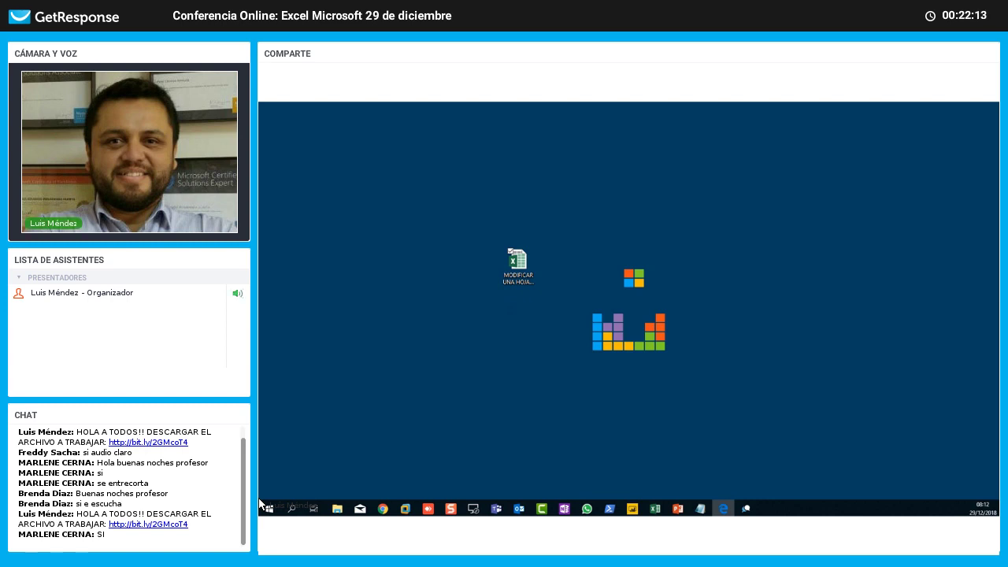
click(519, 271)
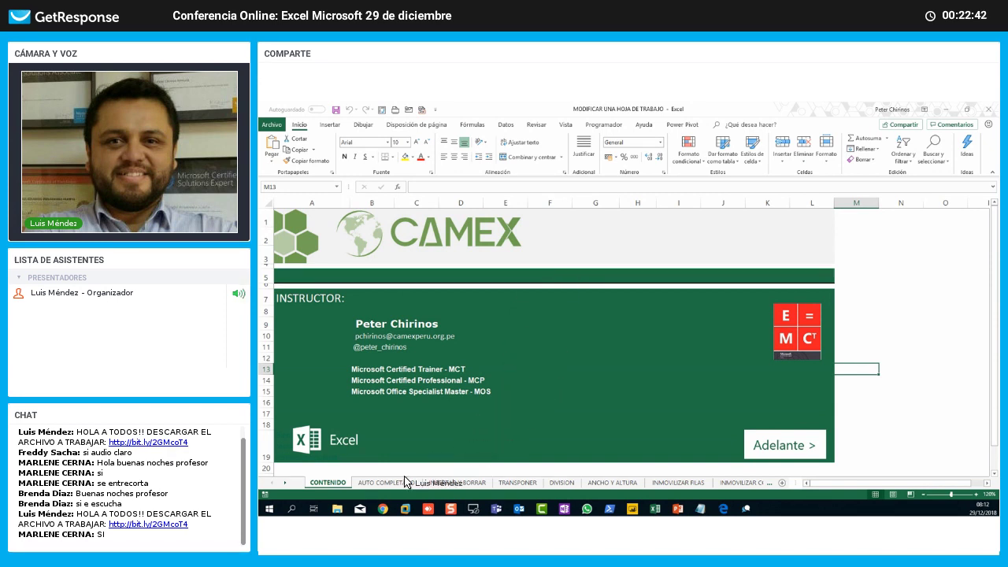
click(419, 427)
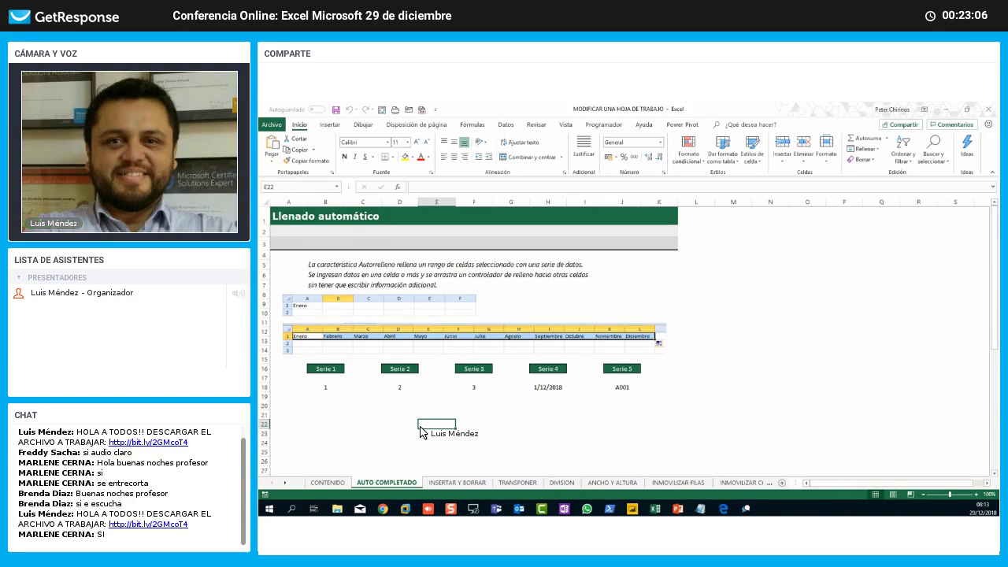
click(693, 344)
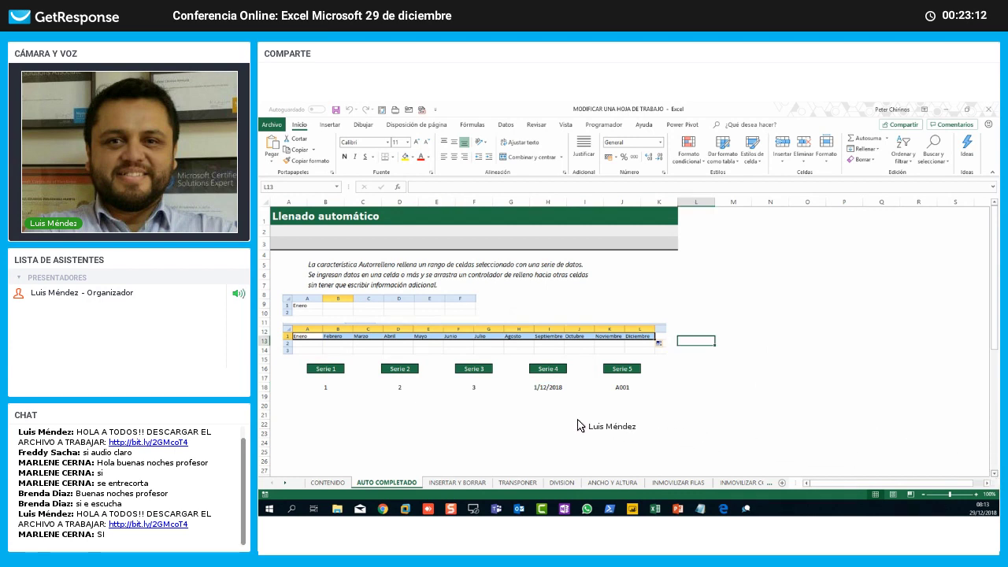
scroll(551, 421, down, 2)
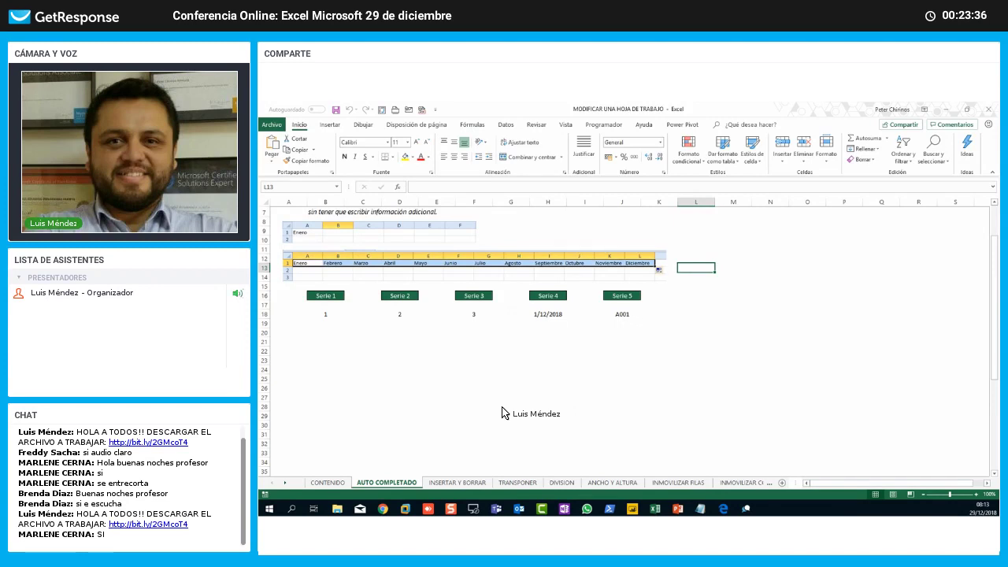
Step: Enter 2 in cell B19, directly below the first number of Serie 1
click(325, 201)
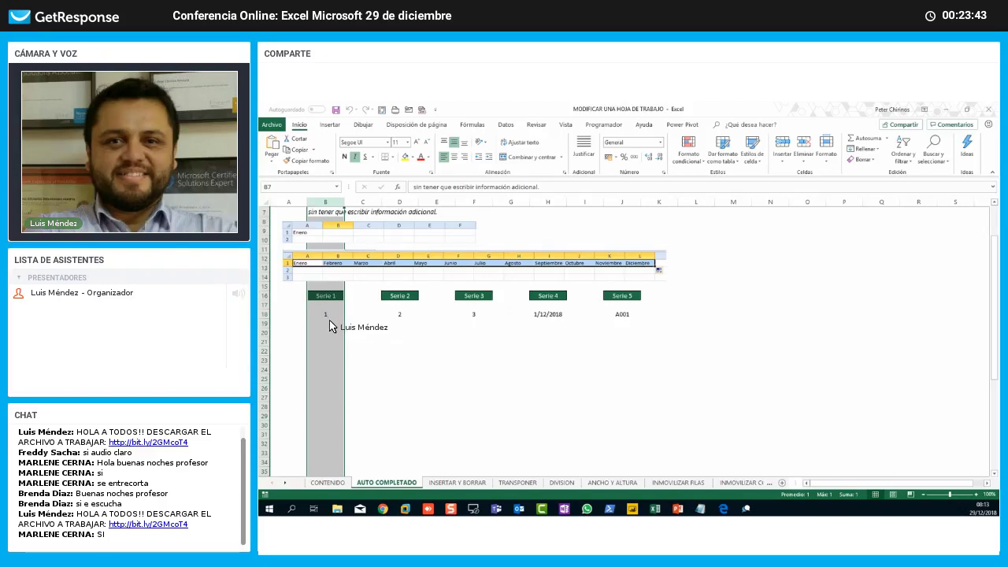
click(326, 315)
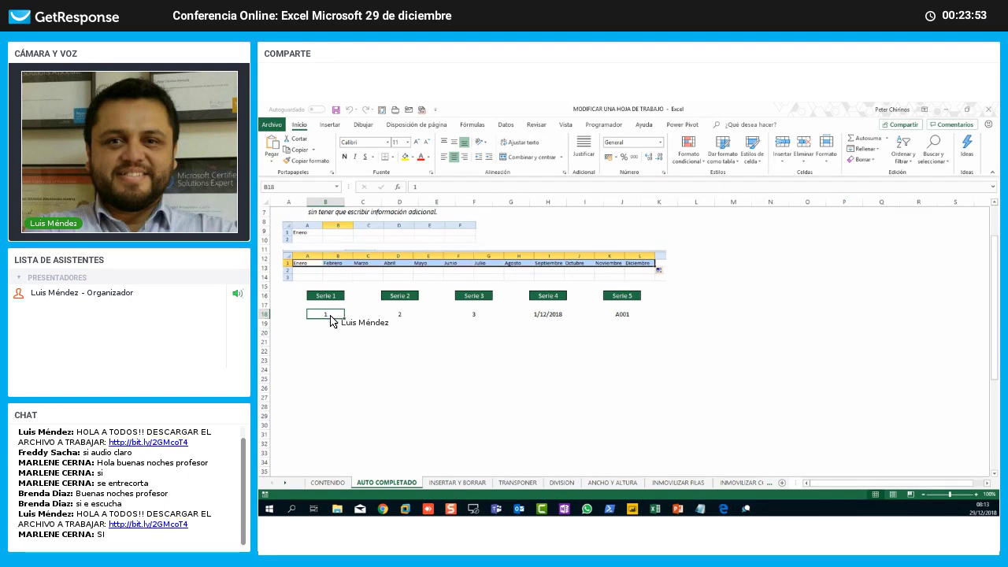
drag(331, 317, 383, 410)
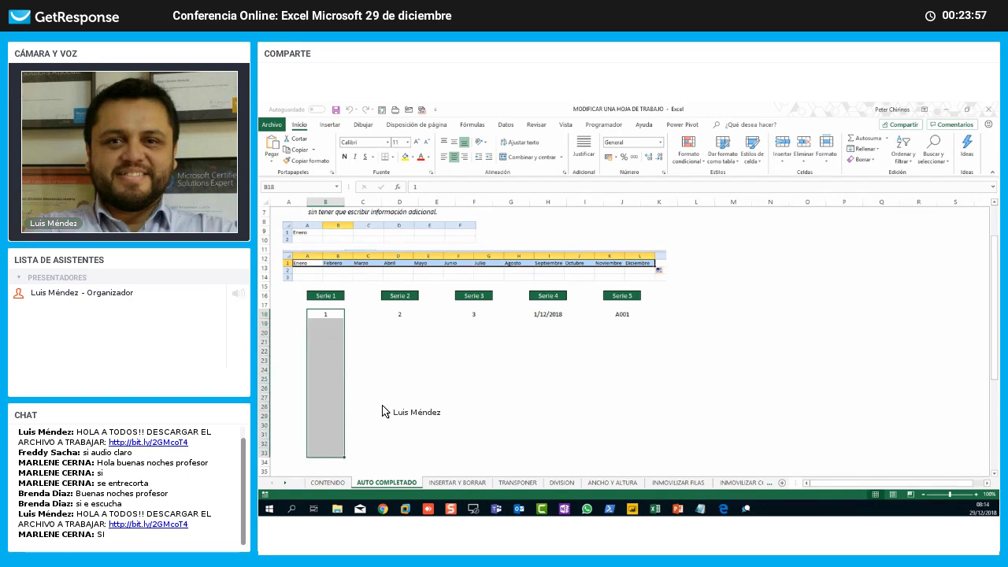
click(323, 326)
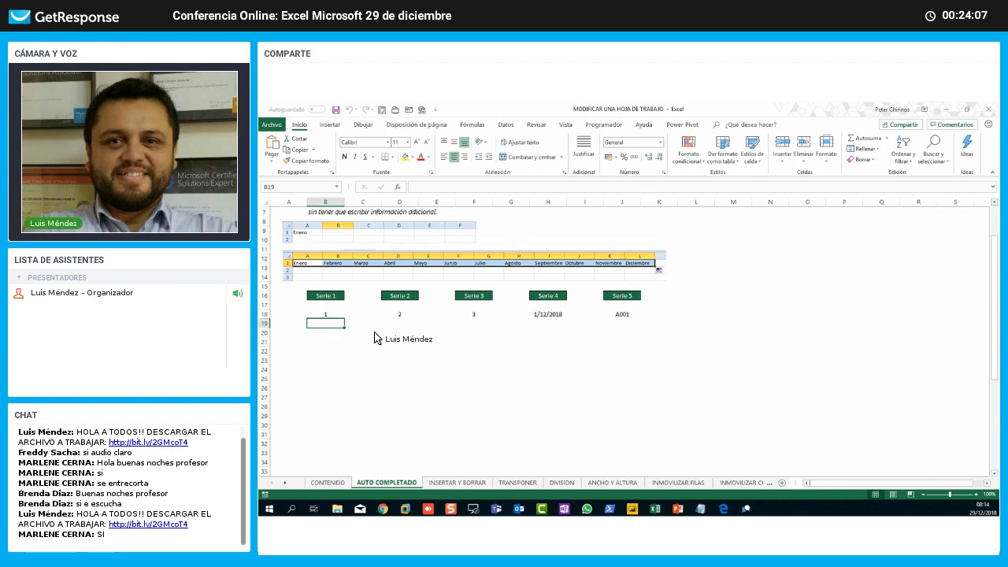
click(335, 368)
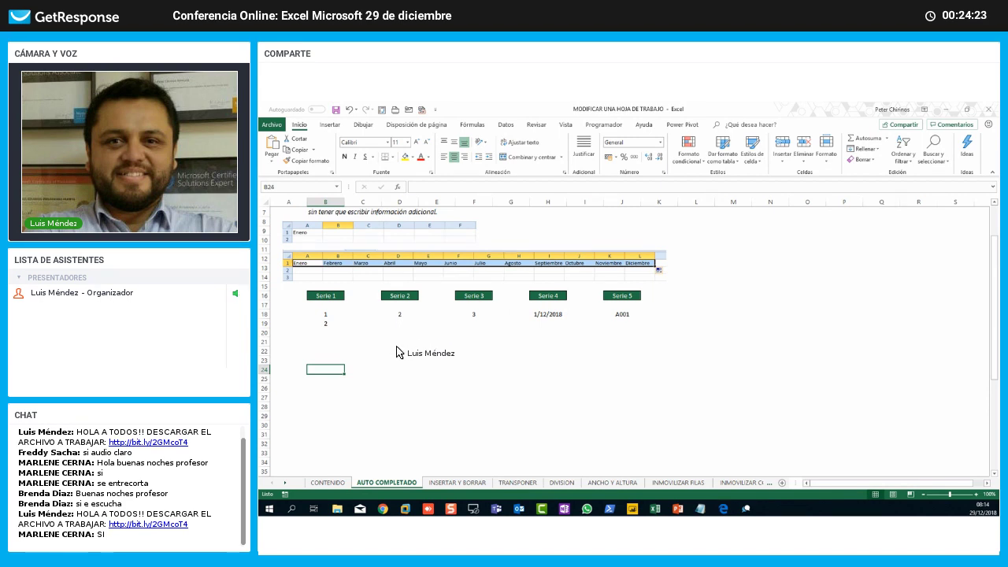
Step: Autofill the Serie 1 pattern in B18:B19 down to B32, so the numbers run from 1 to 15
drag(325, 314, 325, 323)
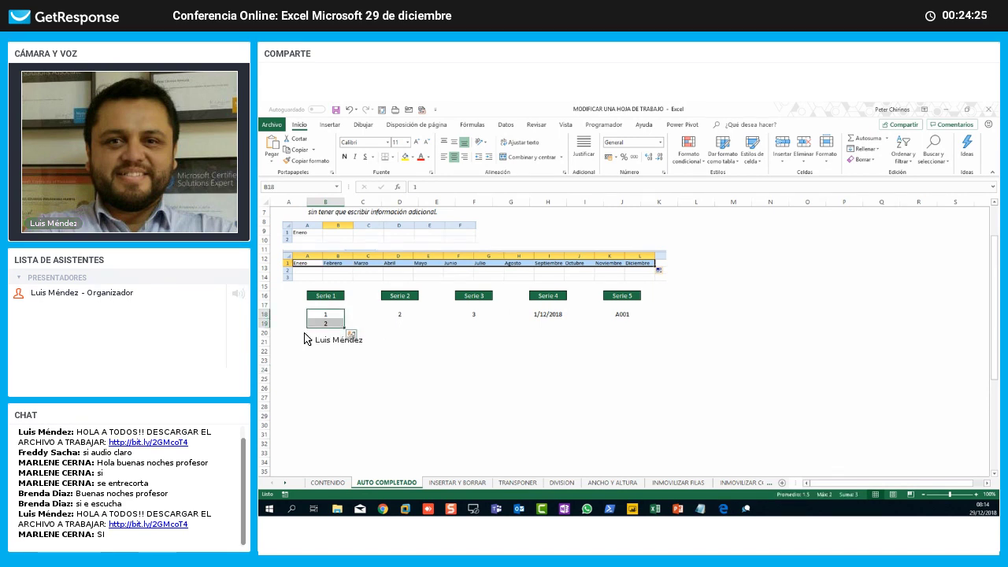
key(ctrl+1)
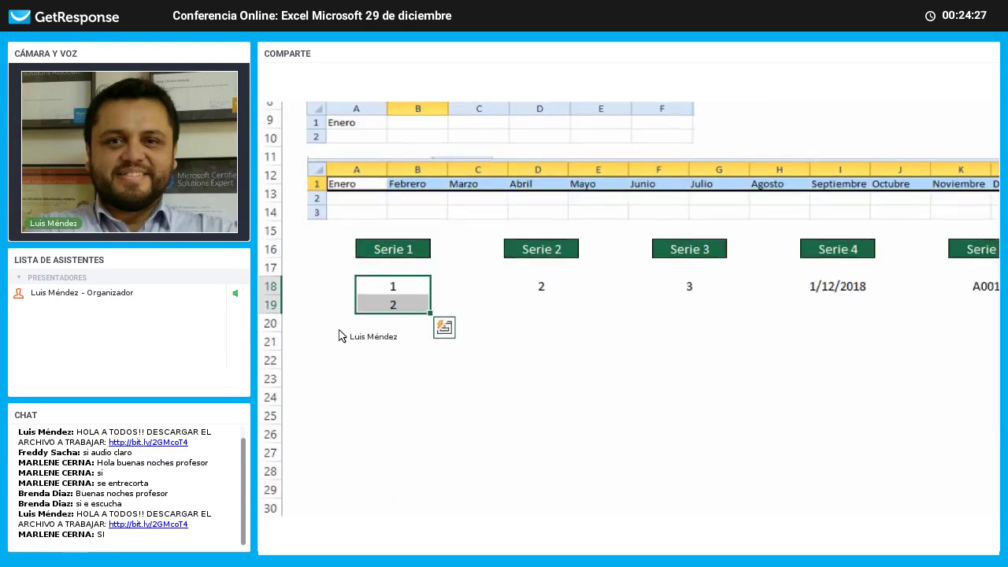
click(420, 304)
mouse_move(420, 301)
mouse_down()
mouse_move(438, 323)
mouse_move(458, 311)
mouse_move(509, 310)
mouse_up()
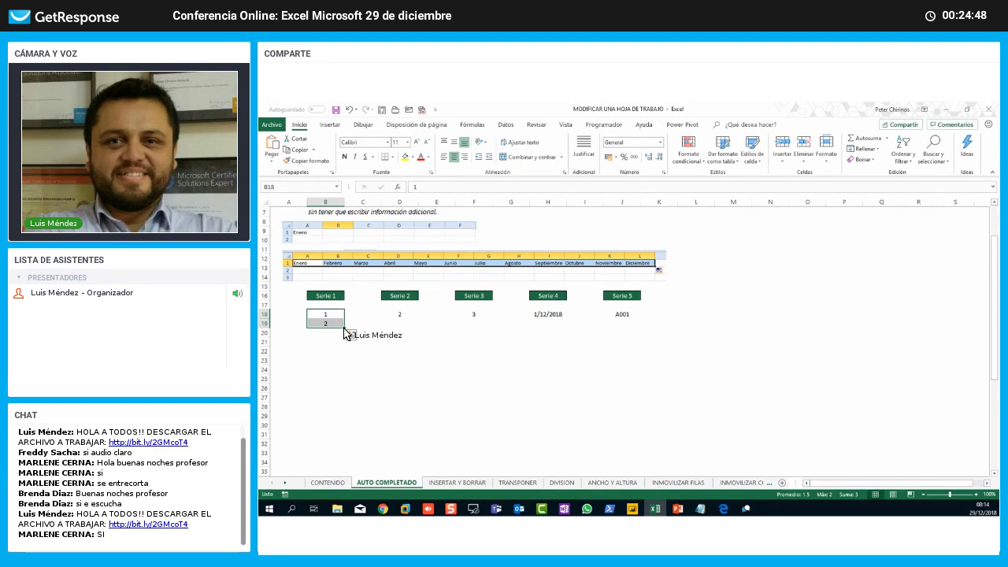
drag(343, 327, 333, 449)
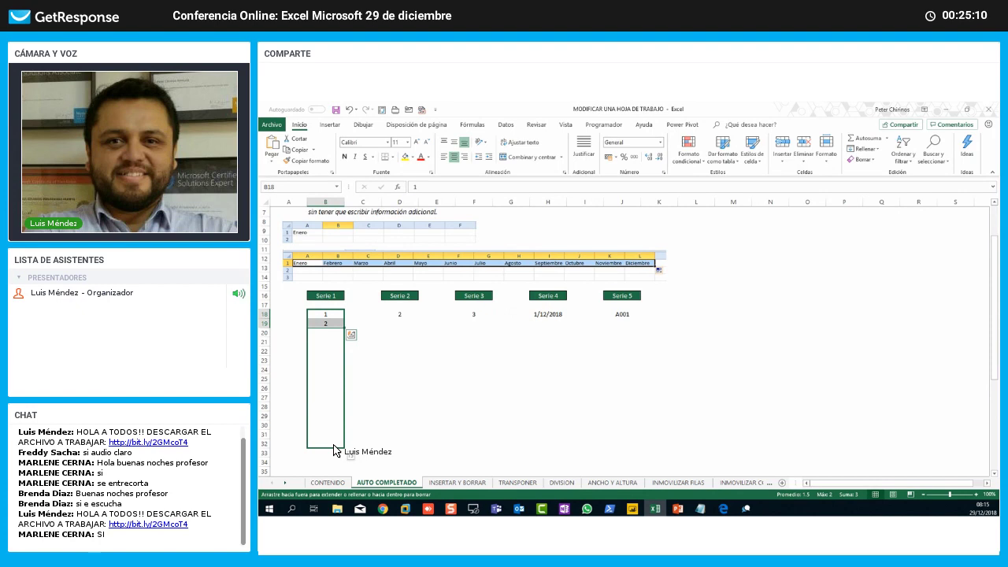
drag(334, 449, 334, 449)
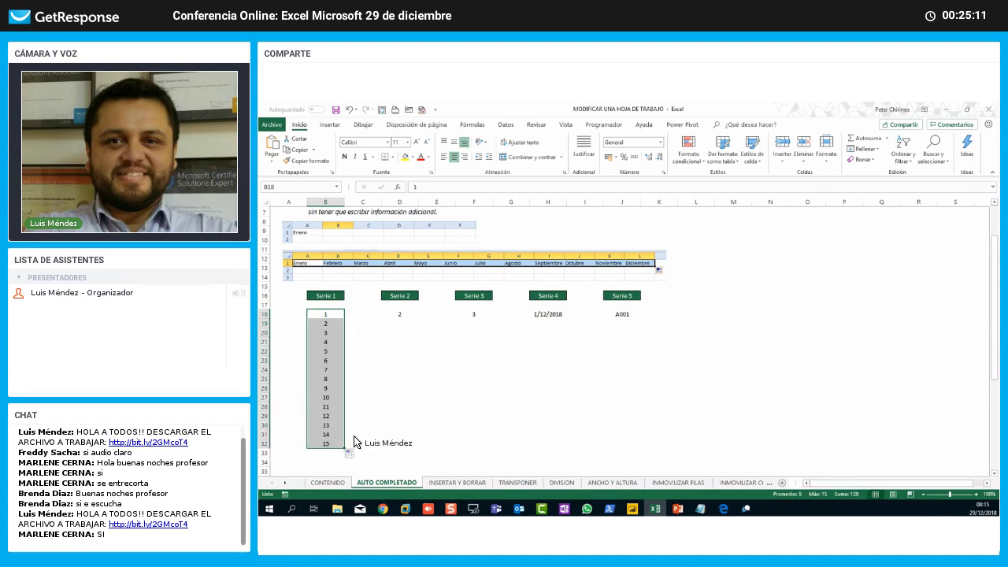
click(405, 373)
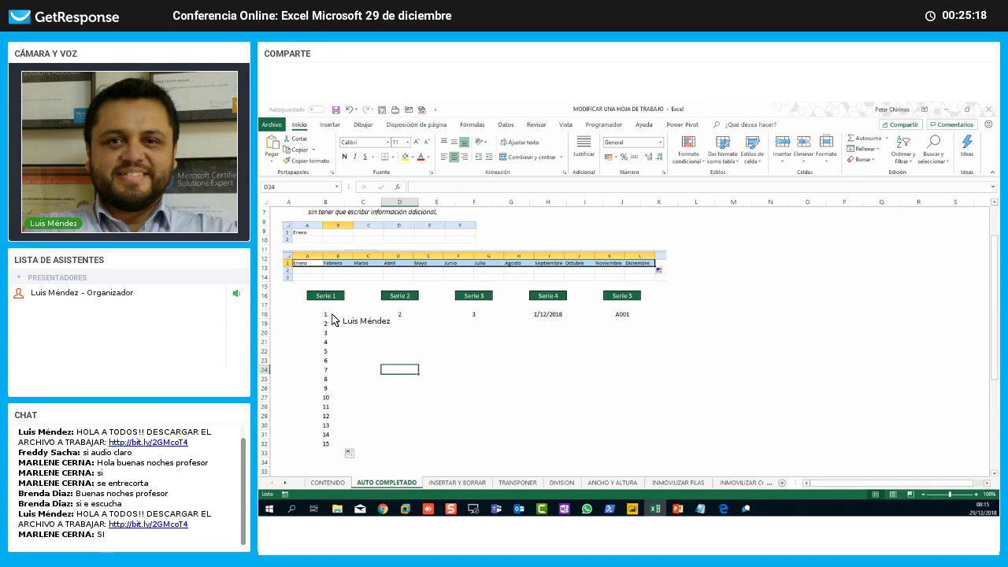
Step: Repeat the Serie 1 autofill from B18:B19 down to B32
drag(328, 318, 334, 327)
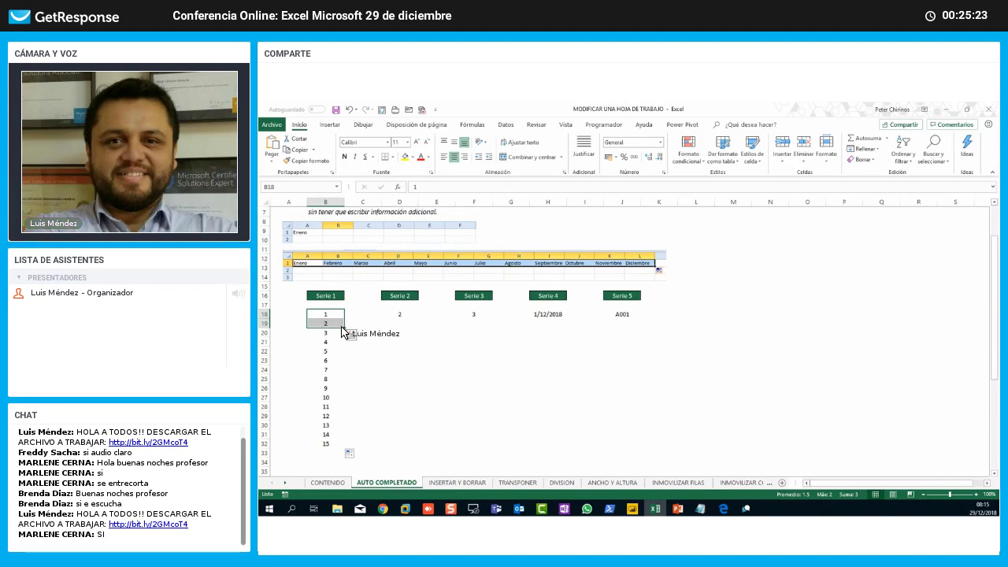
drag(343, 328, 385, 443)
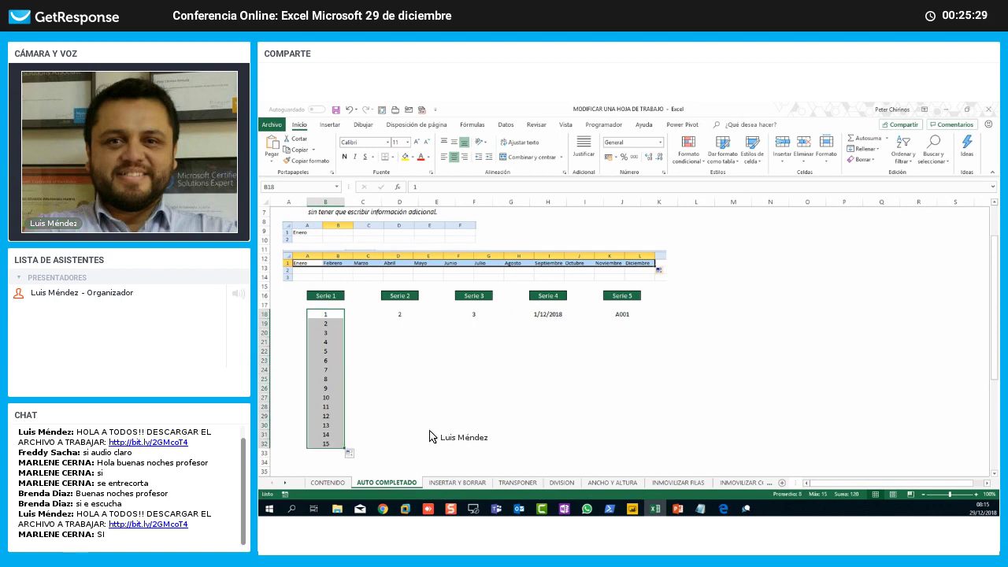
click(430, 436)
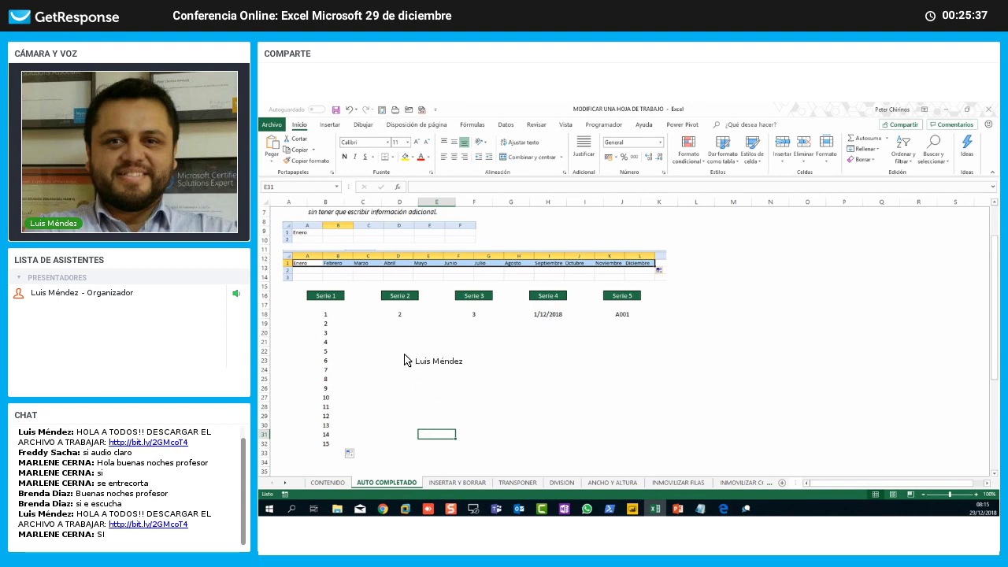
Step: Enter 4 in cell D19, directly below the first number of Serie 2
click(400, 314)
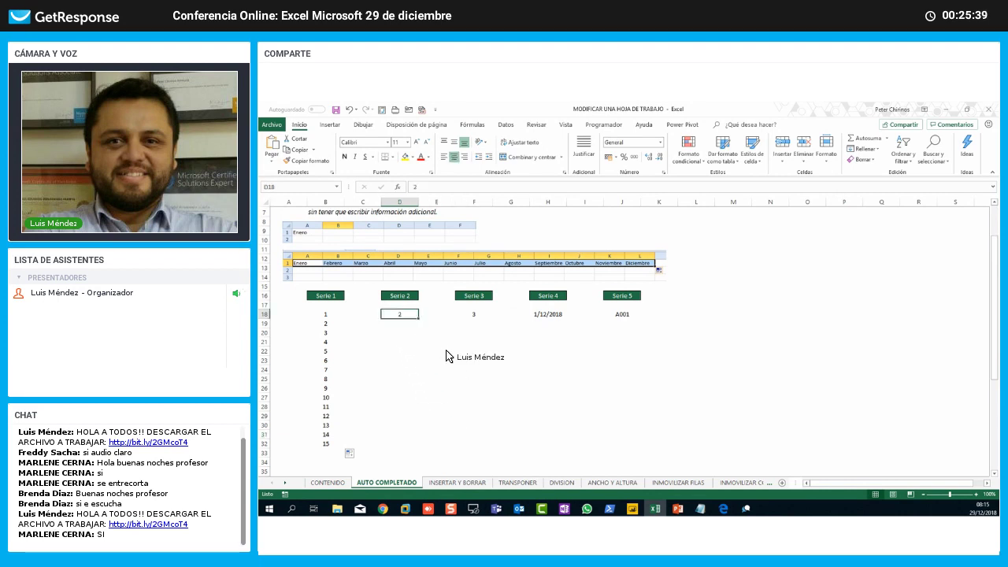
key(Down)
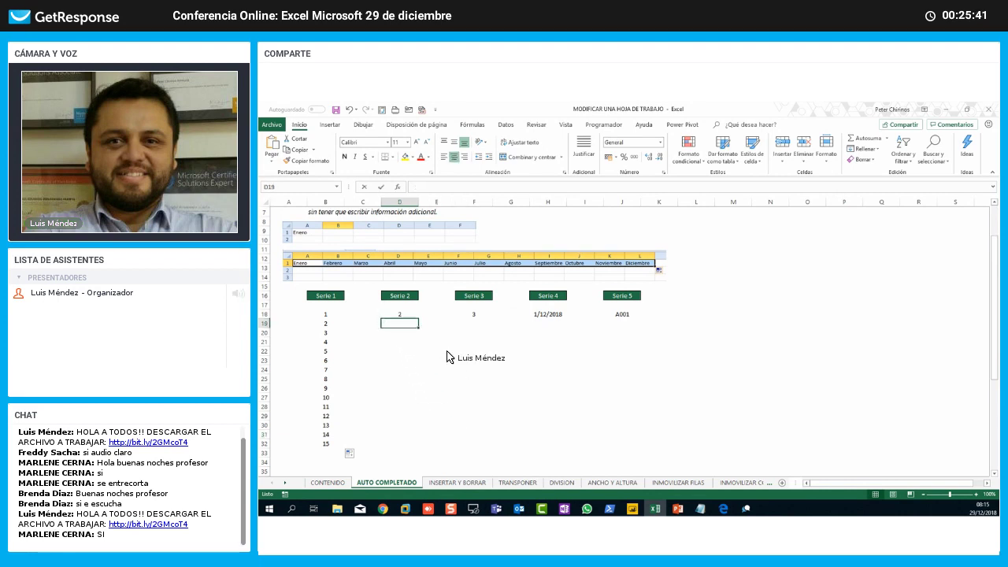
text(4)
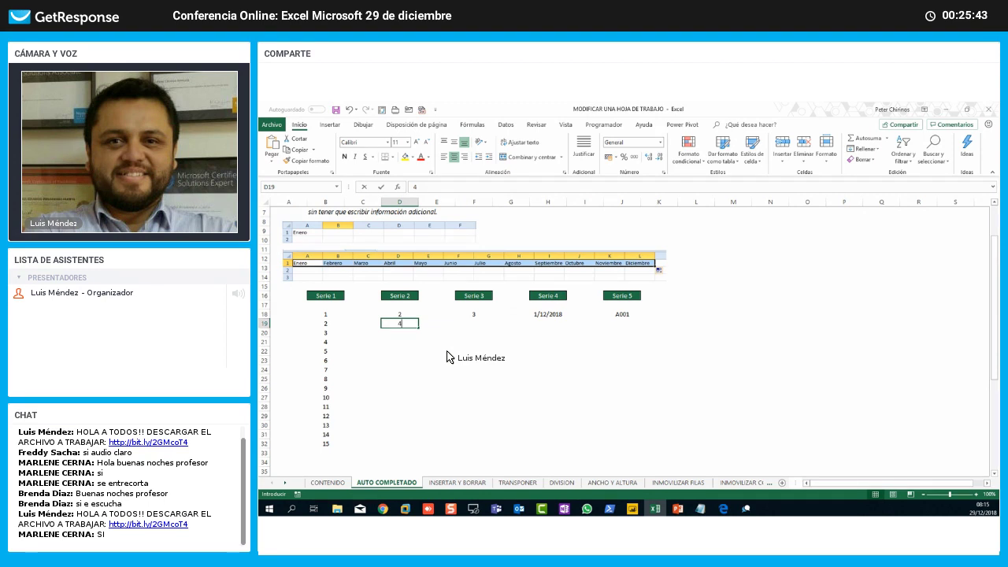
key(Return)
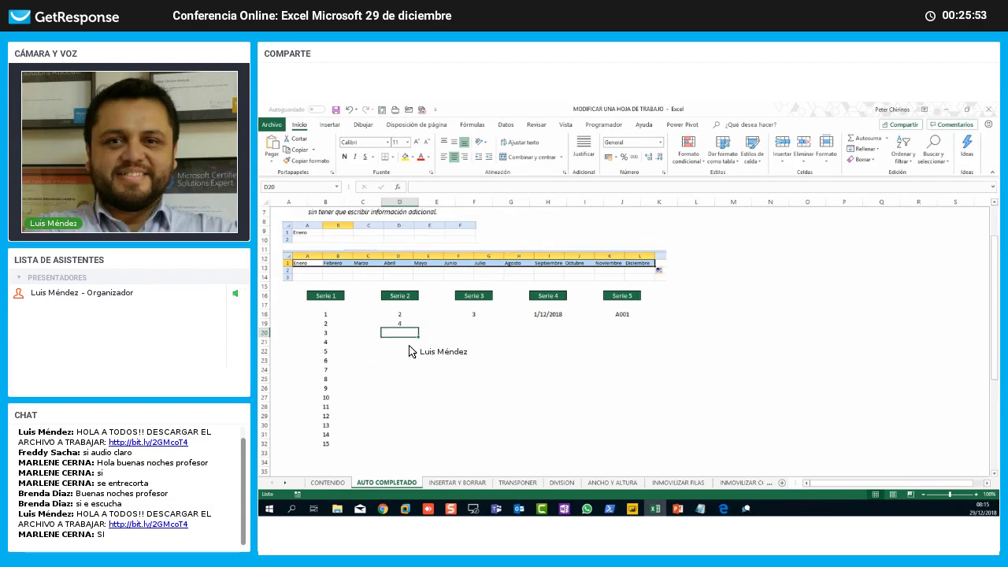
click(368, 325)
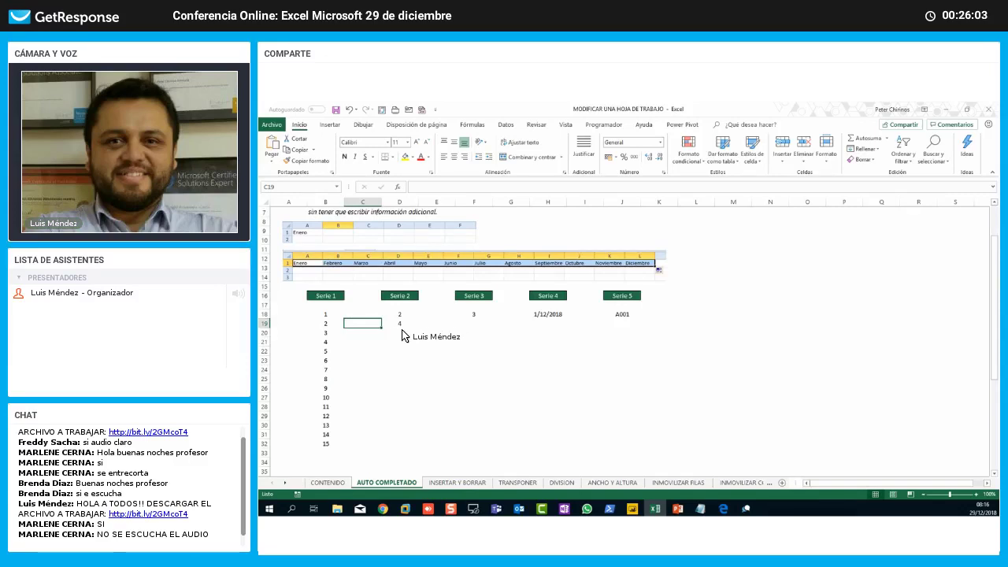
click(403, 331)
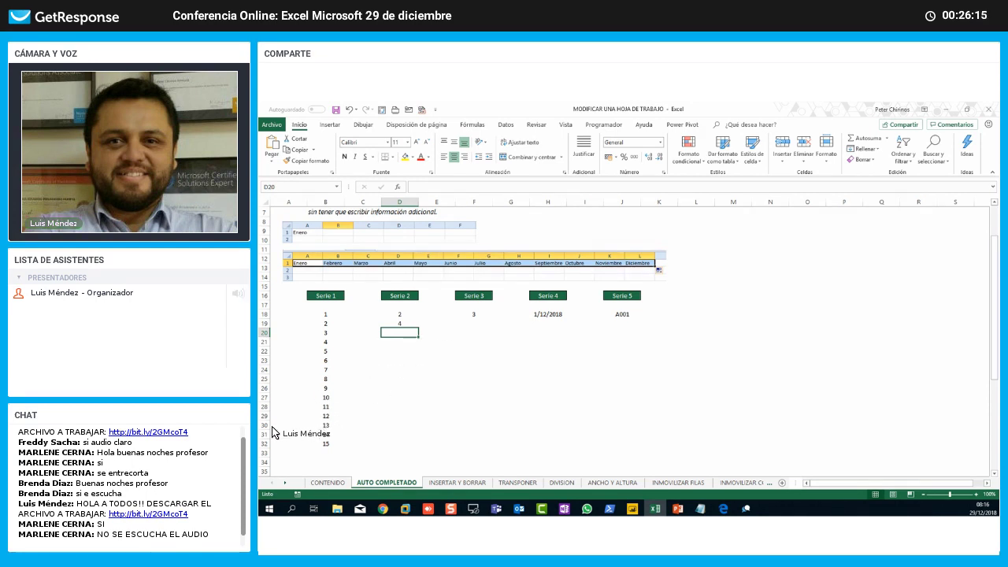
key(alt+Tab)
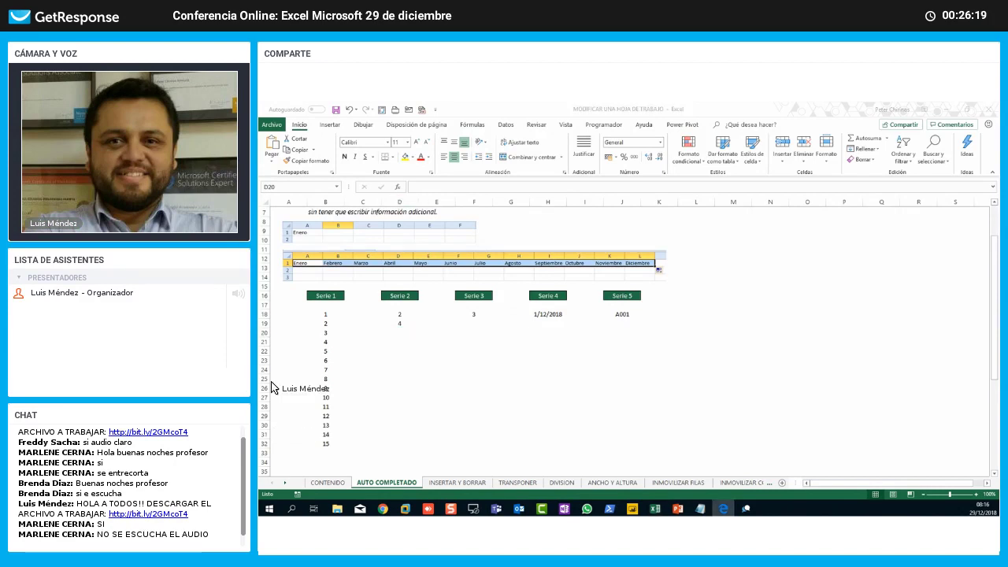
click(402, 333)
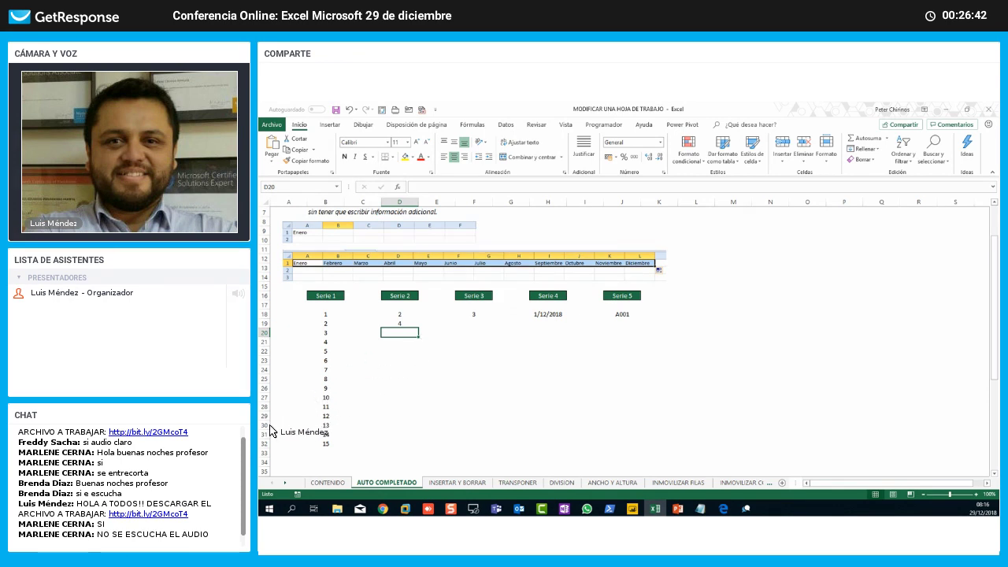
key(alt+Tab)
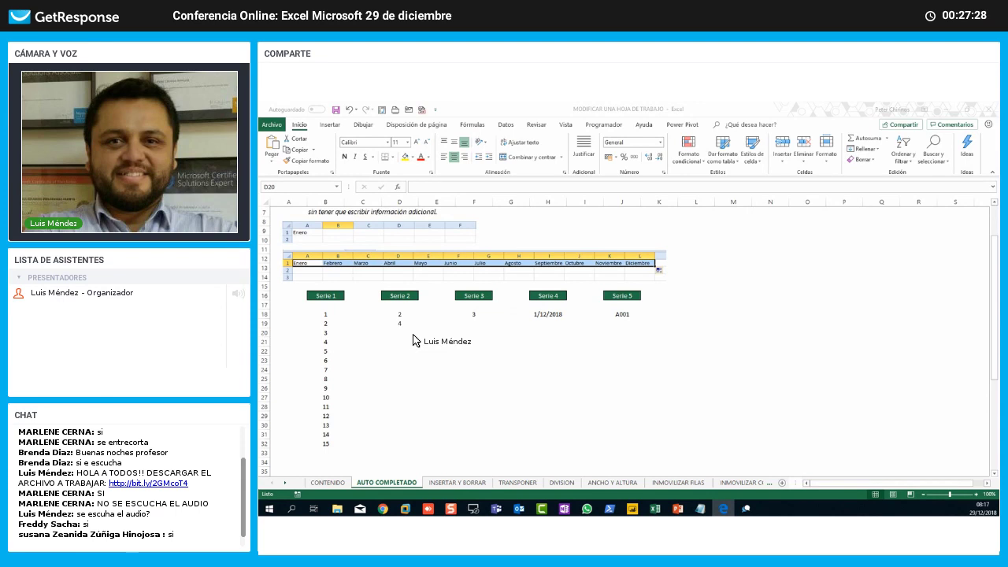
click(414, 336)
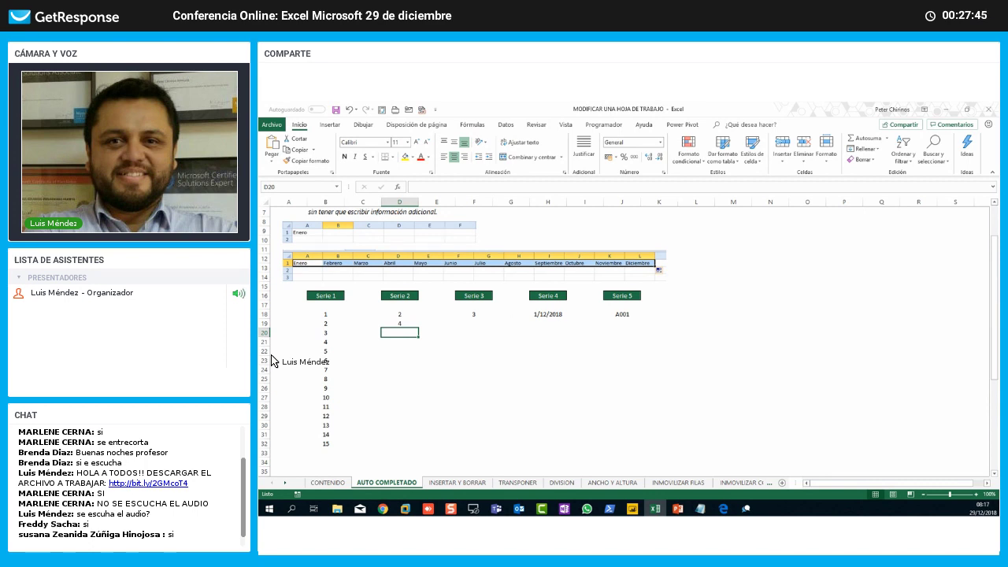
Step: Autofill the Serie 2 pattern in D18:D19 down to D32, so the even numbers run from 2 to 30
click(396, 326)
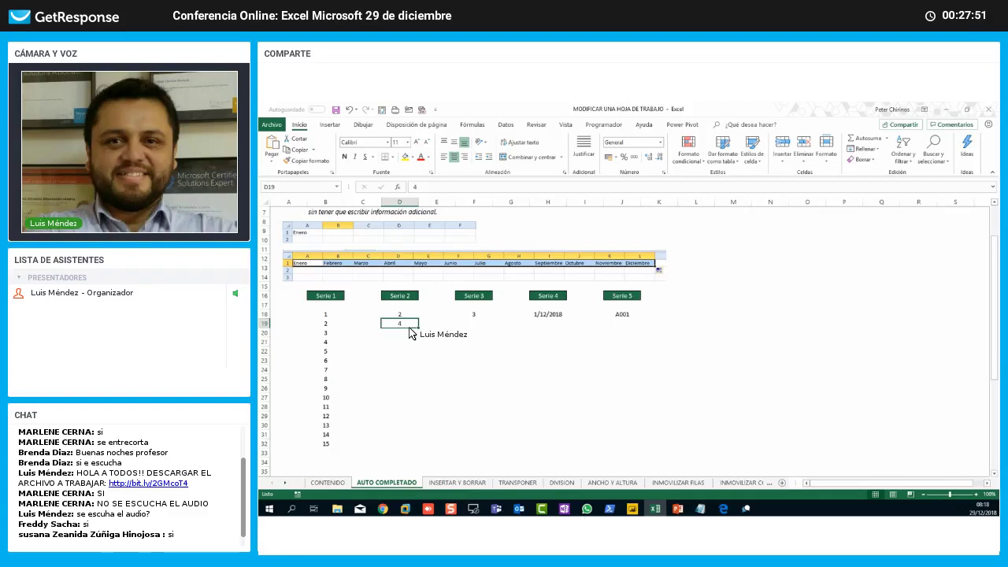
key(Down)
key(Right)
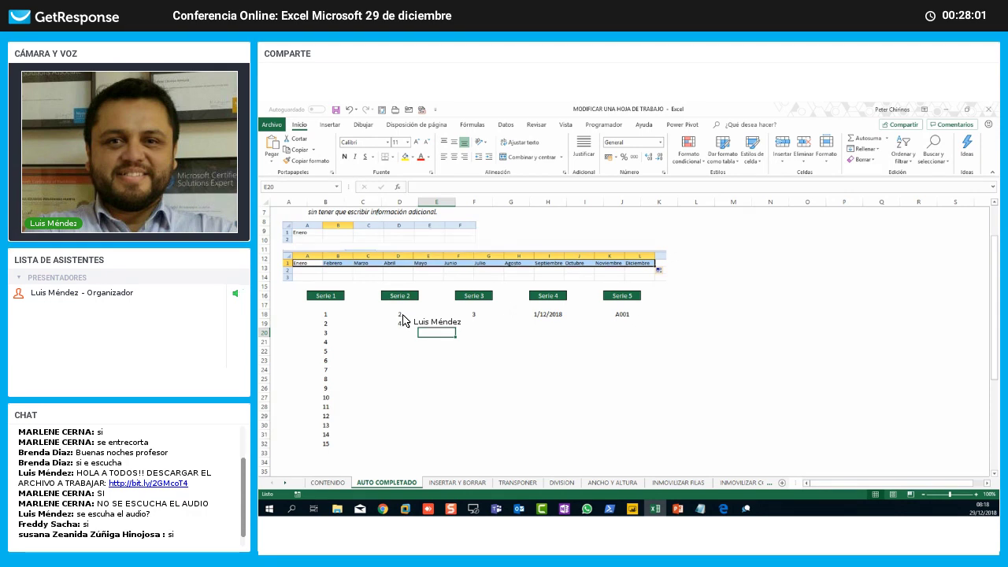
drag(399, 314, 399, 323)
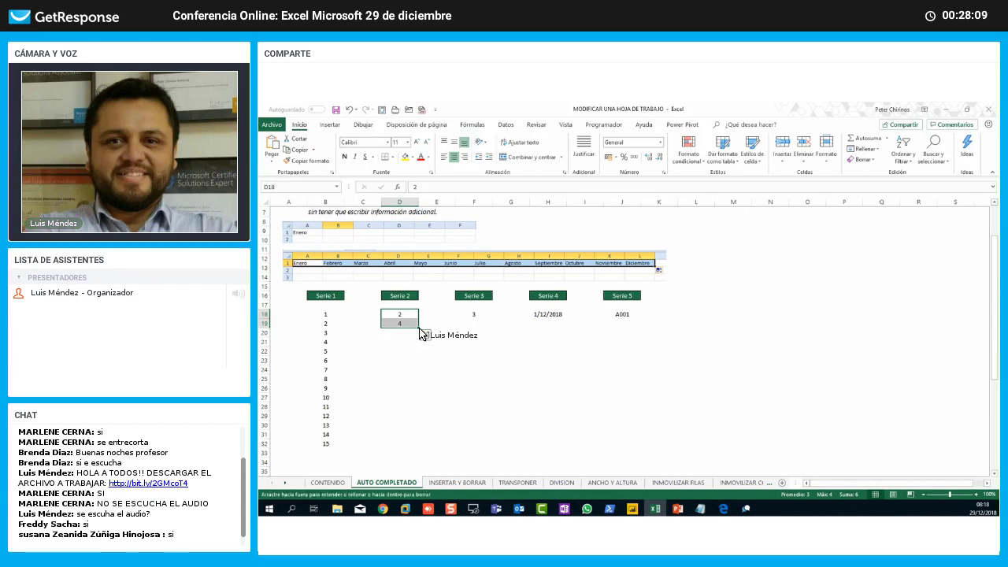
drag(419, 329, 518, 429)
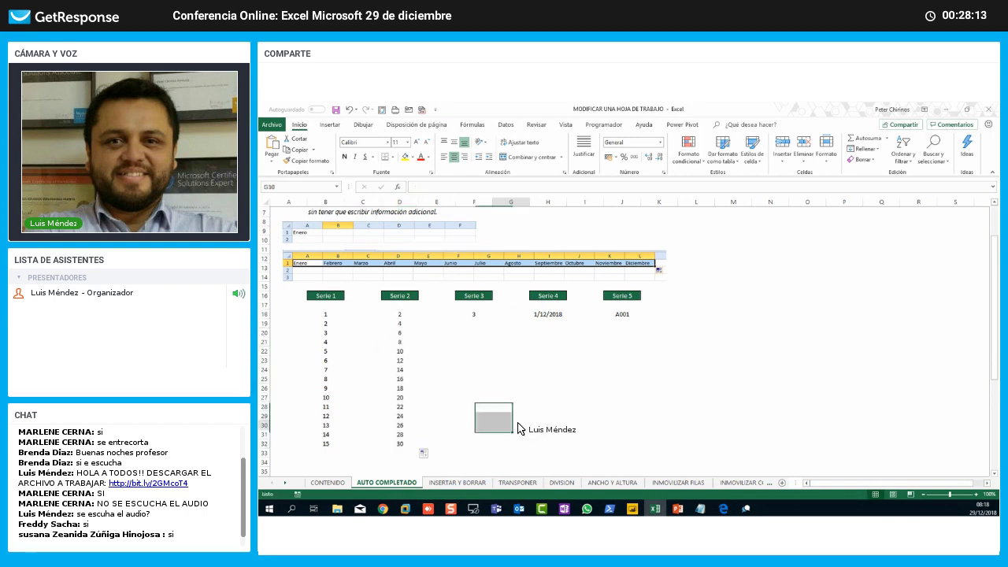
click(518, 428)
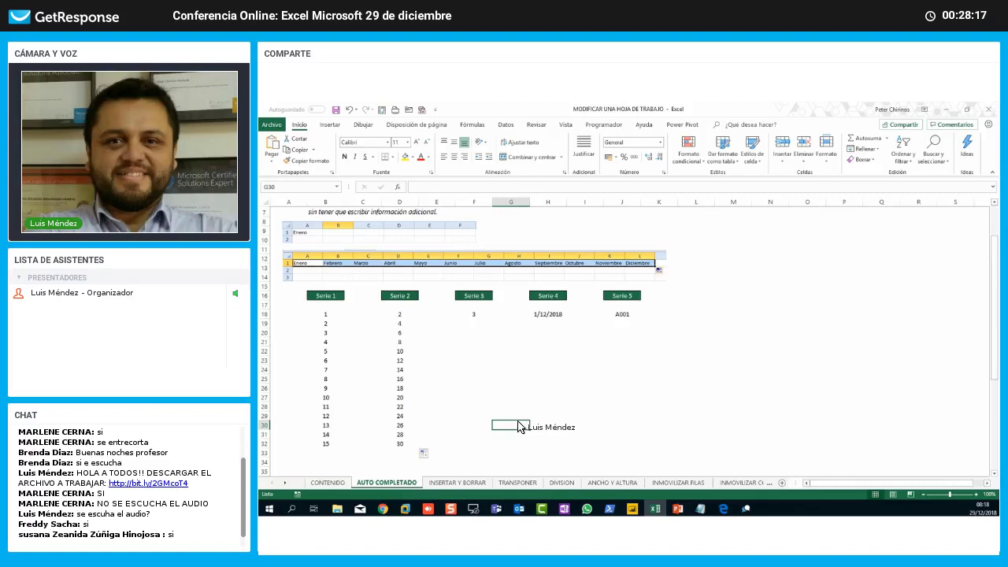
Step: Enter 5 in cell F19, directly below the first number of Serie 3
click(475, 318)
click(475, 327)
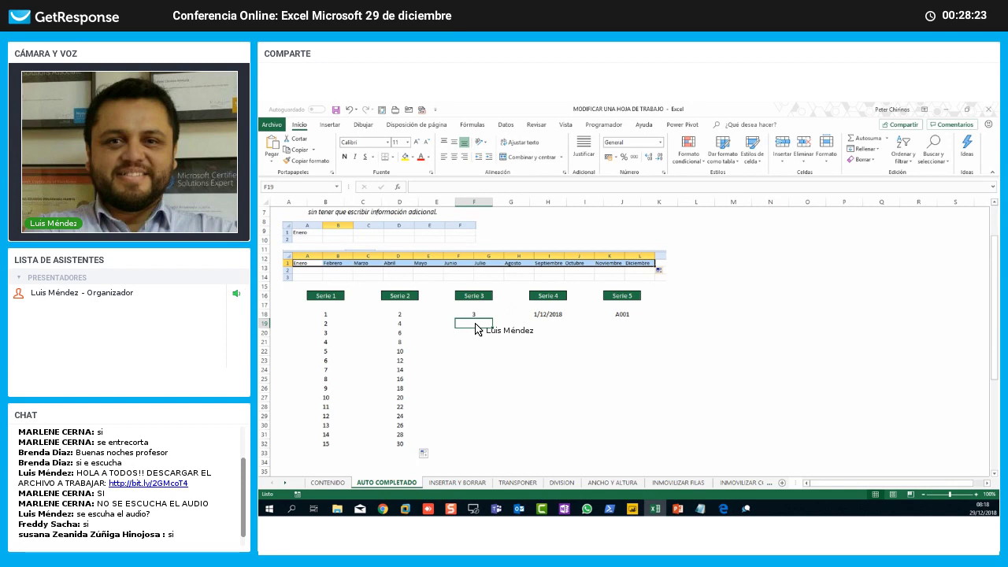
text(5)
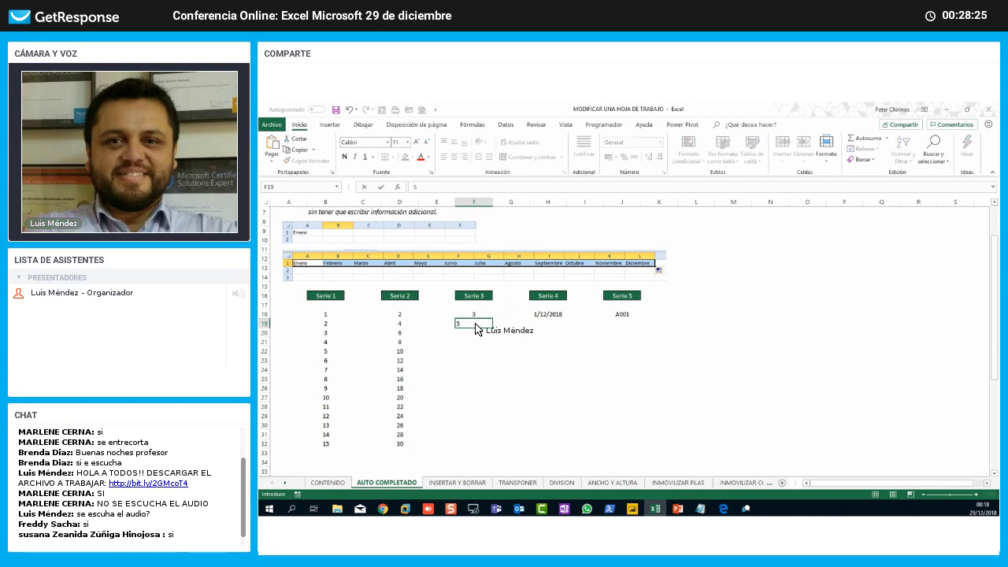
key(Up)
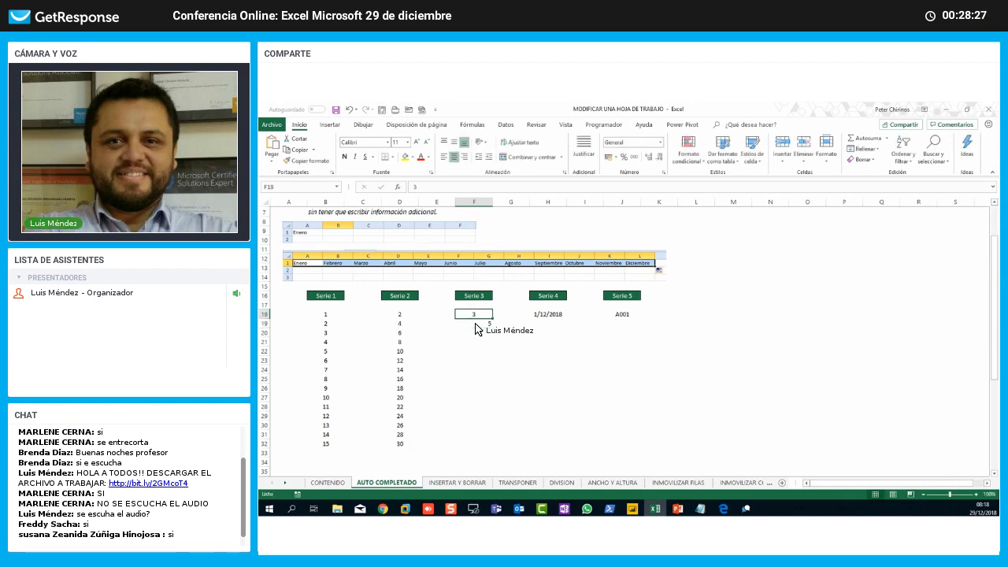
Step: Set the first two Serie 3 values to 1 in F18 and 3 in F19, and center F19
right_click(475, 323)
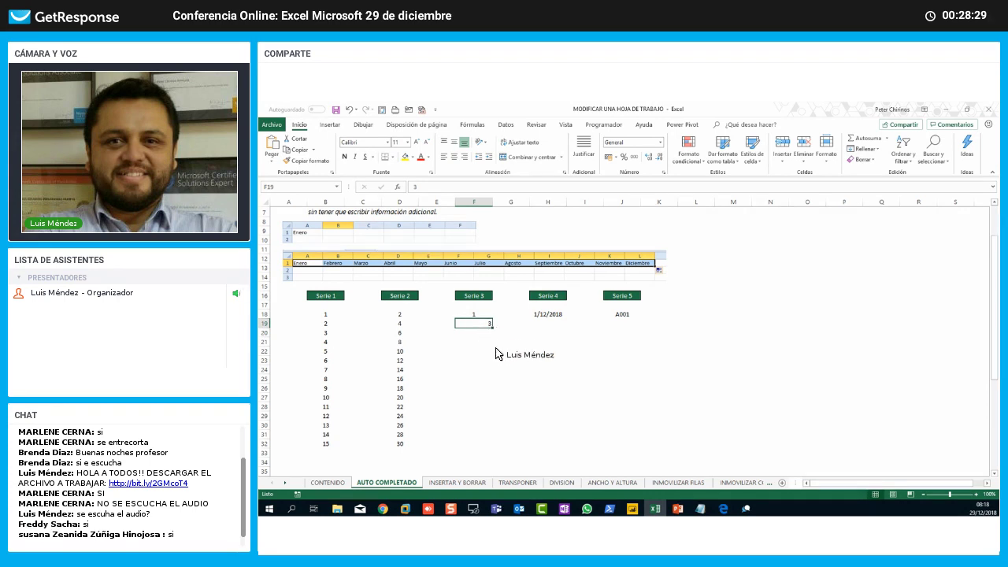
key(Escape)
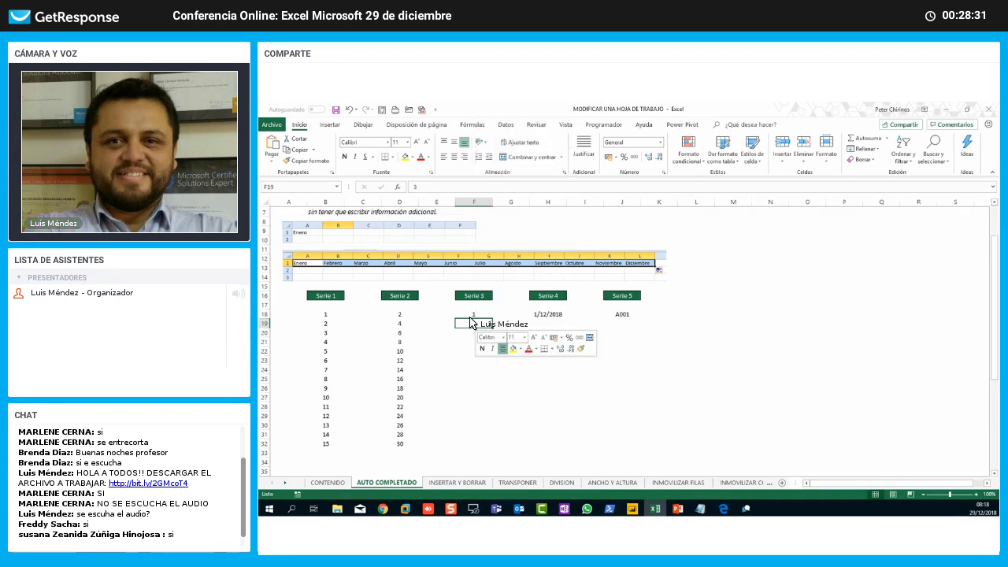
key(Up)
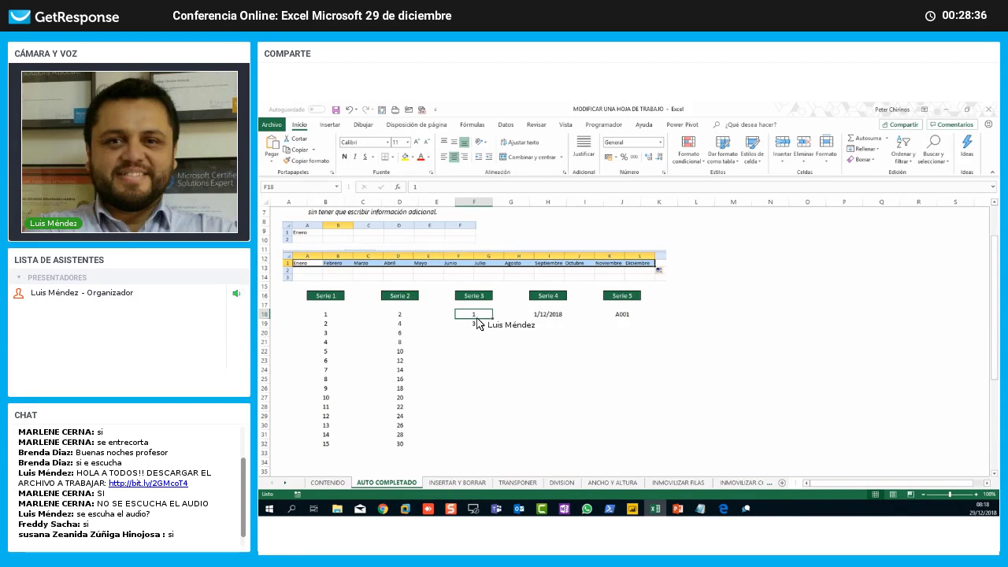
Step: Autofill the Serie 3 pattern in F18:F19 down to F32, so the odd numbers run from 1 to 29
shift+click(477, 324)
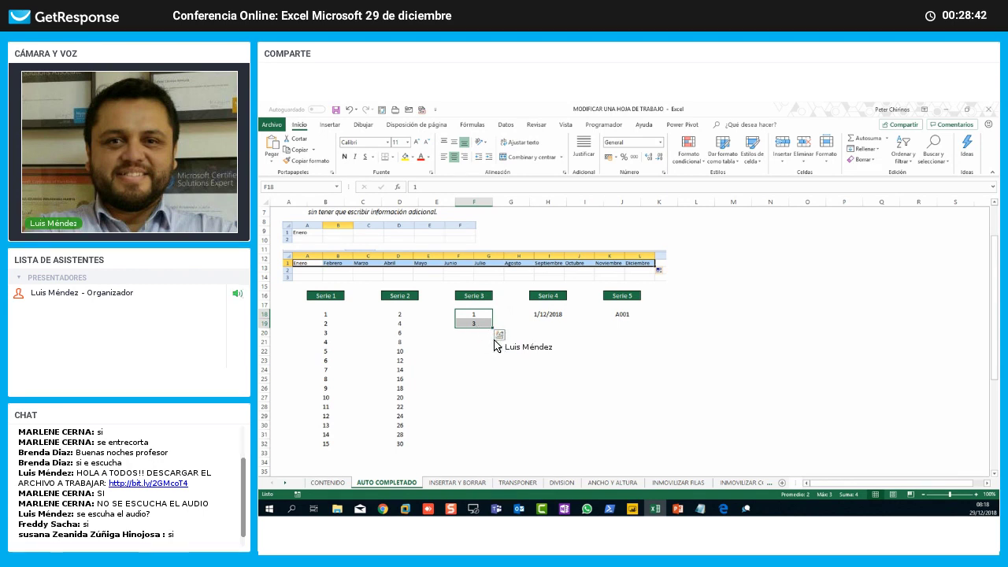
drag(492, 327, 497, 447)
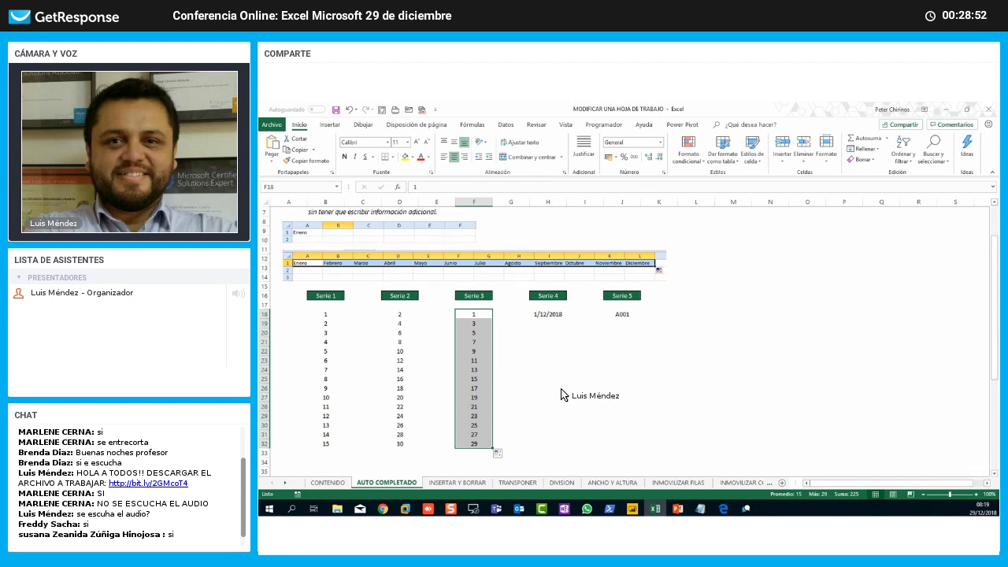
click(526, 352)
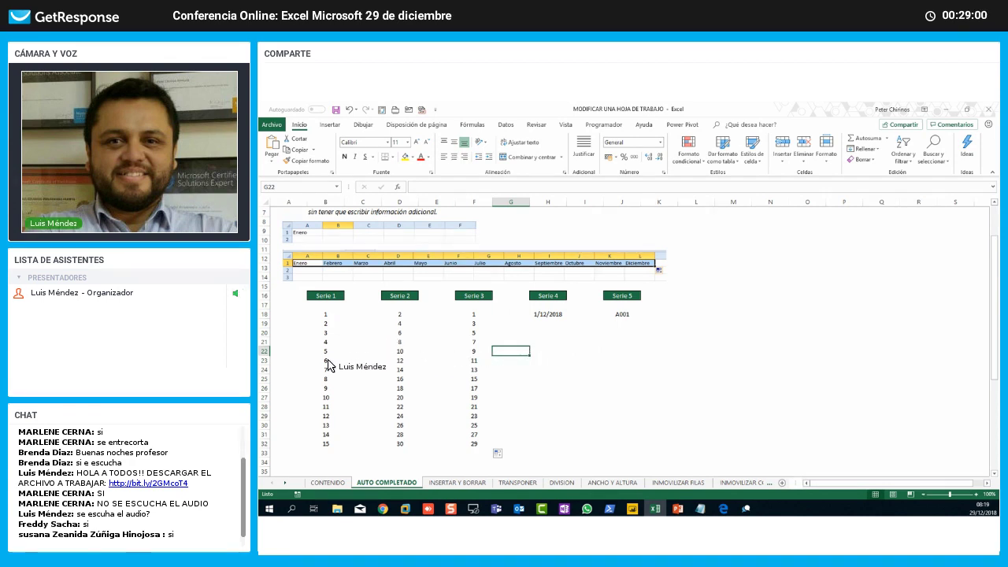
drag(328, 364, 328, 443)
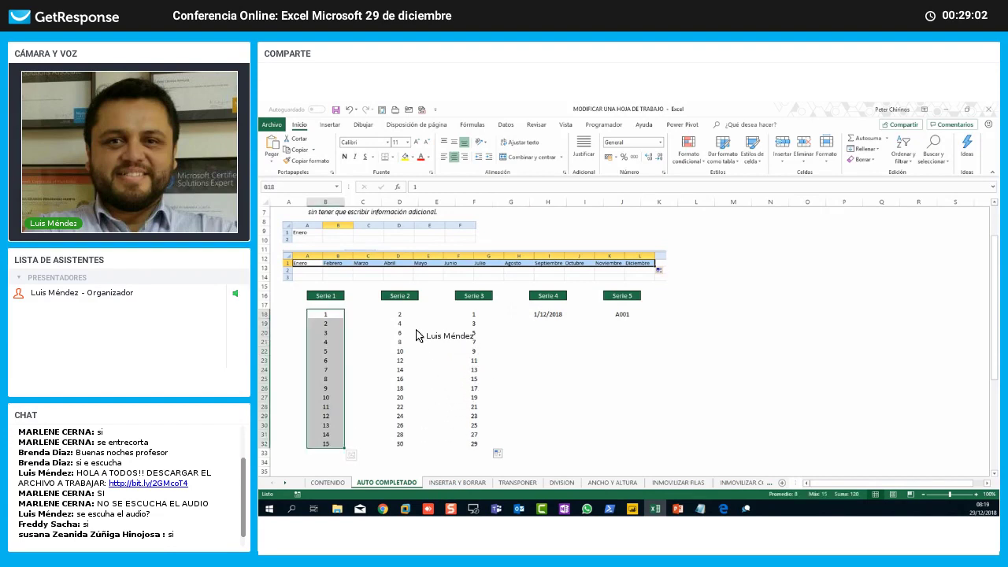
drag(399, 314, 407, 445)
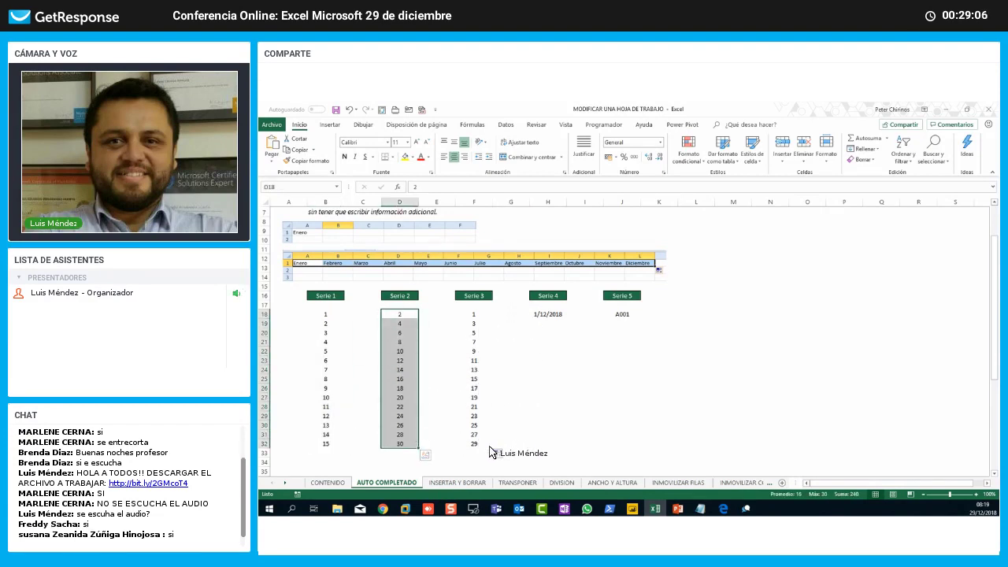
click(531, 429)
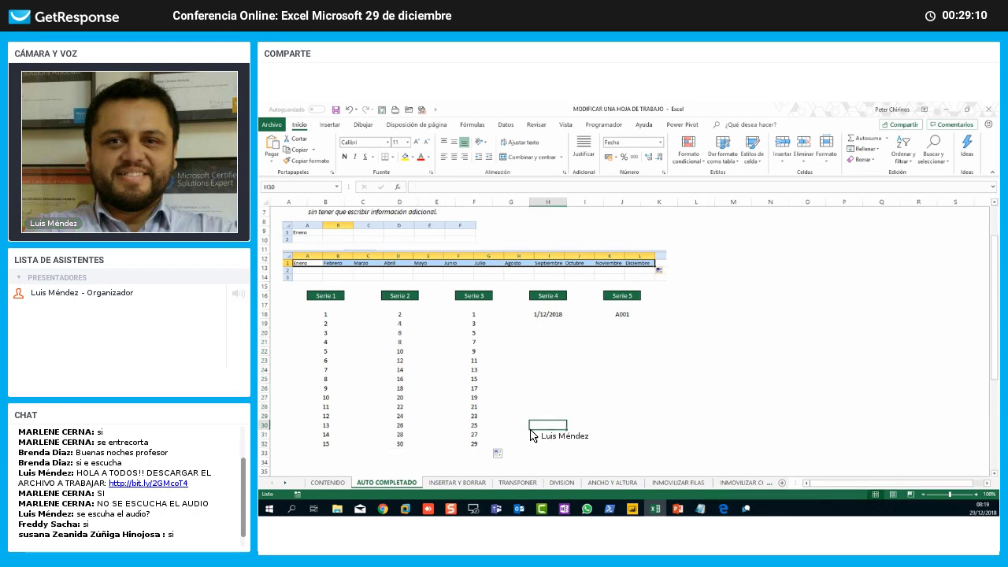
click(546, 315)
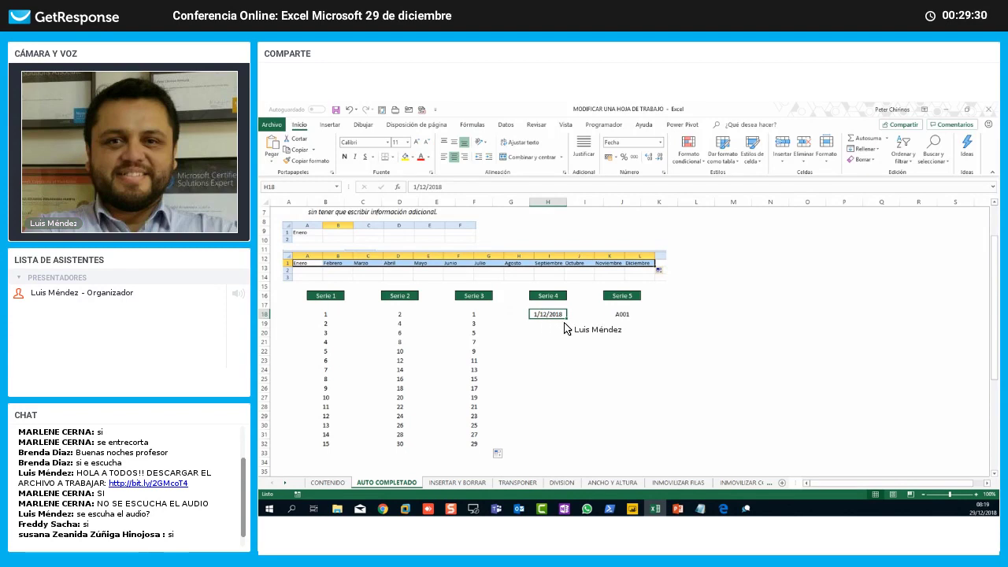
drag(567, 321, 565, 318)
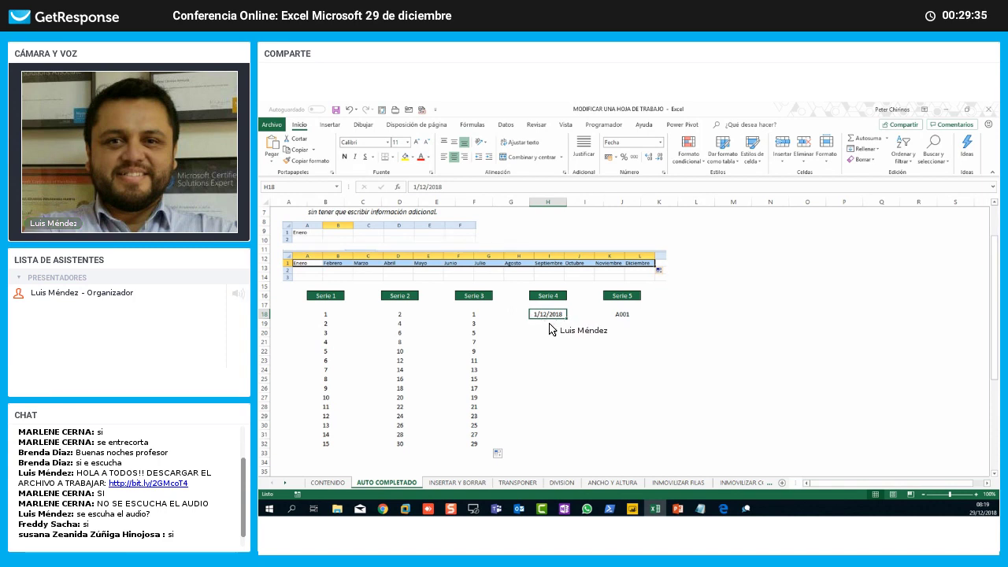
click(550, 323)
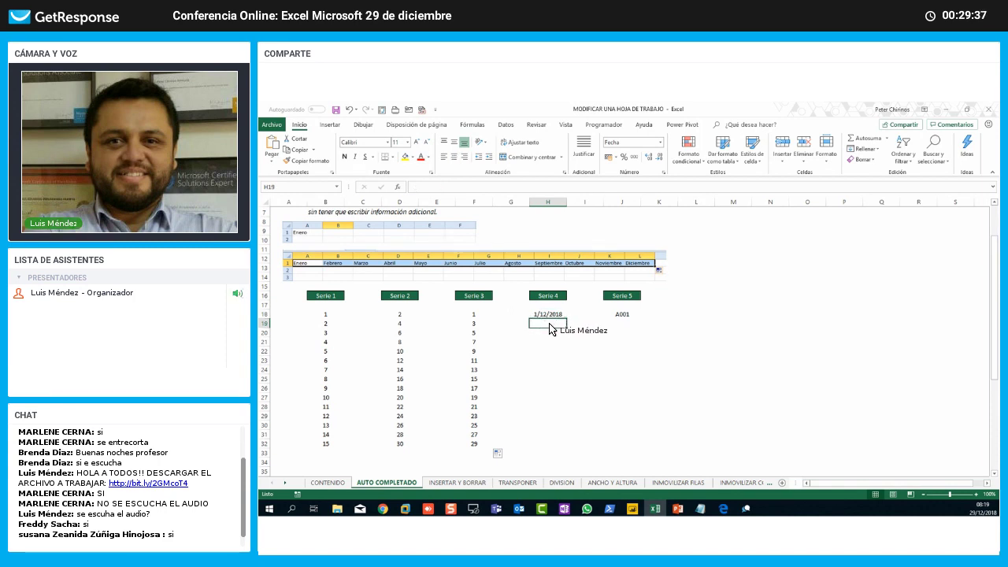
key(Up)
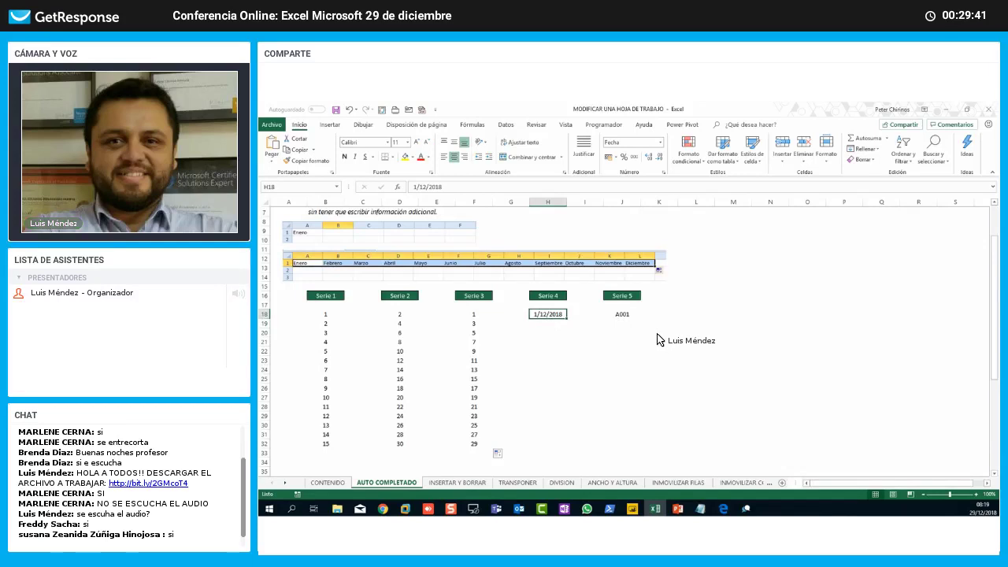
click(658, 334)
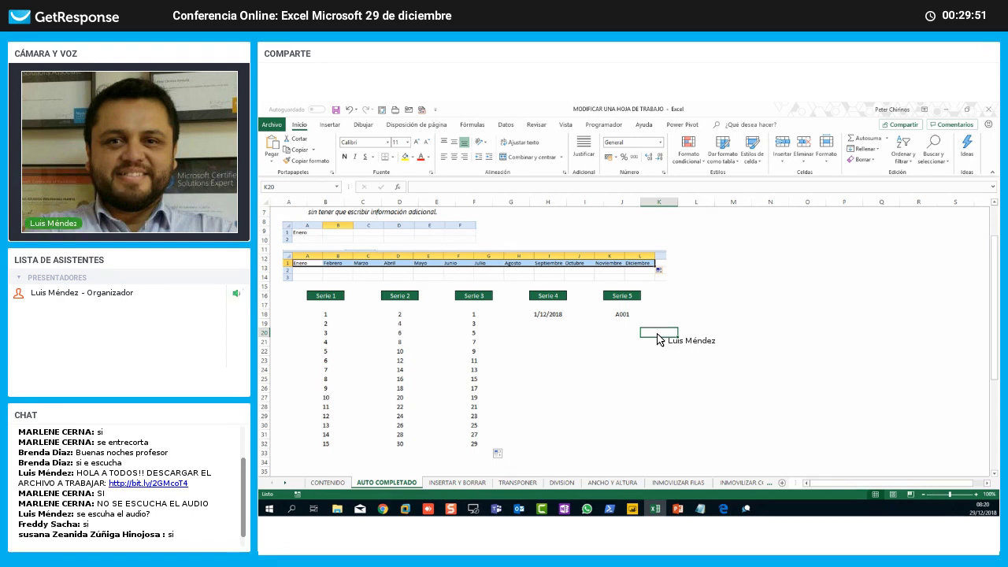
Step: Autofill the Serie 4 date in H18 down to H32, so the dates run from 1/12/2018 to 15/12/2018
click(549, 316)
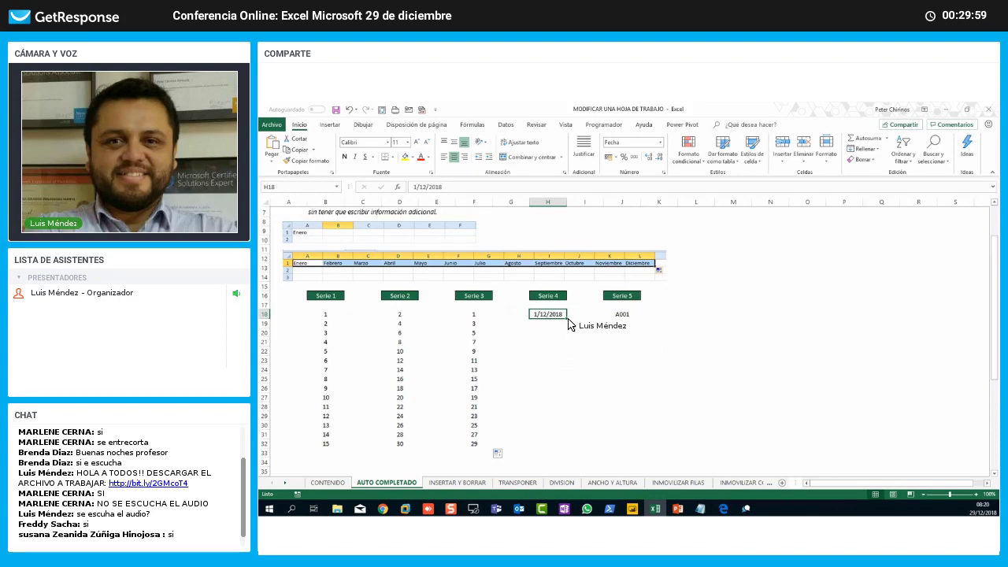
drag(565, 320, 568, 447)
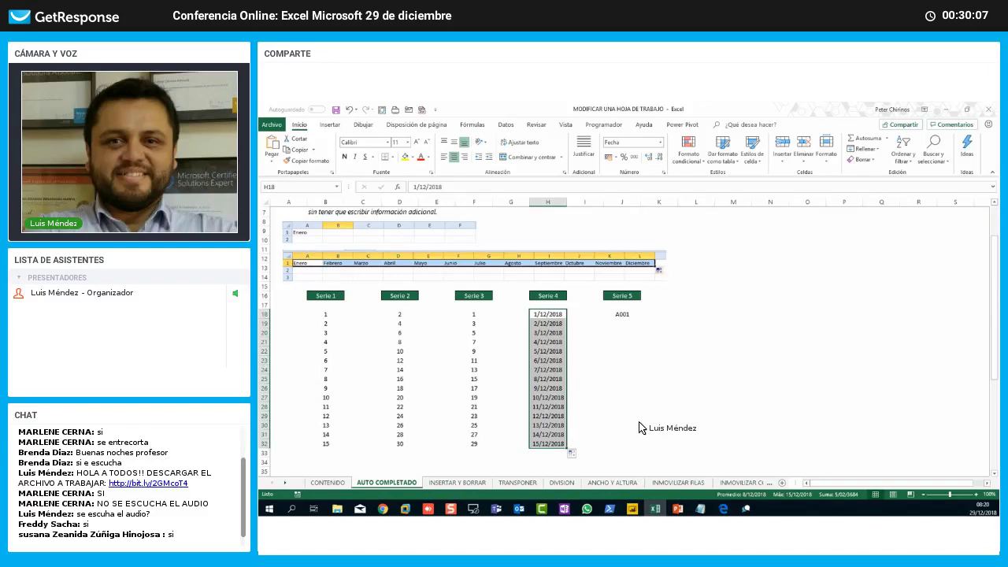
click(586, 354)
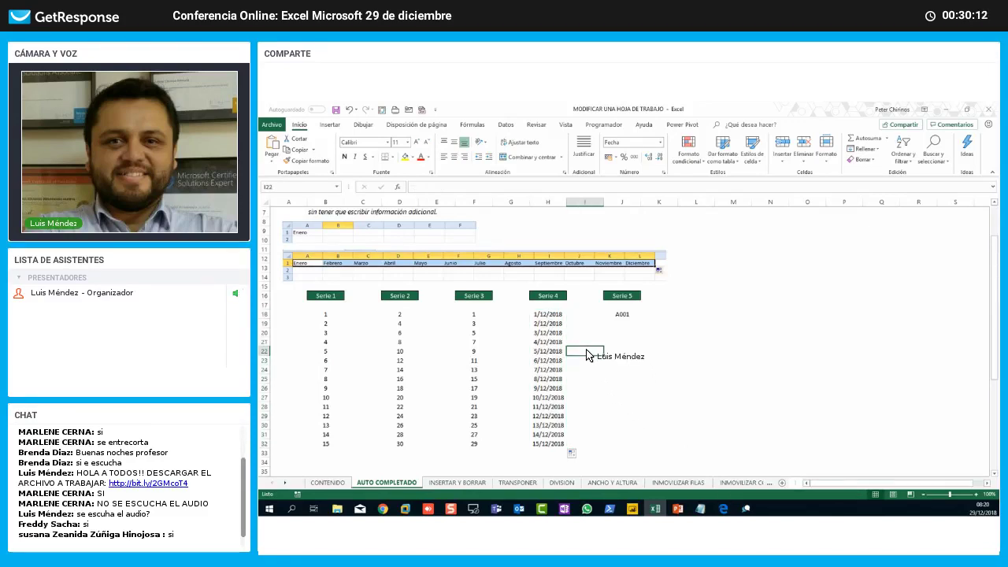
Step: Compare the first Serie 4 dates with the filled number patterns in Serie 2 and Serie 3
click(550, 316)
drag(551, 315, 564, 326)
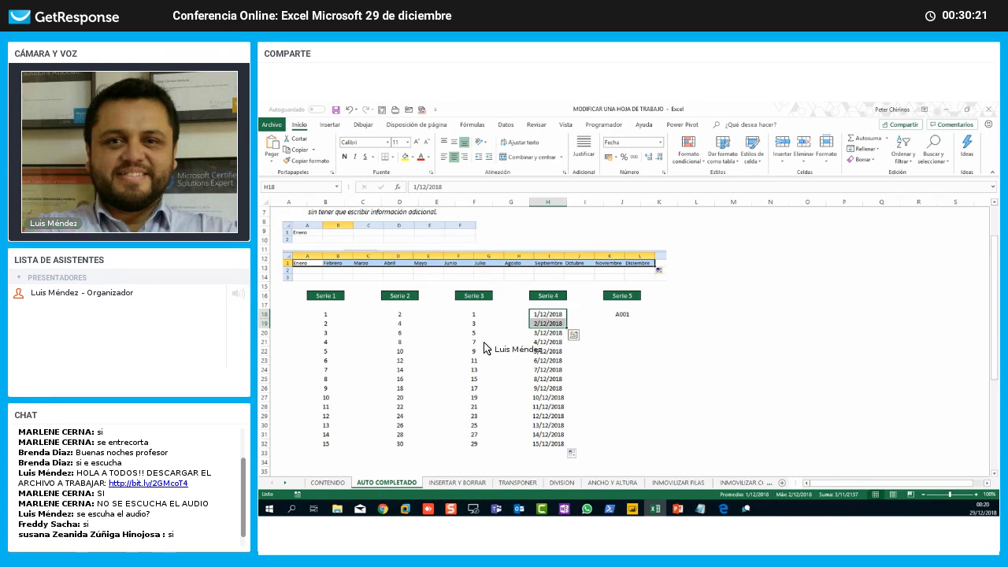
drag(399, 314, 399, 397)
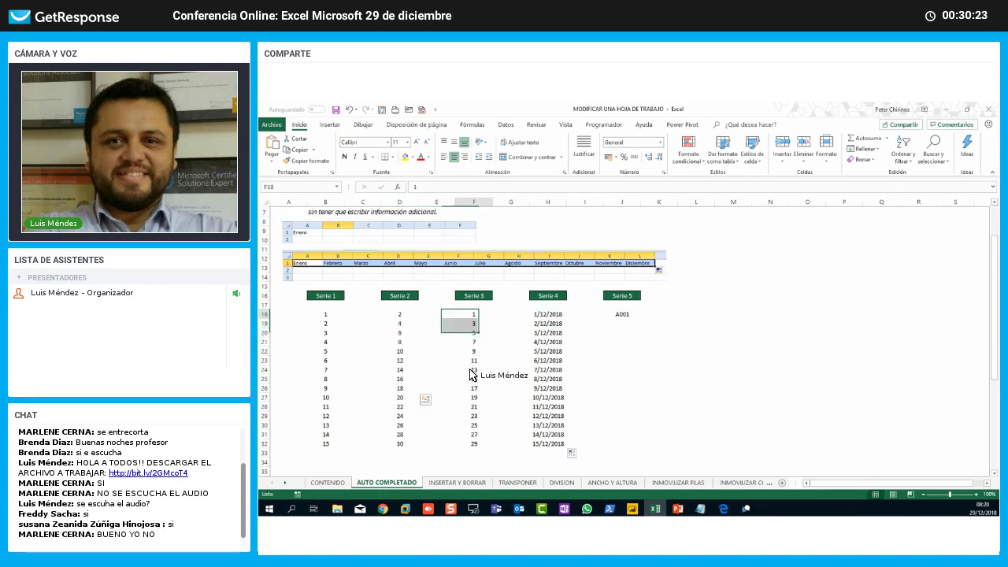
drag(473, 314, 472, 370)
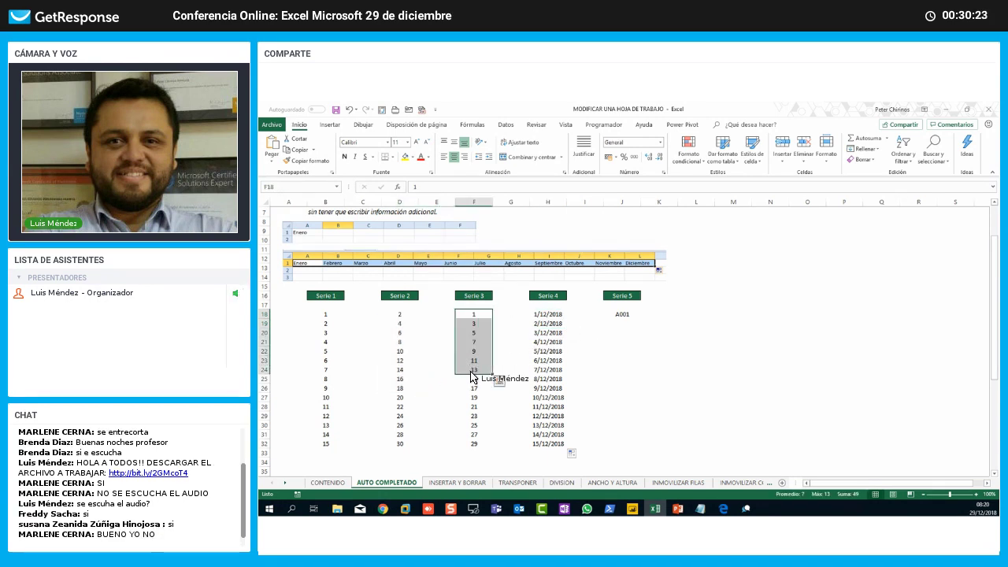
click(550, 324)
click(547, 333)
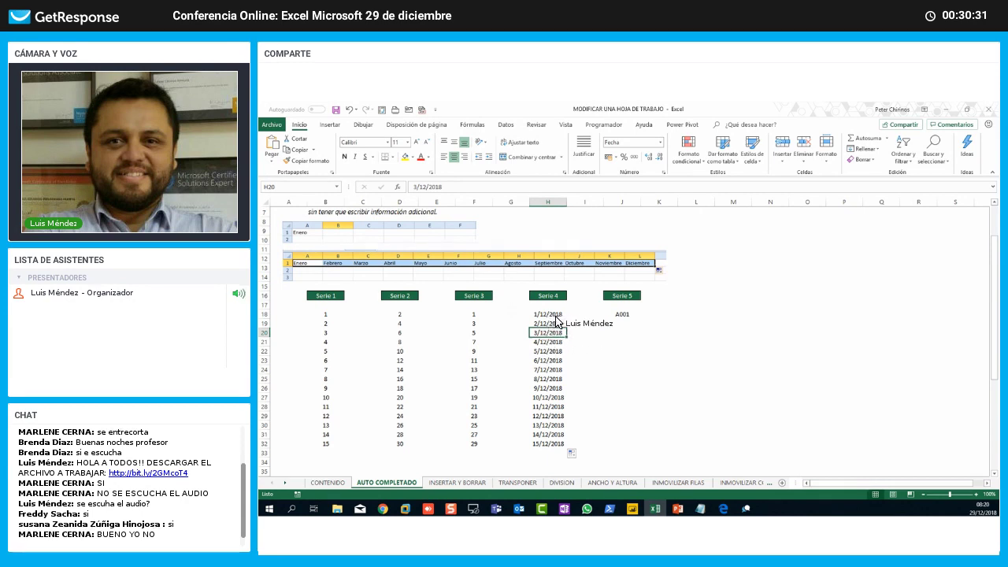
key(Up)
key(Up)
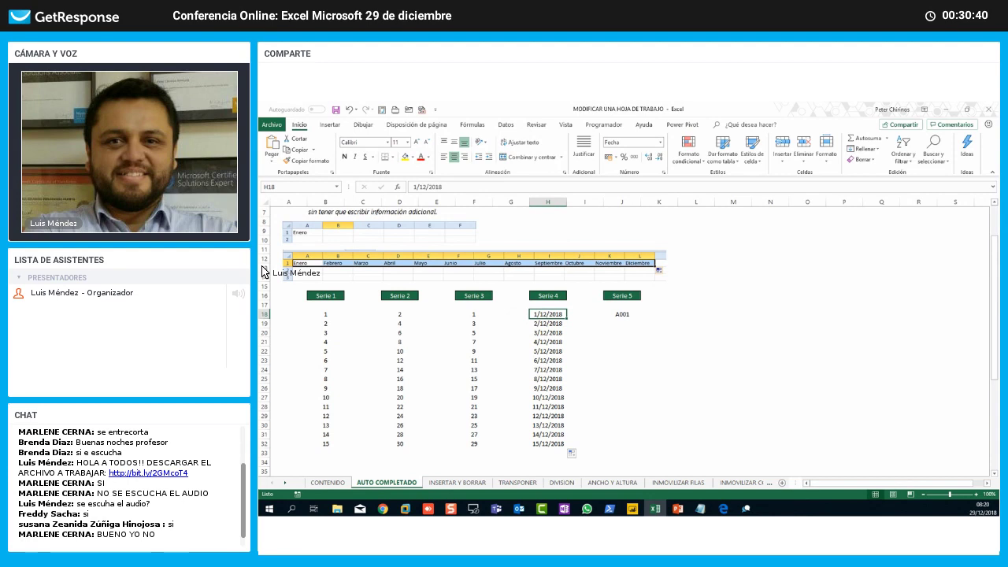
key(alt+Tab)
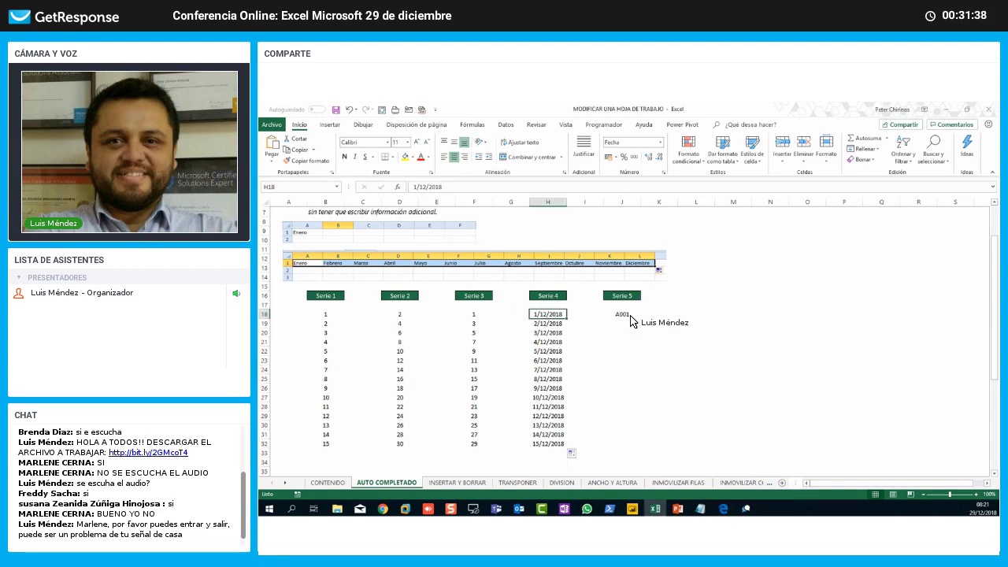
Step: Magnify the Serie 5 area and draw a red arrow pointing at code A001 in J18, then leave the magnified view
click(636, 315)
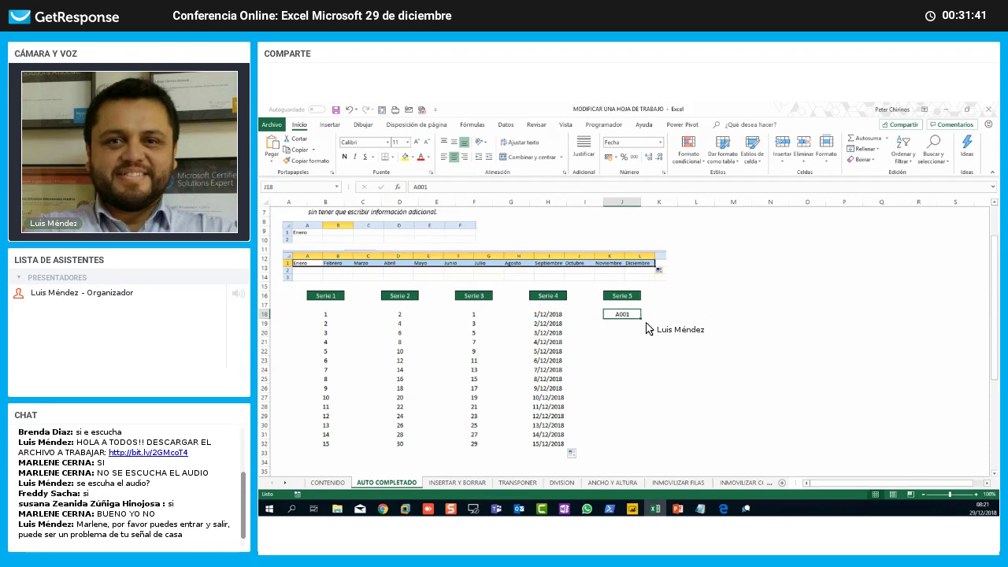
click(659, 324)
click(623, 319)
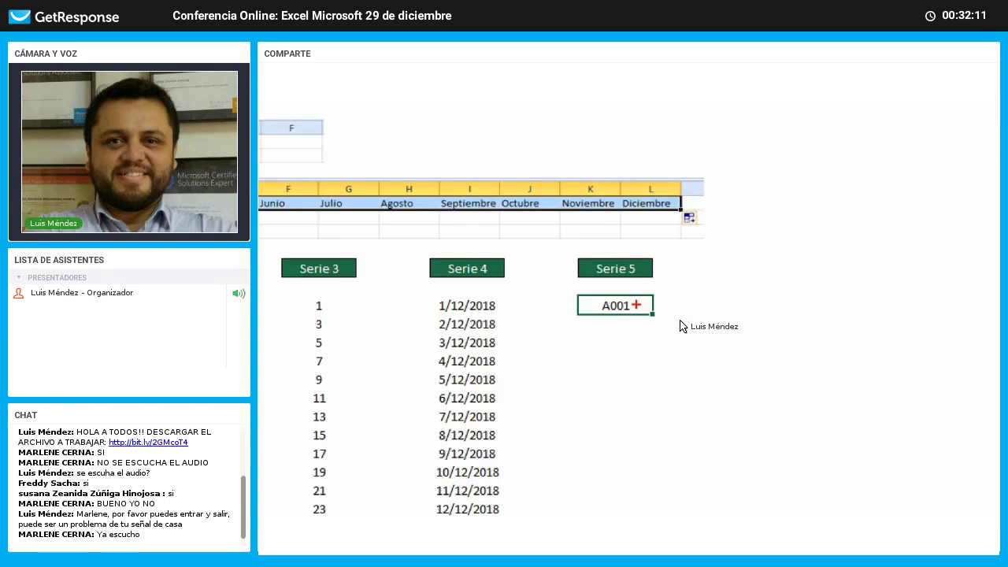
mouse_move(636, 304)
mouse_down()
mouse_move(776, 337)
mouse_move(774, 386)
mouse_move(780, 328)
mouse_move(738, 247)
mouse_move(758, 283)
mouse_move(743, 366)
mouse_move(756, 290)
mouse_up()
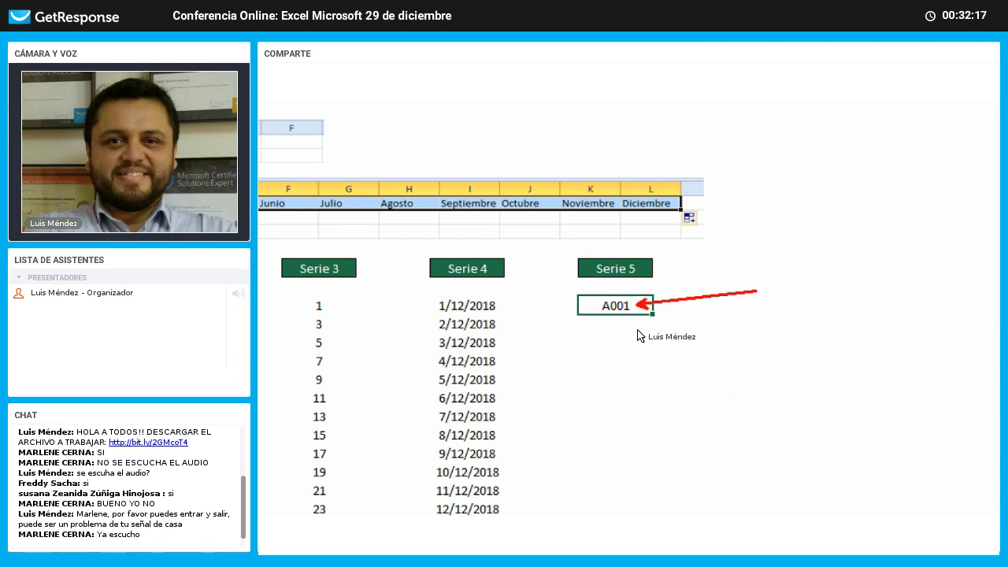
key(Escape)
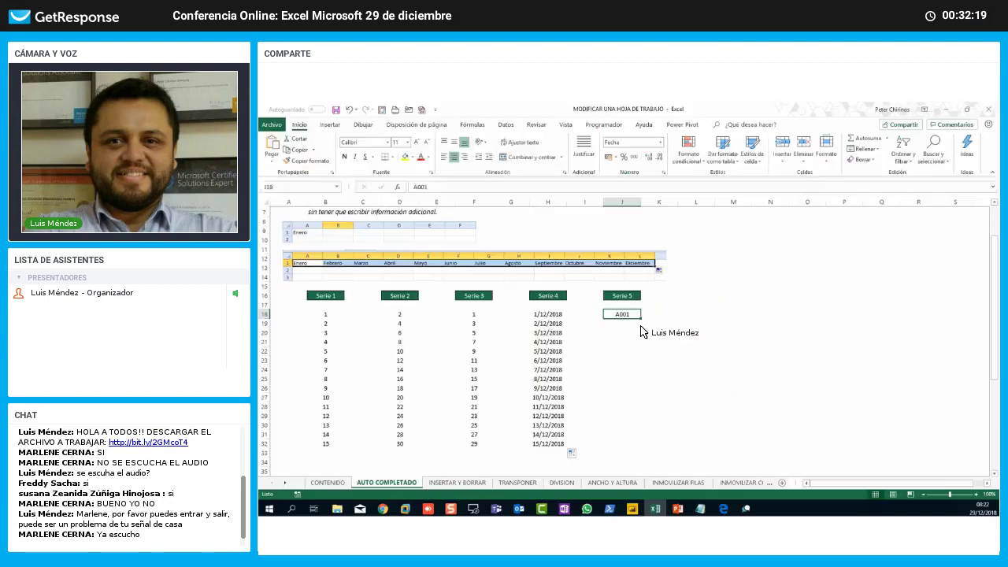
Step: Autofill the Serie 5 code in J18 down to J32, so the codes run from A001 to A015
drag(641, 320, 673, 378)
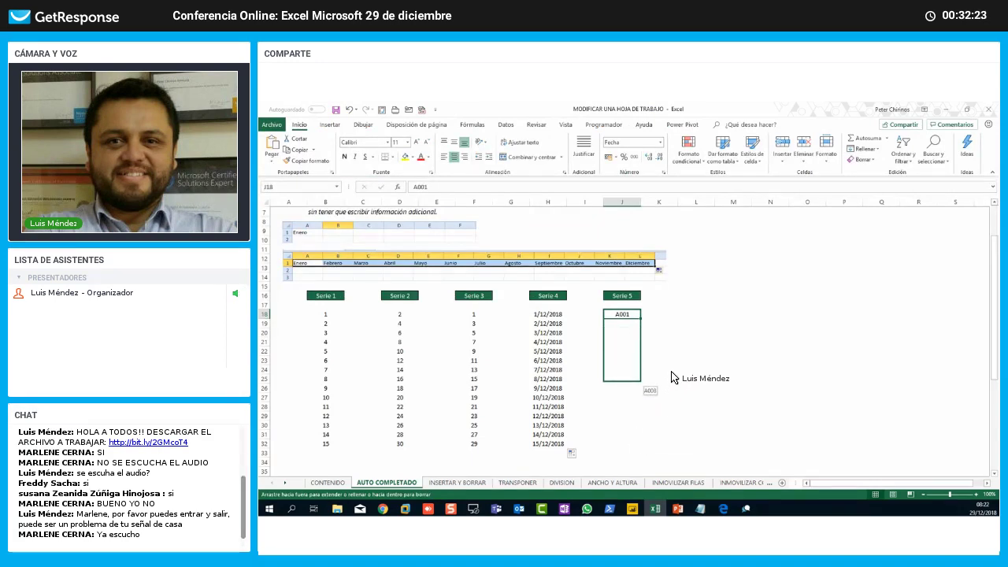
click(672, 370)
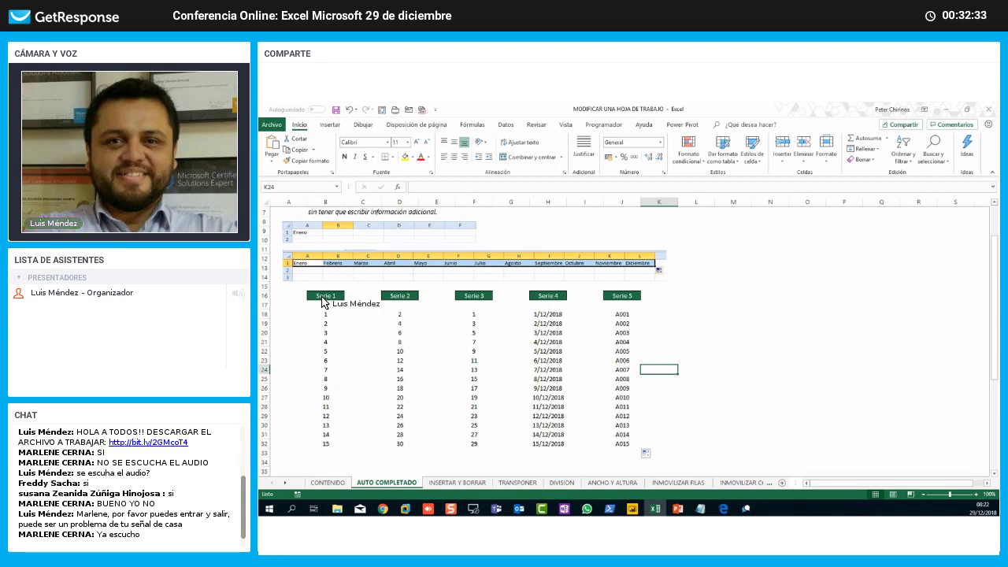
drag(323, 299, 325, 443)
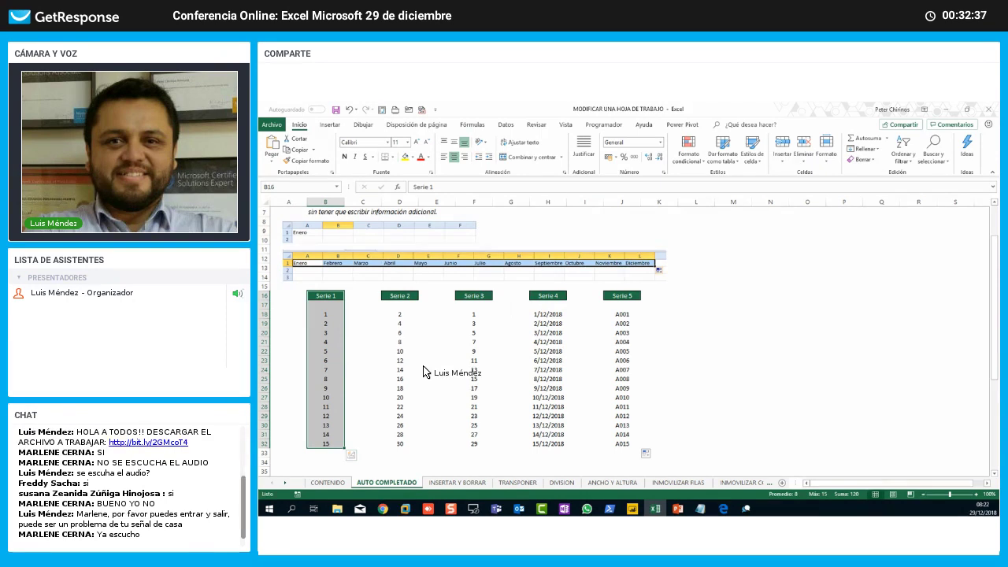
drag(422, 372, 443, 388)
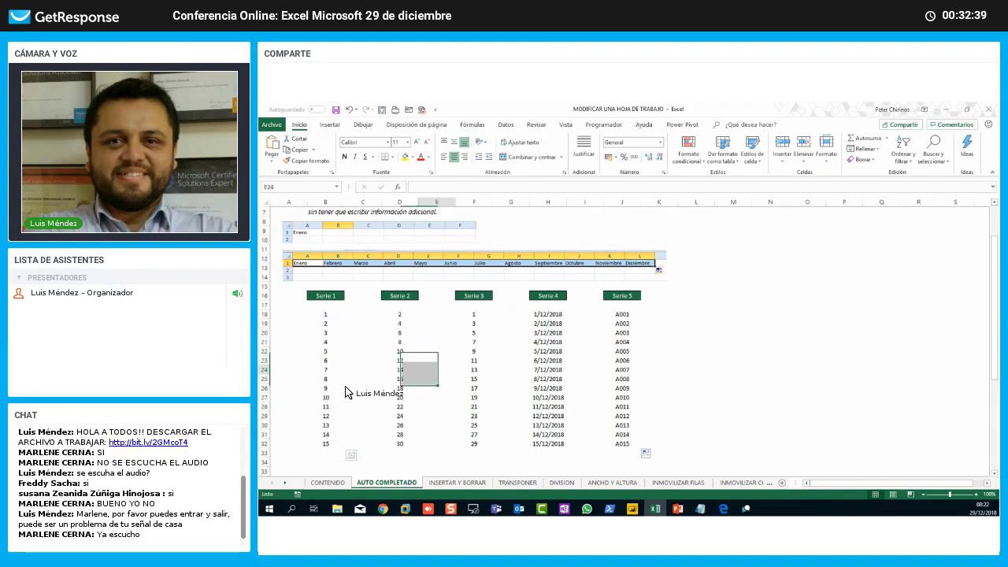
Step: Enter the date 1/12/2018 in B37 below the series and autofill it across to L37, so the dates run to 11/12/2018
scroll(378, 398, down, 3)
click(326, 405)
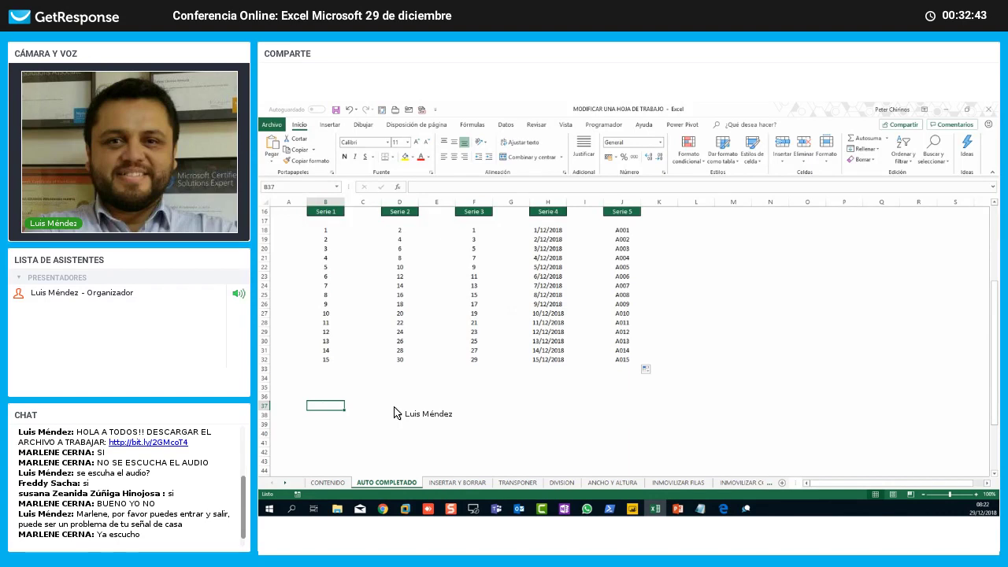
text(1/12/2018)
key(Return)
click(335, 407)
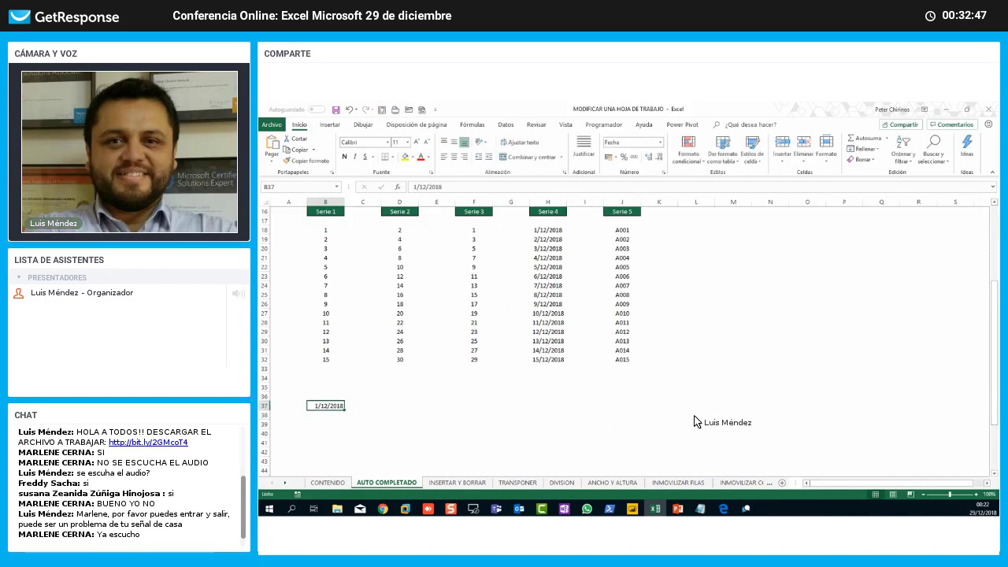
drag(694, 417, 697, 430)
click(628, 433)
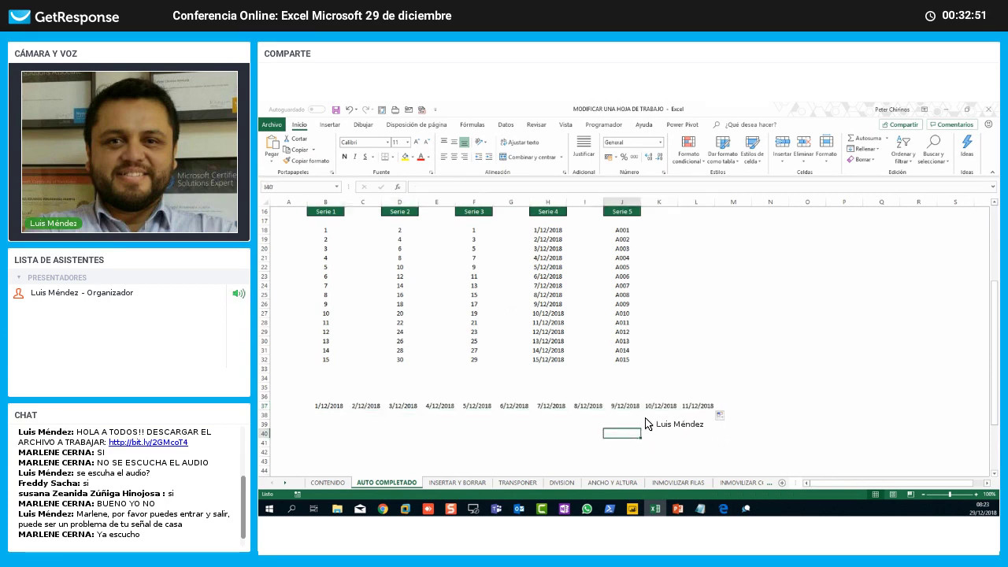
Step: Enter 1 and 2 in B38 and C38 and autofill the pair across to L38, so the numbers run from 1 to 11
click(337, 418)
text(1)
key(Tab)
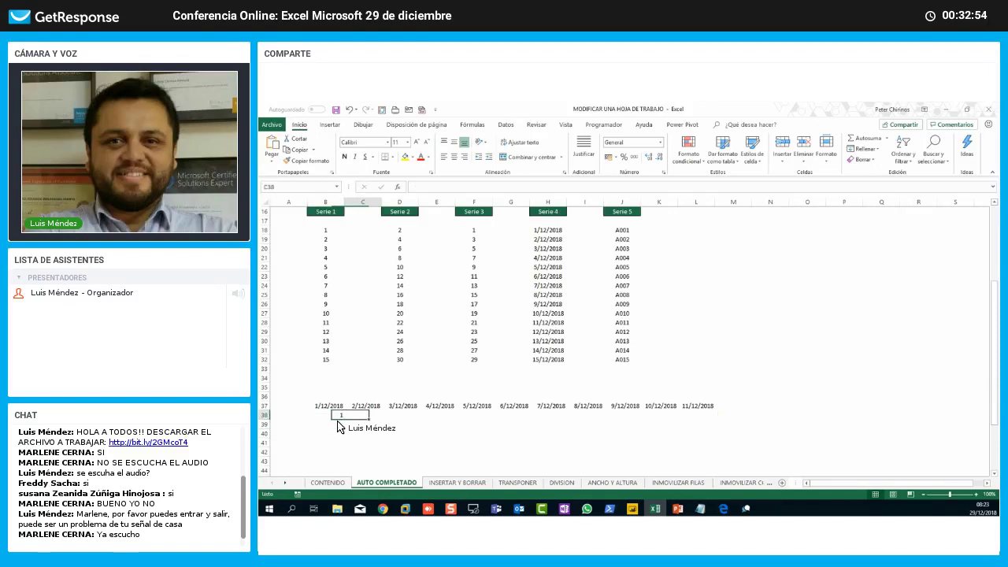
text(2)
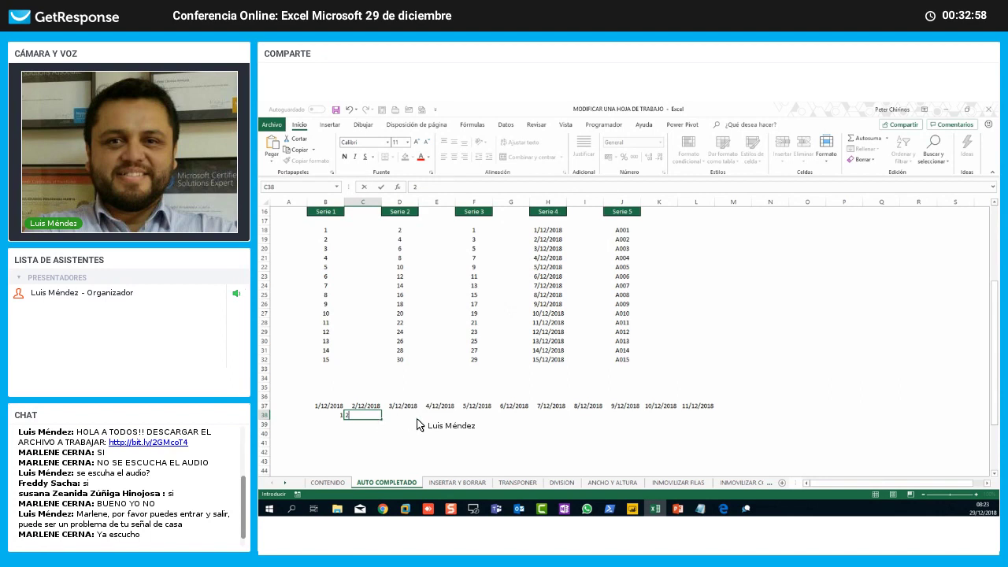
key(Return)
drag(325, 414, 363, 415)
drag(381, 419, 714, 419)
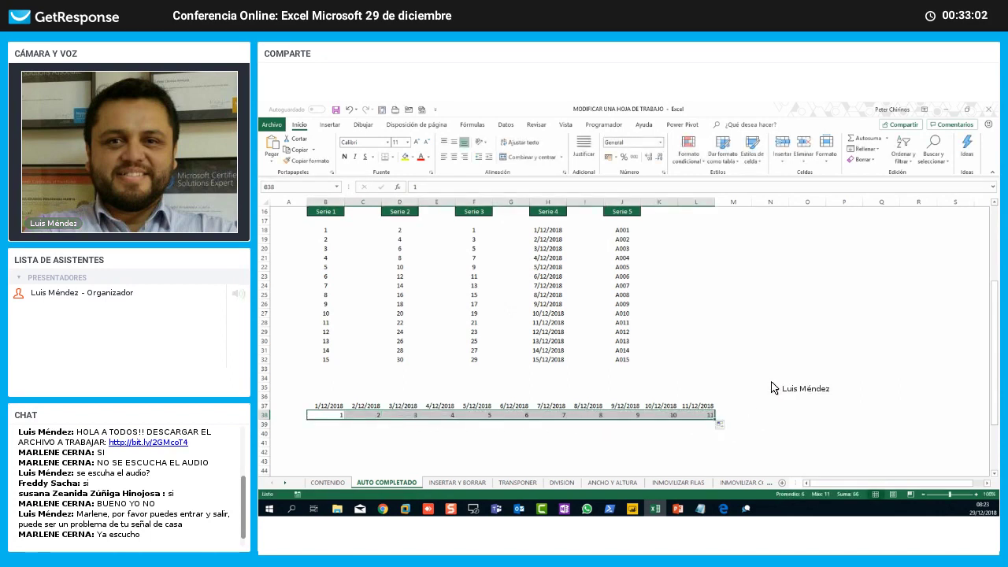
click(771, 381)
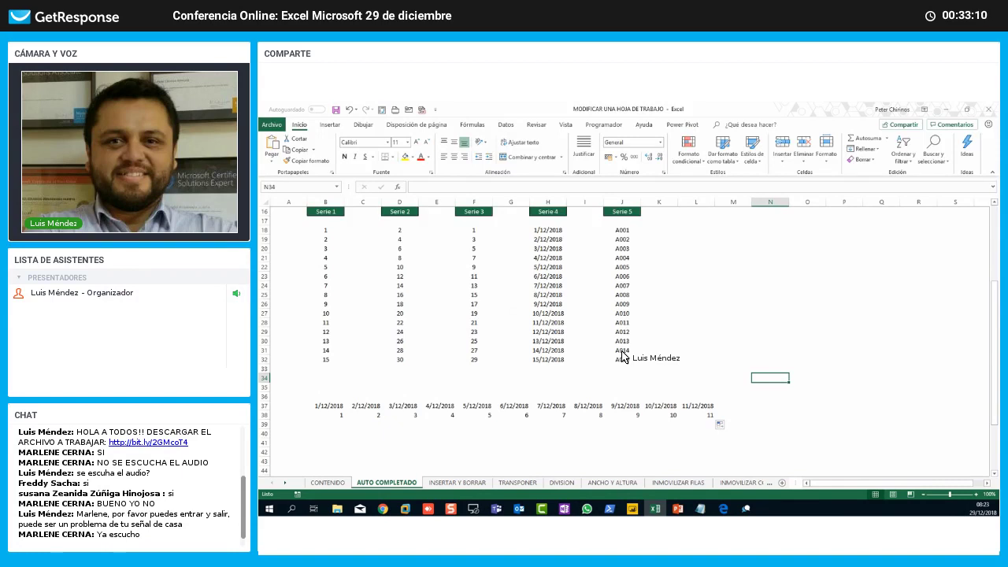
Step: Open the INSERTAR Y BORRAR sheet and insert three blank columns between Vendedor and Código
scroll(621, 353, up, 5)
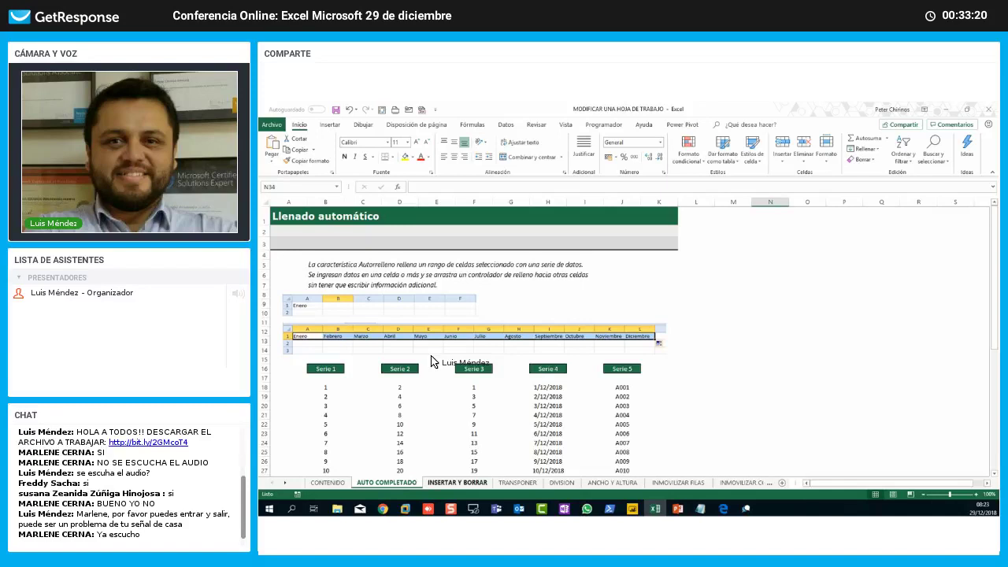
key(ctrl+Page_Down)
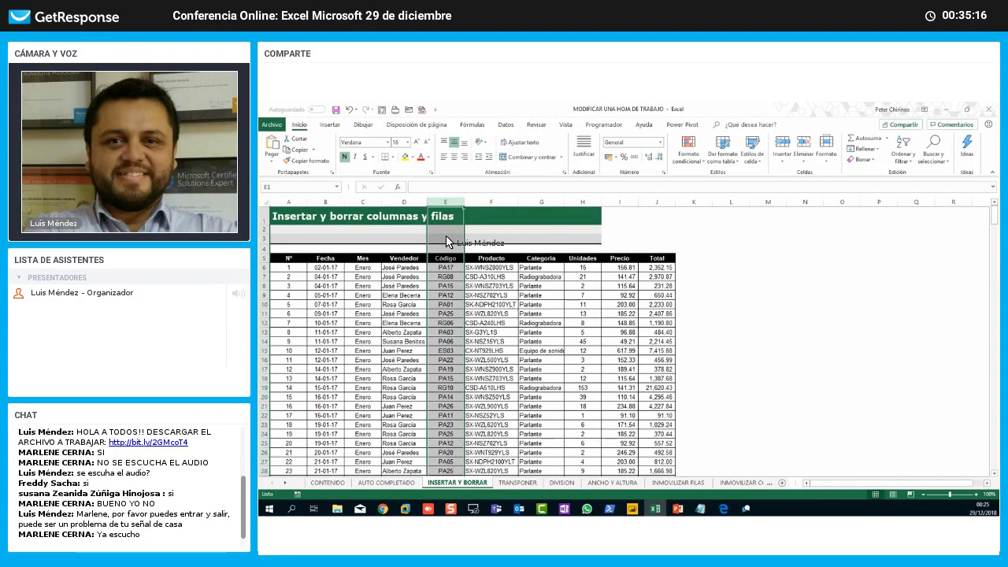
right_click(446, 241)
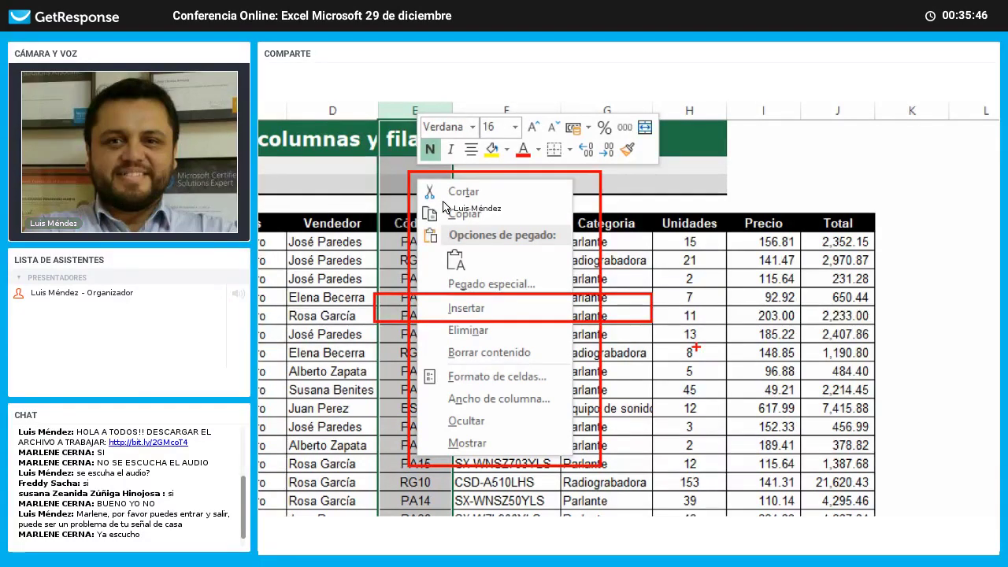
key(Escape)
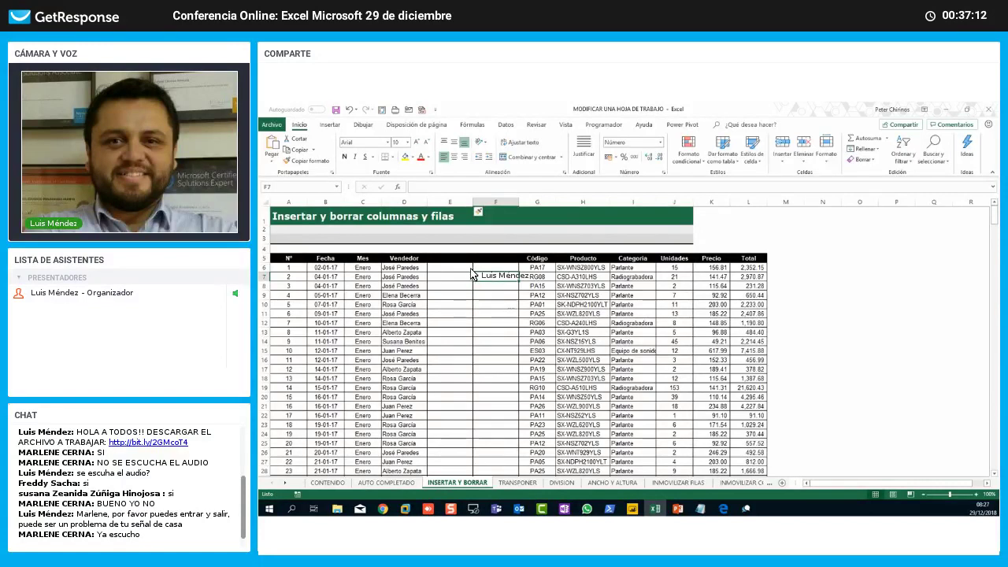
click(459, 203)
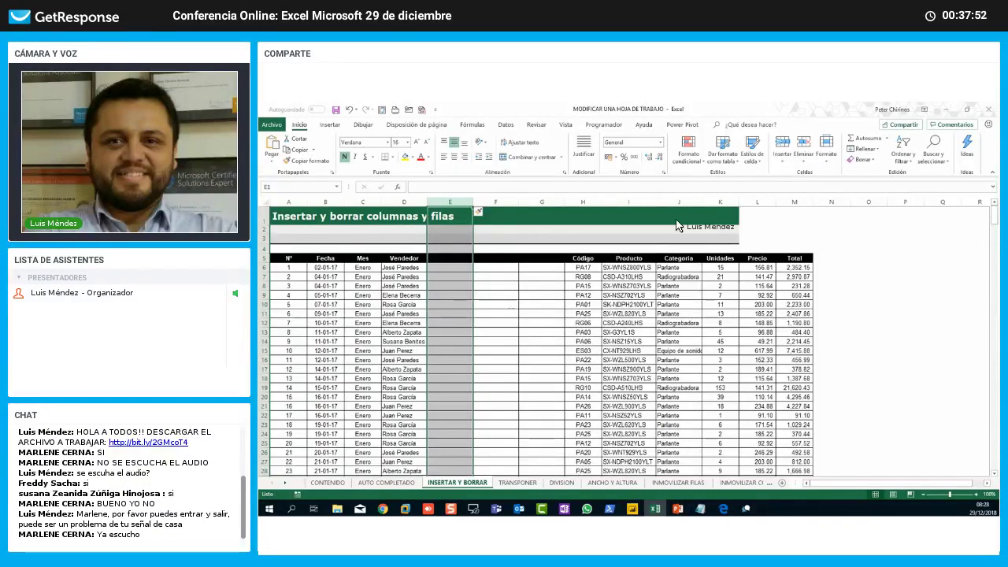
click(494, 298)
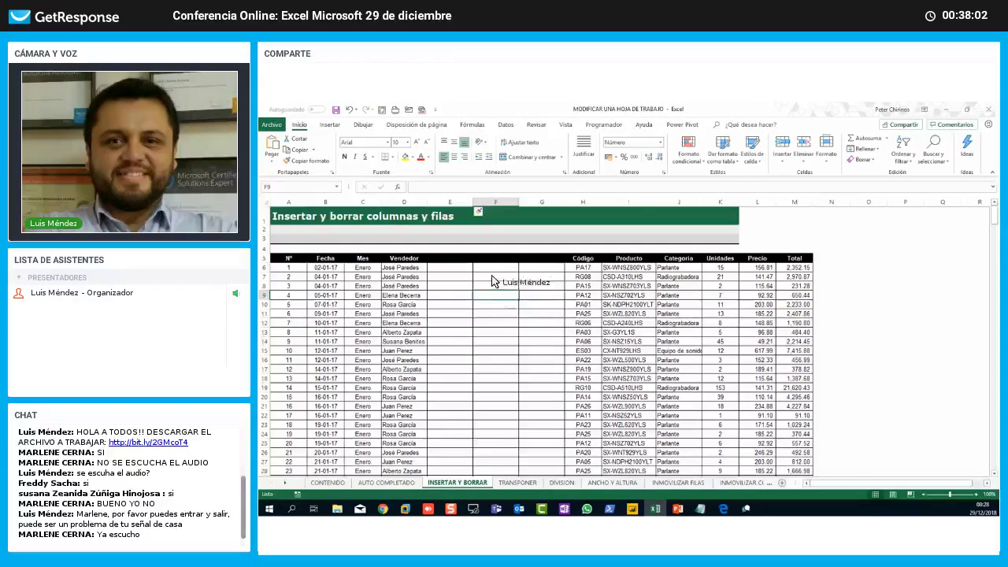
Step: Delete the three blank columns G, F and E between Vendedor and Código, one at a time
click(546, 204)
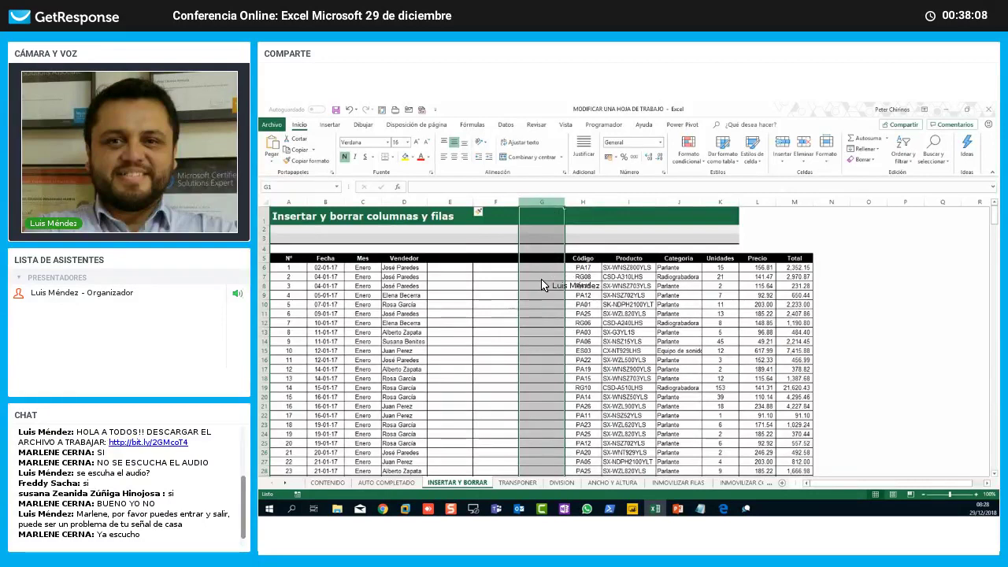
right_click(587, 351)
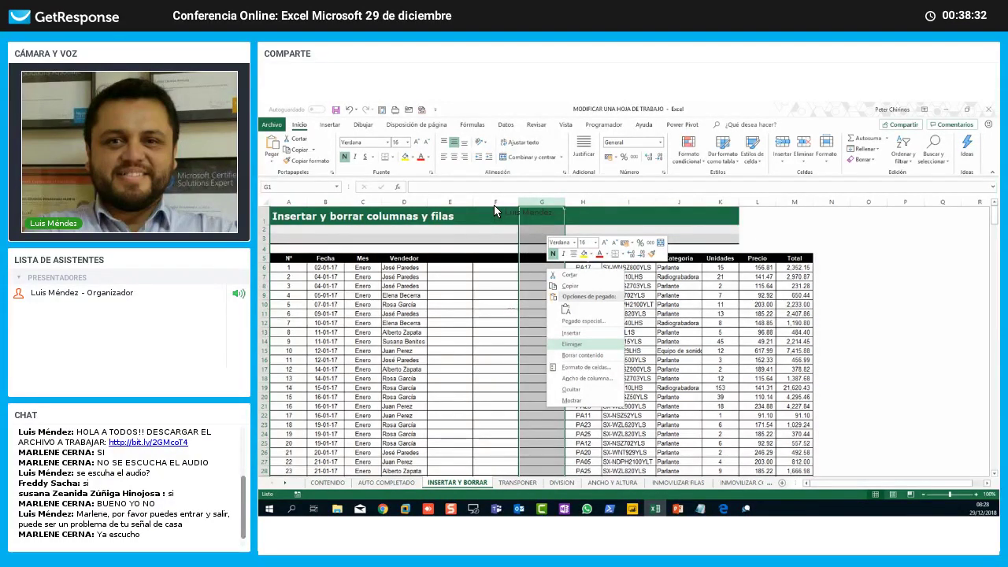
click(572, 344)
click(494, 203)
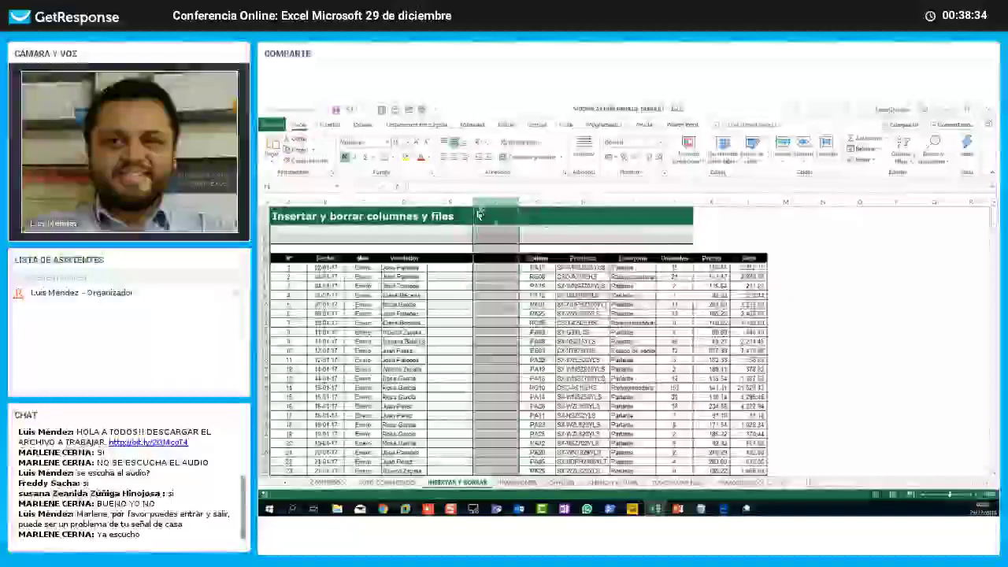
click(804, 162)
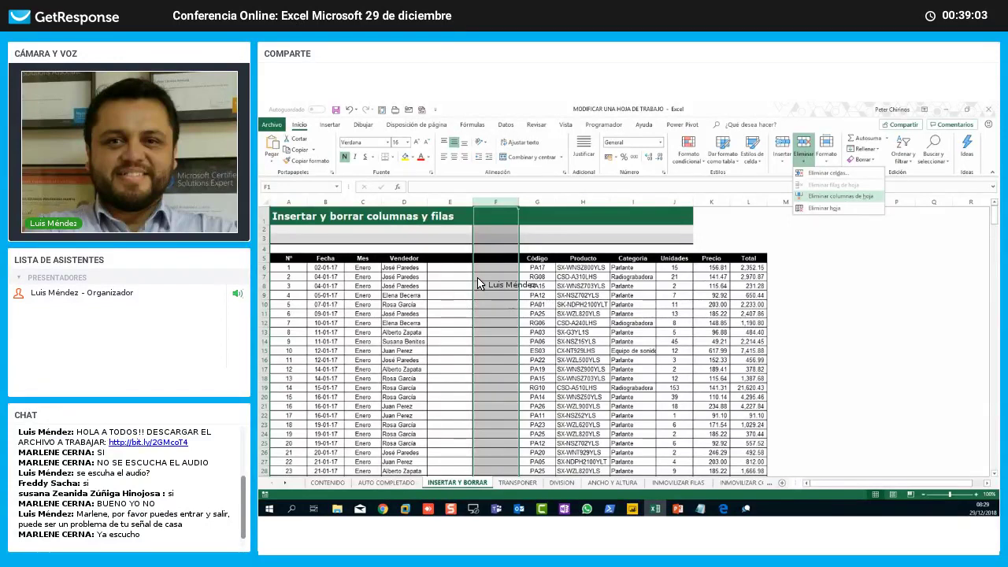
click(840, 196)
click(450, 295)
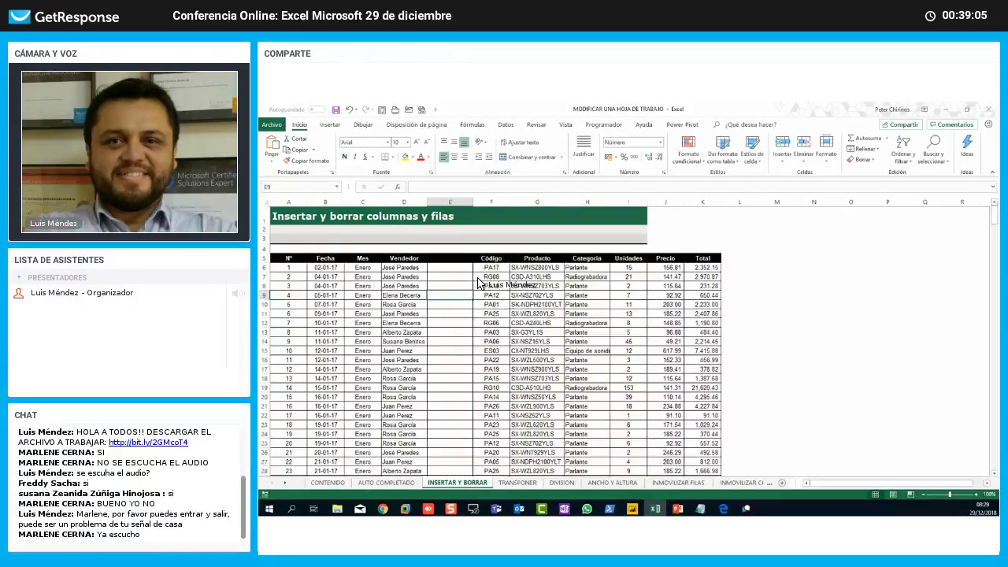
click(459, 202)
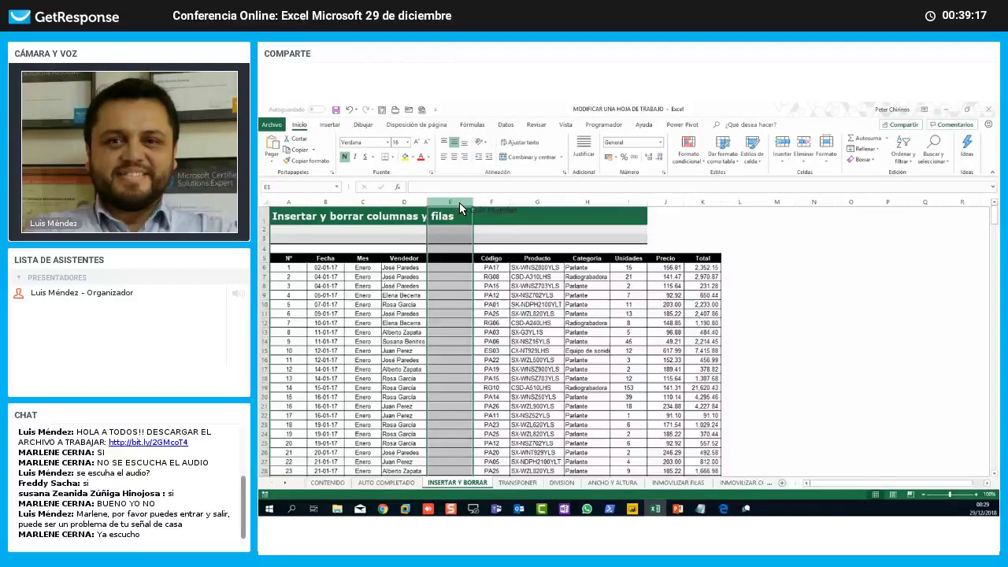
key(ctrl+minus)
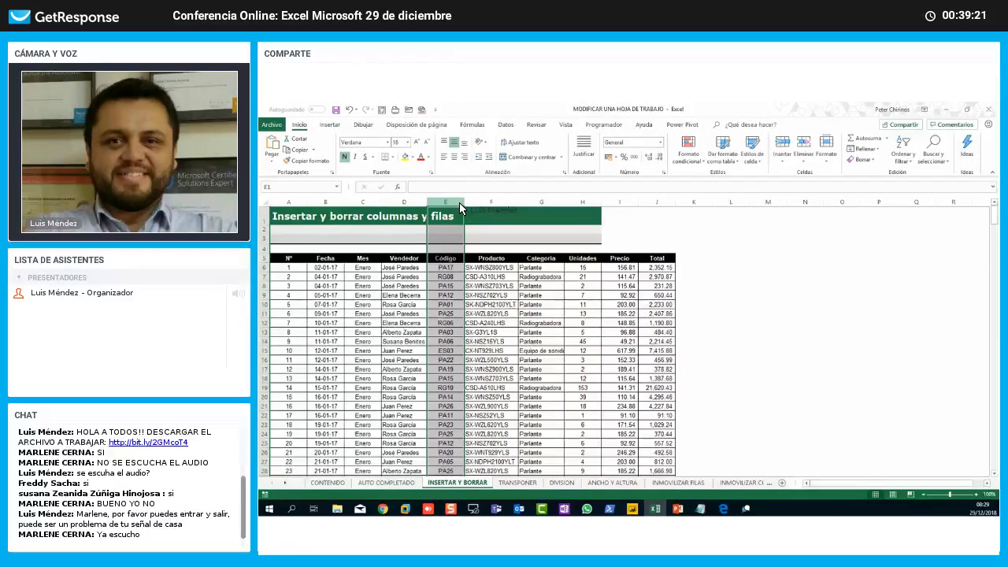
Step: Insert three blank rows at row 9, above the record numbered 4 in the sales table
click(414, 287)
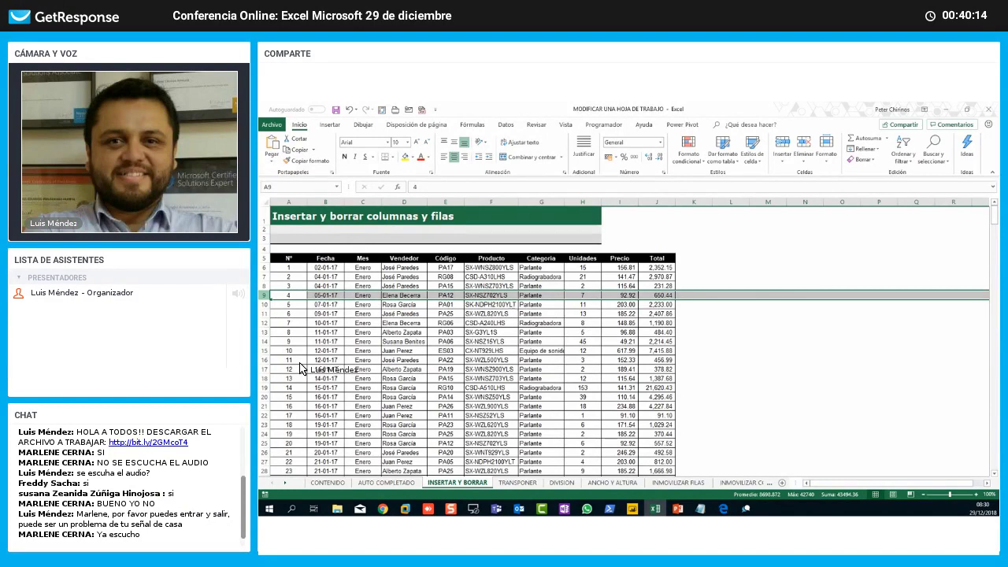
right_click(264, 295)
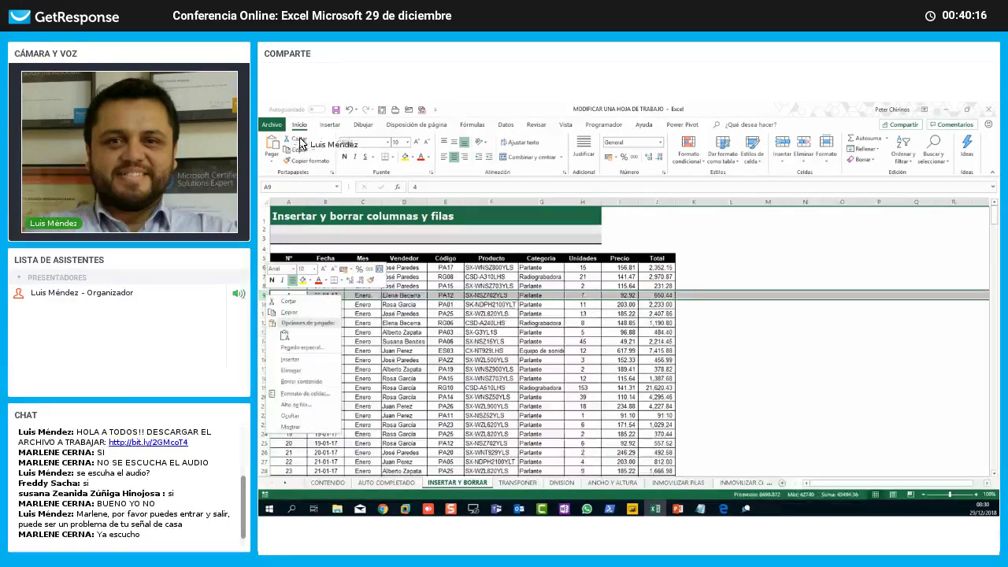
click(284, 361)
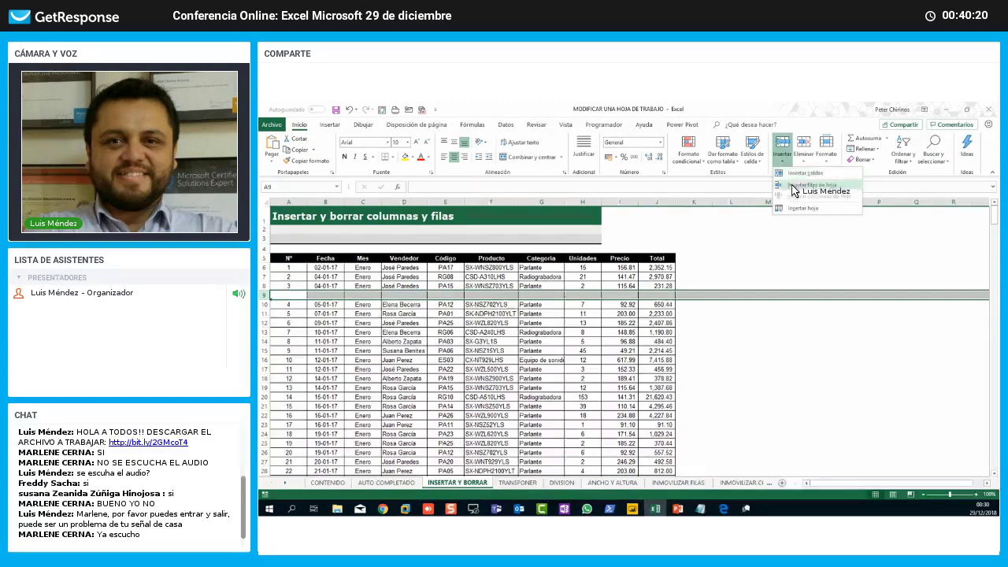
click(782, 162)
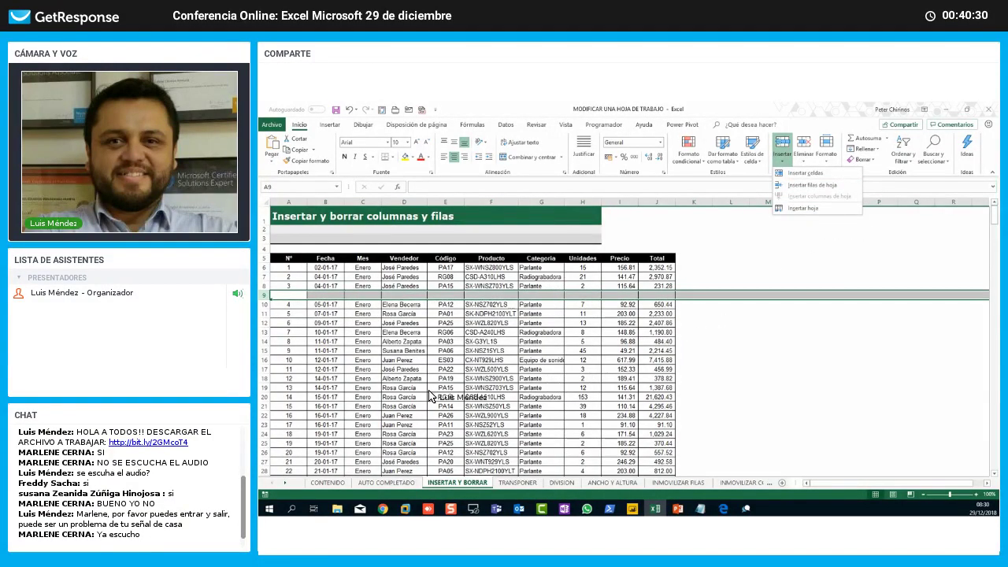
click(812, 185)
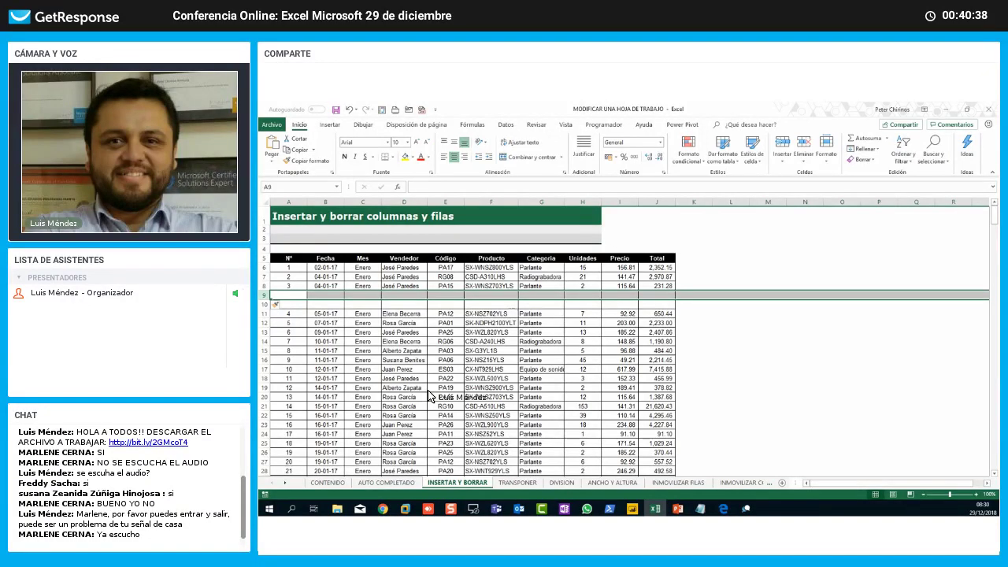
key(F4)
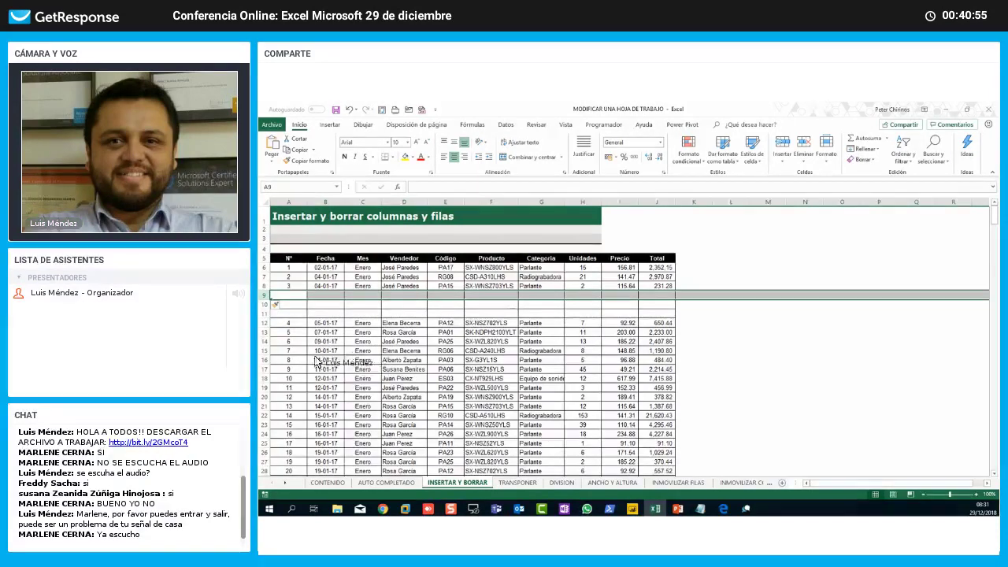
Step: Delete the three blank rows above the record numbered 4, one at a time, starting from row 9
right_click(305, 293)
key(Escape)
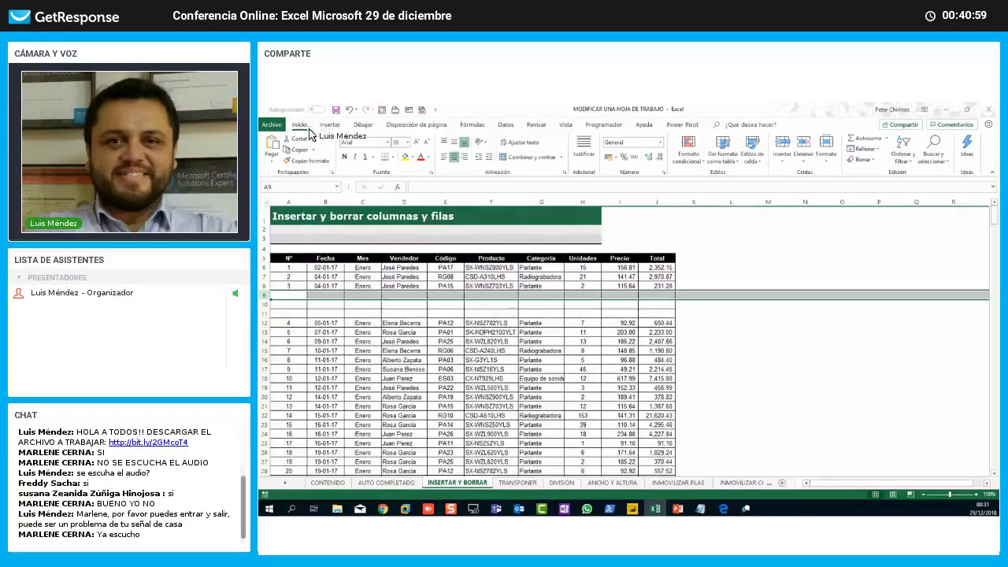
key(ctrl+minus)
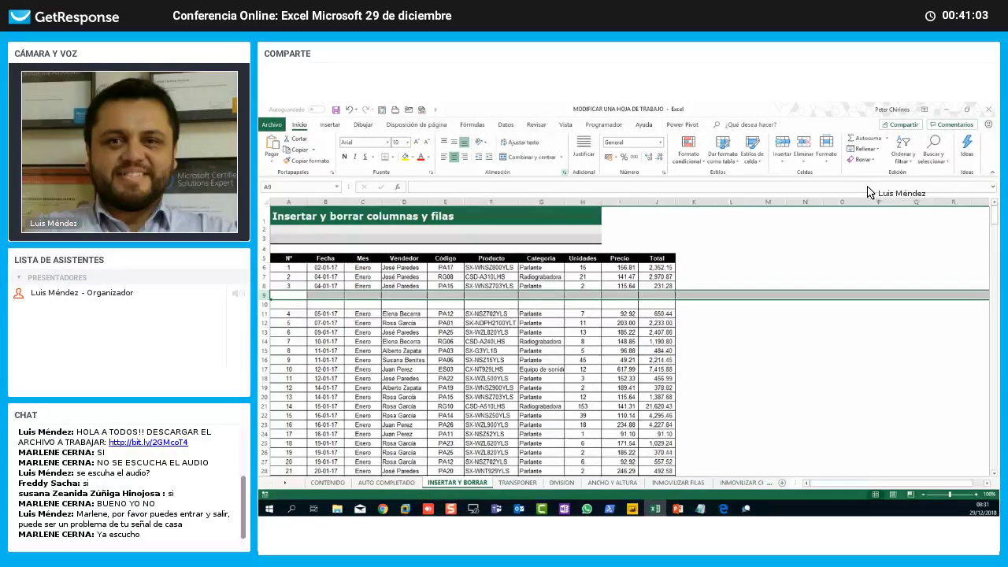
click(803, 159)
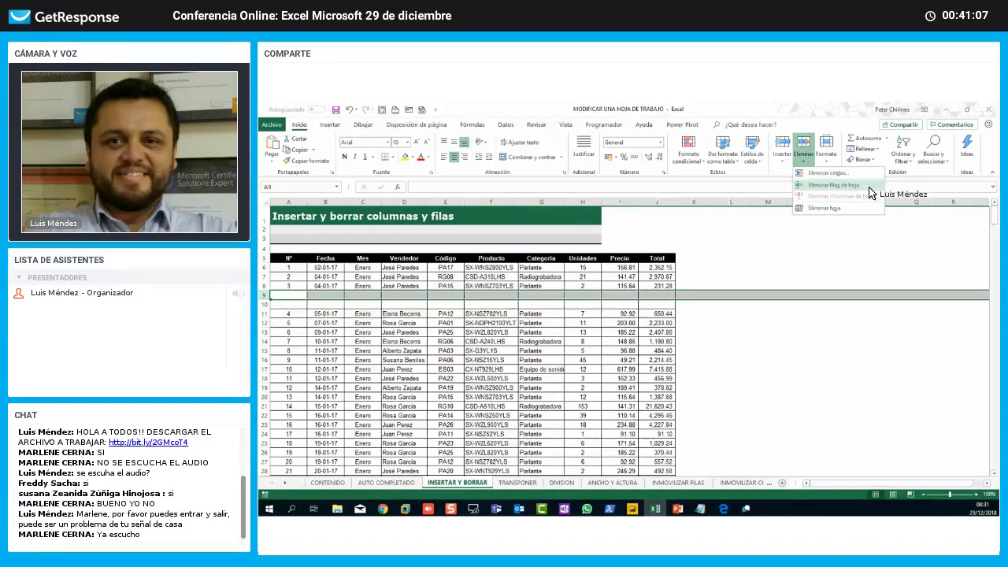
click(867, 187)
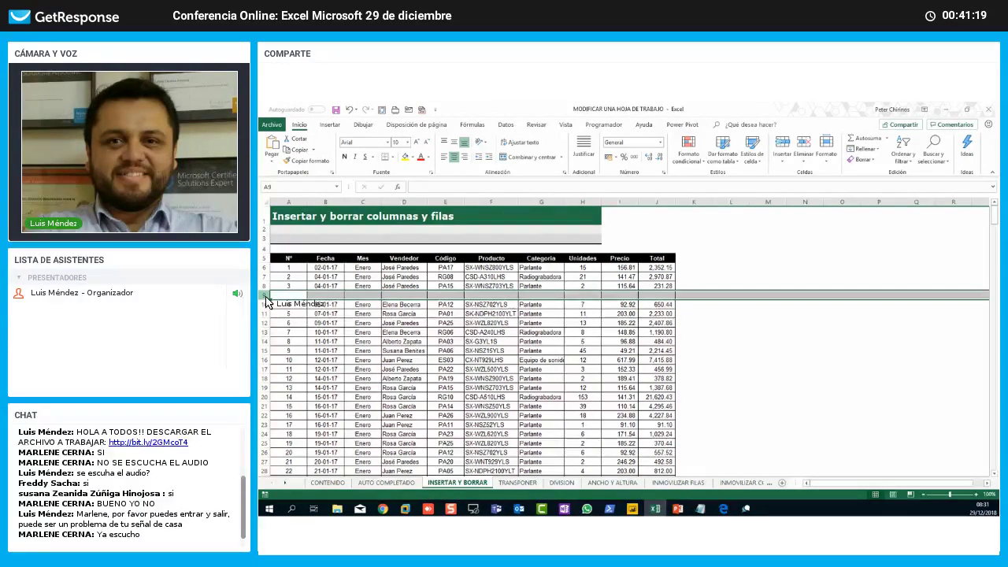
key(ctrl+minus)
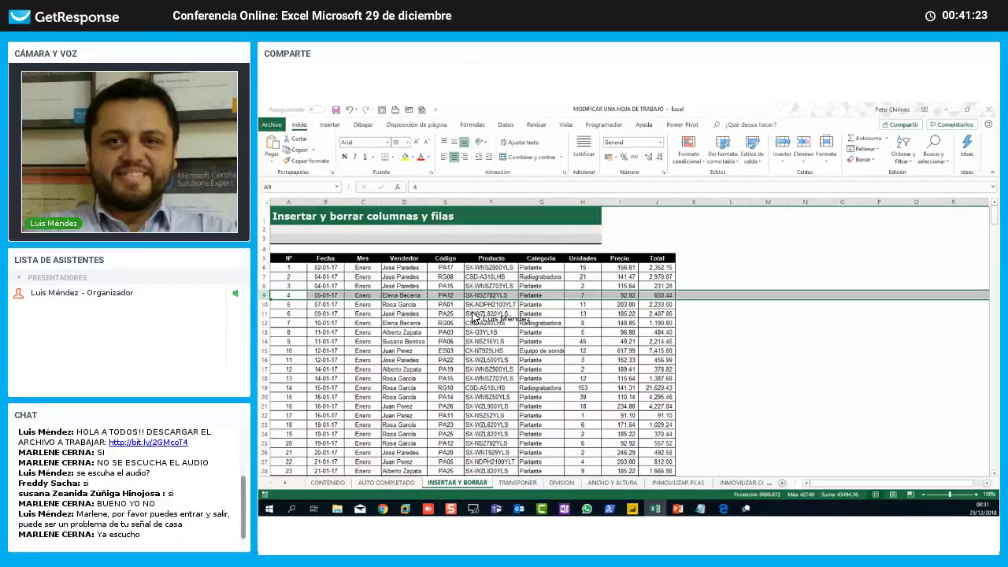
Step: Open the TRANSPONER sheet, select the header row A6:G6, and mark the empty cells A23:A42 below the table as a vertical layout
click(363, 313)
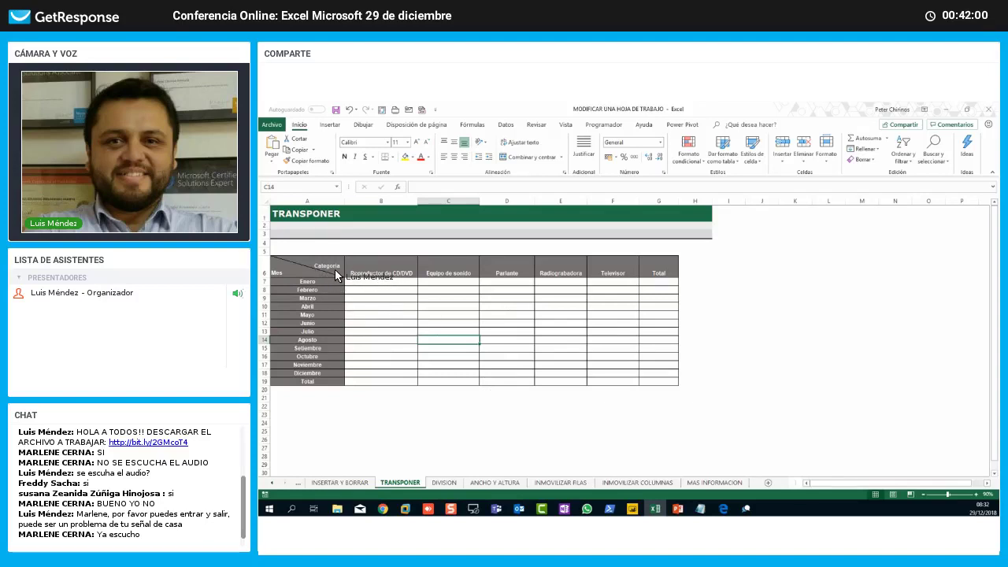
drag(334, 269, 658, 272)
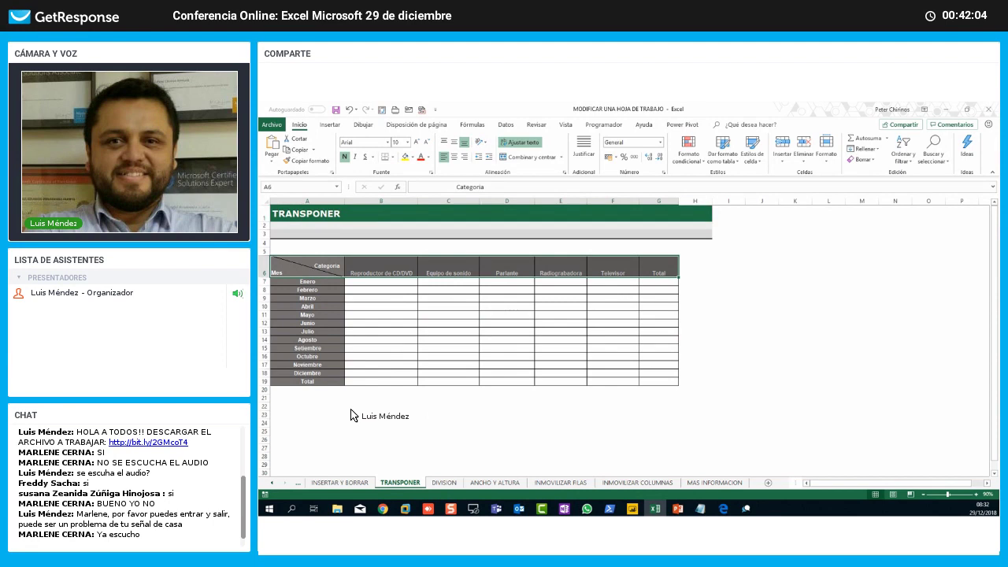
scroll(319, 433, down, 1)
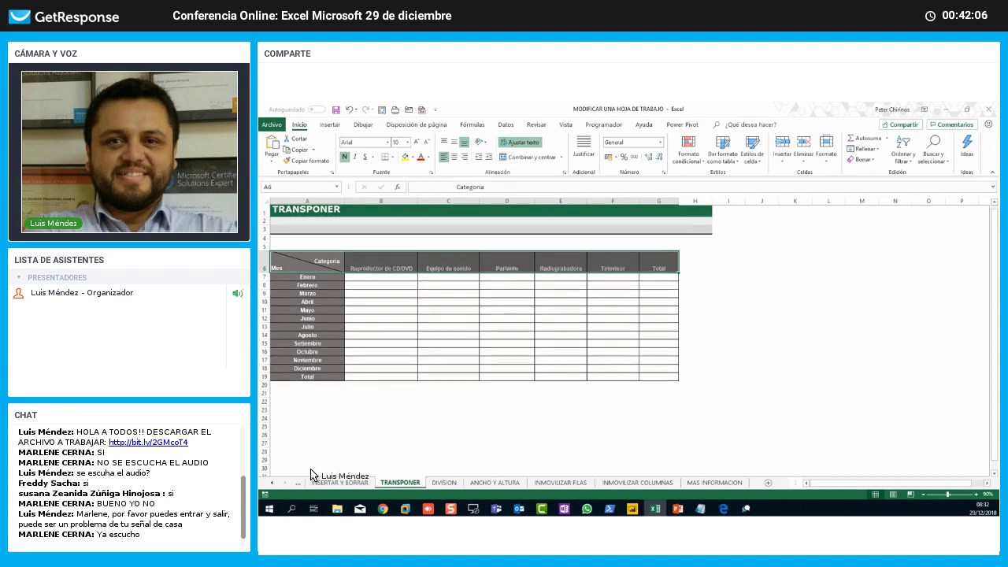
drag(308, 410, 311, 475)
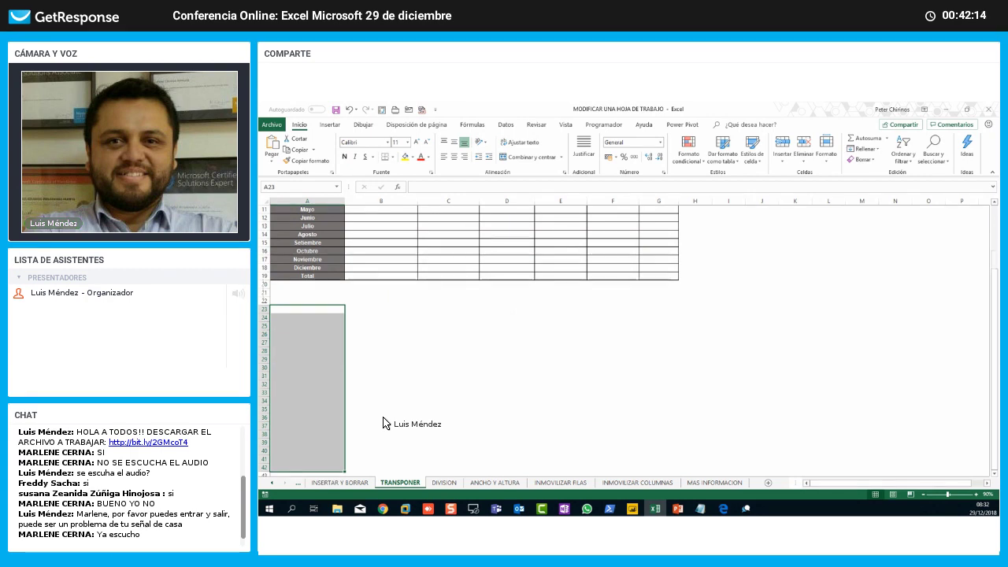
Step: Mark the header row A6:G6, and mark the empty cells below the table first as a vertical and then as a horizontal layout
scroll(383, 424, up, 2)
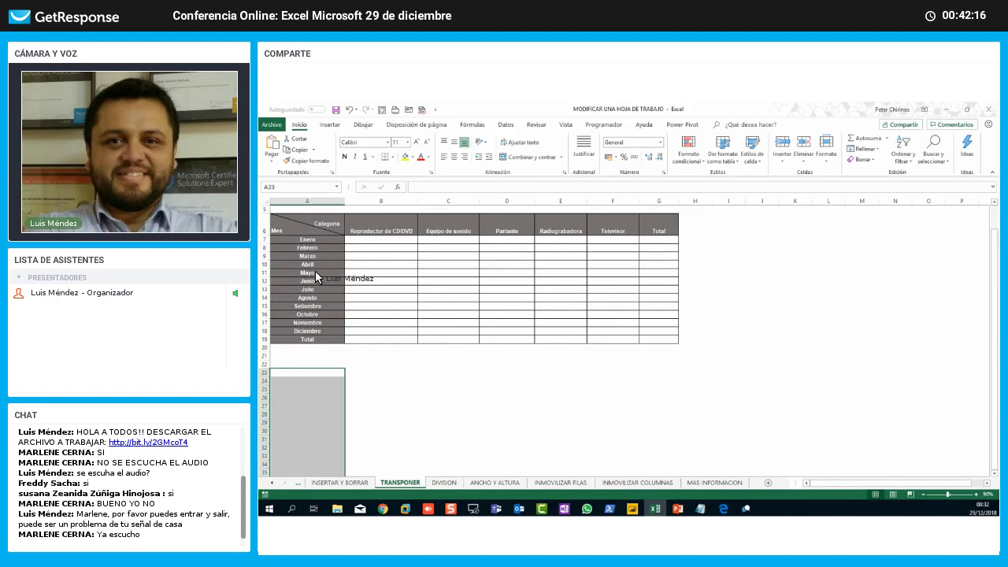
scroll(393, 270, up, 2)
drag(307, 268, 654, 277)
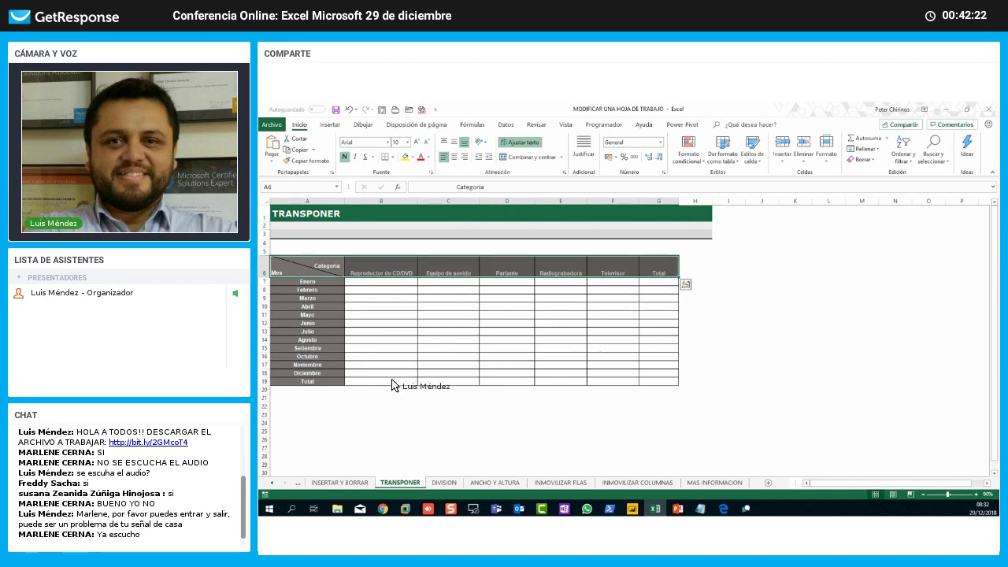
drag(293, 416, 292, 465)
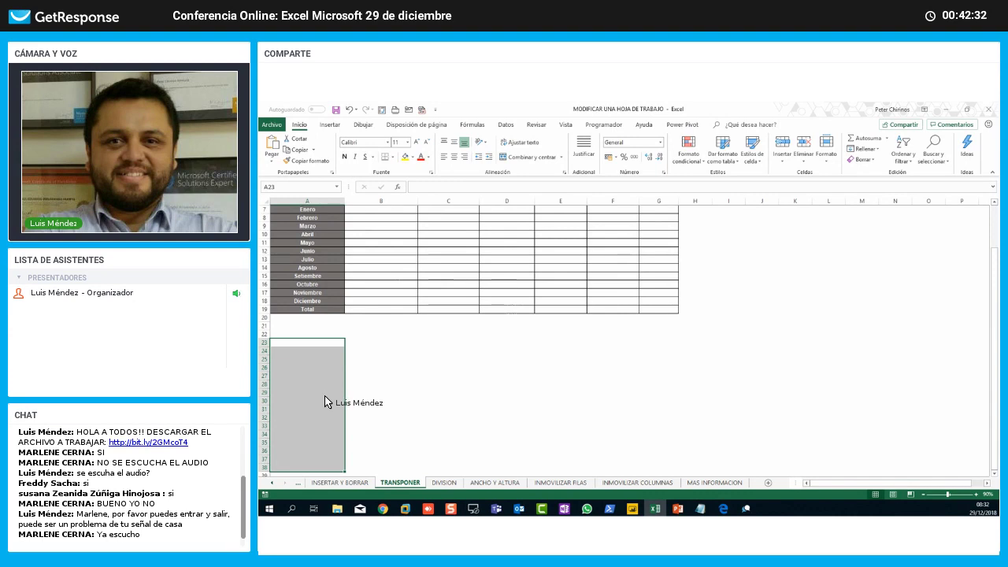
scroll(335, 415, up, 2)
drag(329, 417, 709, 417)
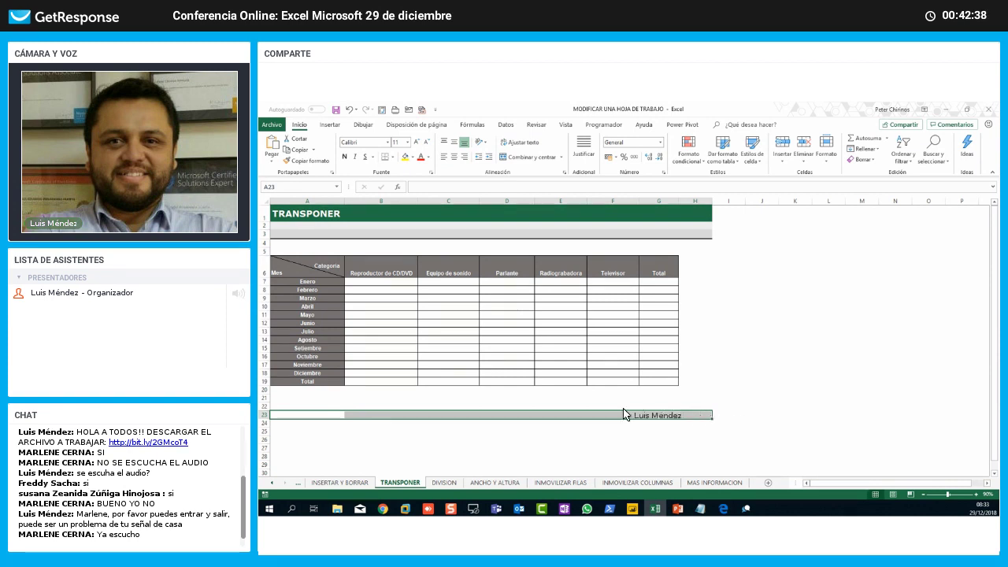
click(398, 373)
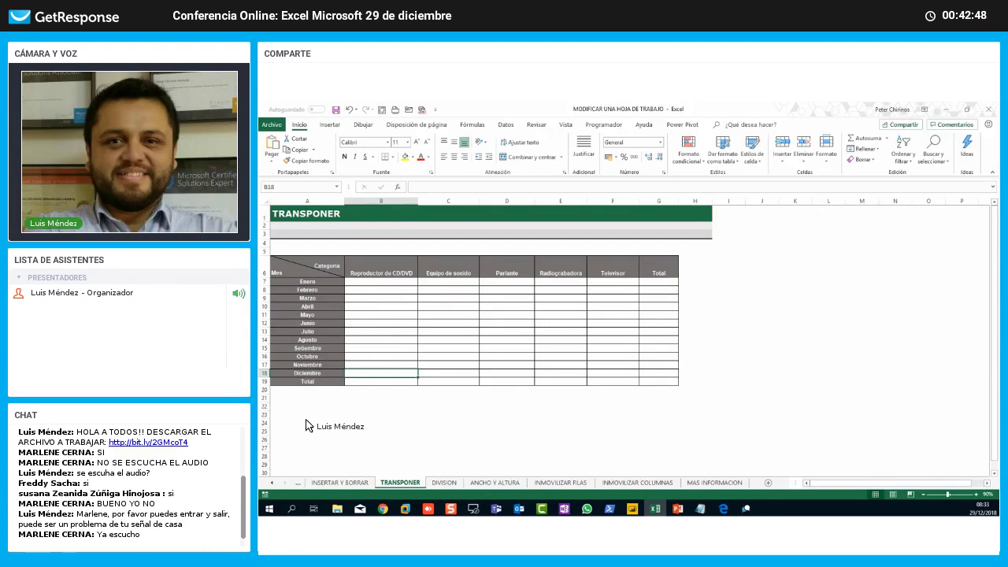
drag(308, 423, 307, 477)
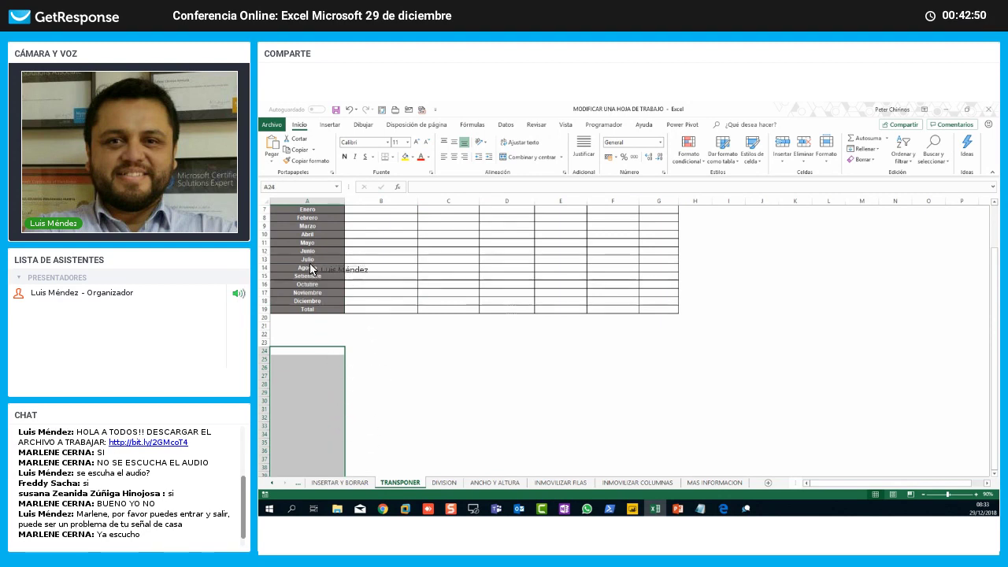
scroll(334, 376, up, 1)
drag(333, 380, 692, 385)
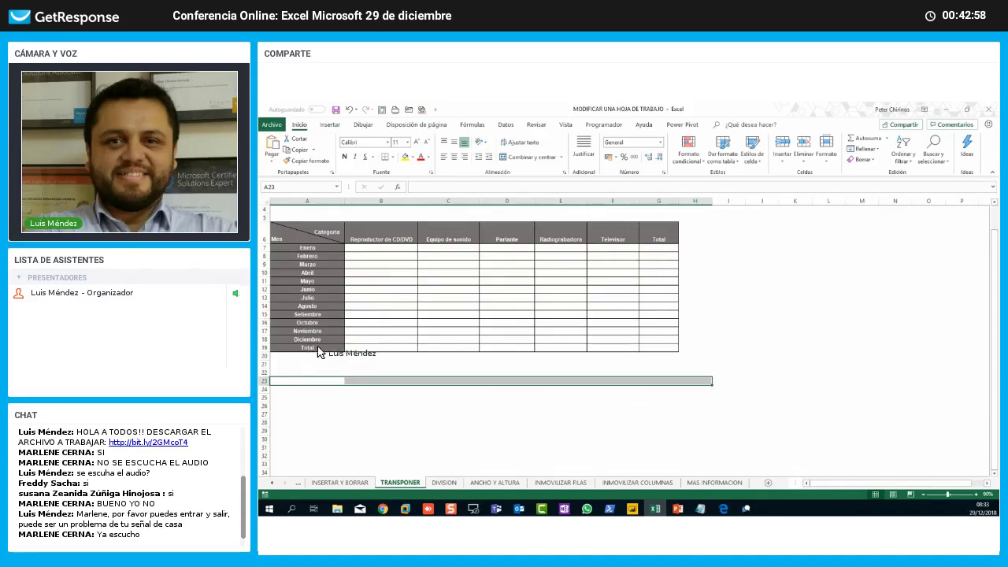
Step: Copy the category header row A6:G6 and paste it transposed into a column starting at A23
drag(309, 236, 473, 240)
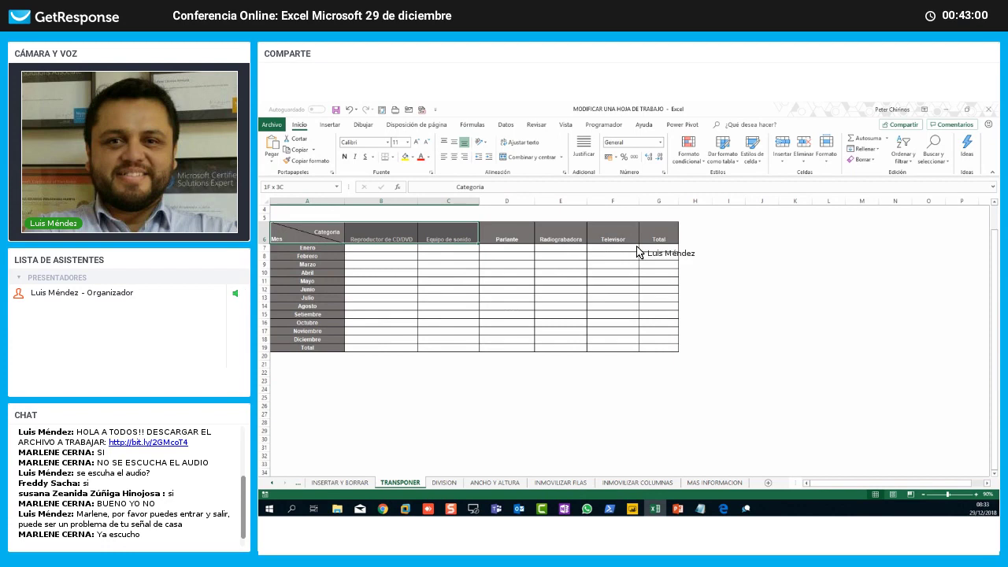
drag(662, 248, 660, 245)
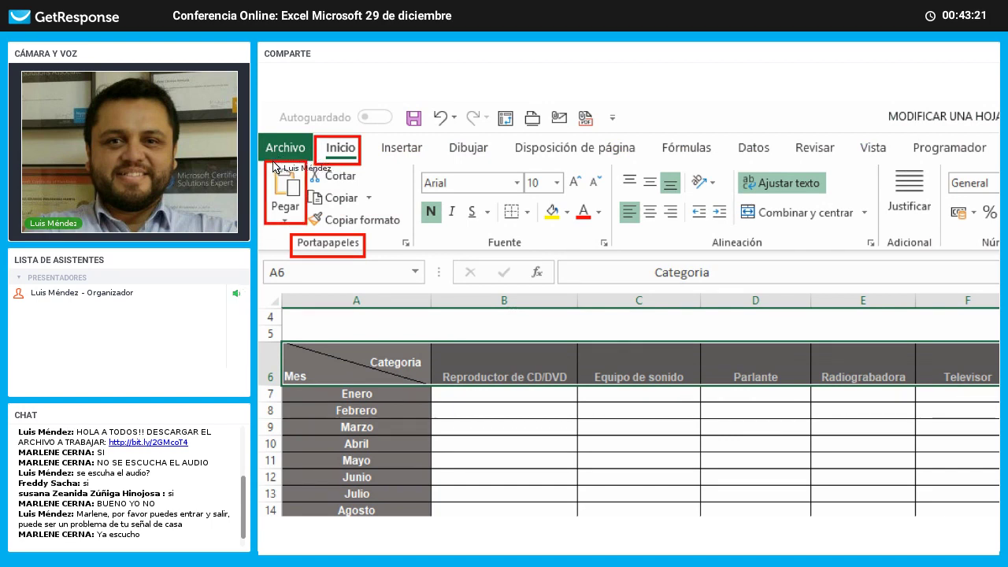
key(Escape)
click(271, 165)
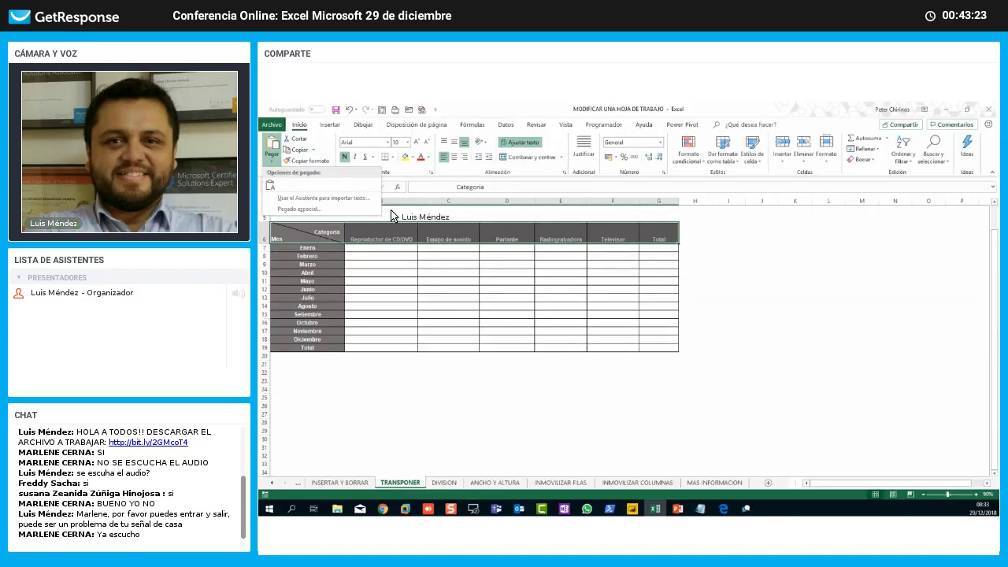
click(435, 229)
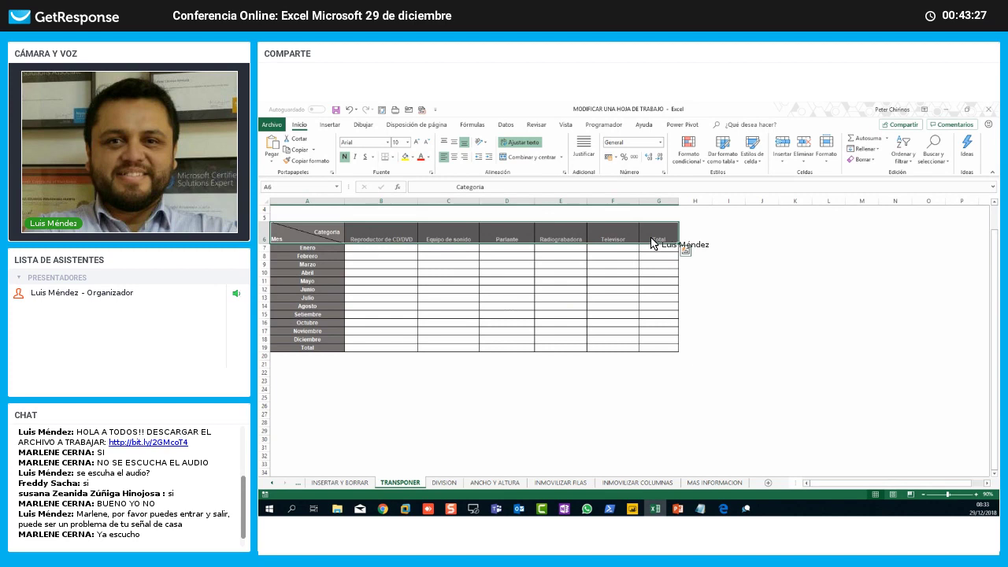
key(ctrl+c)
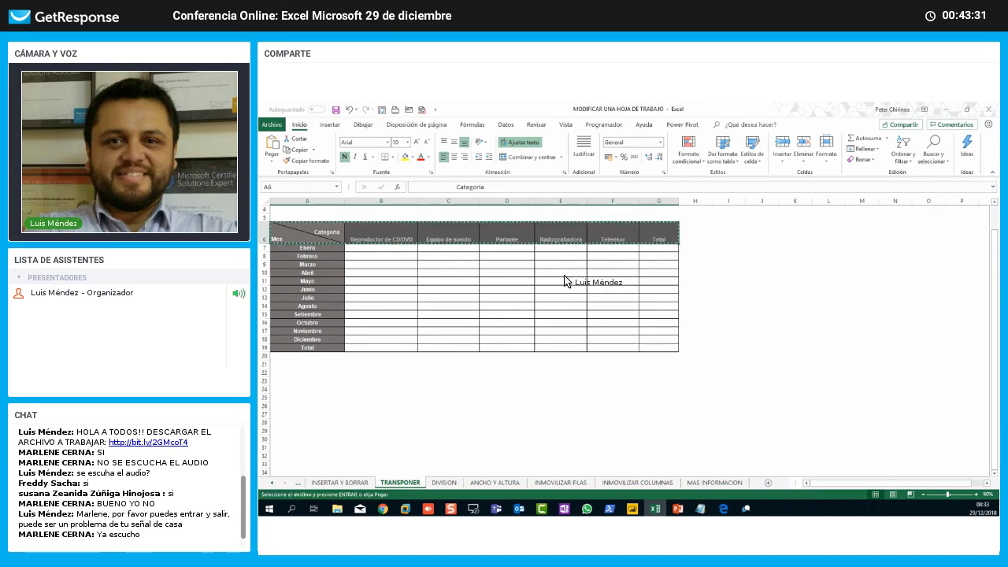
click(272, 167)
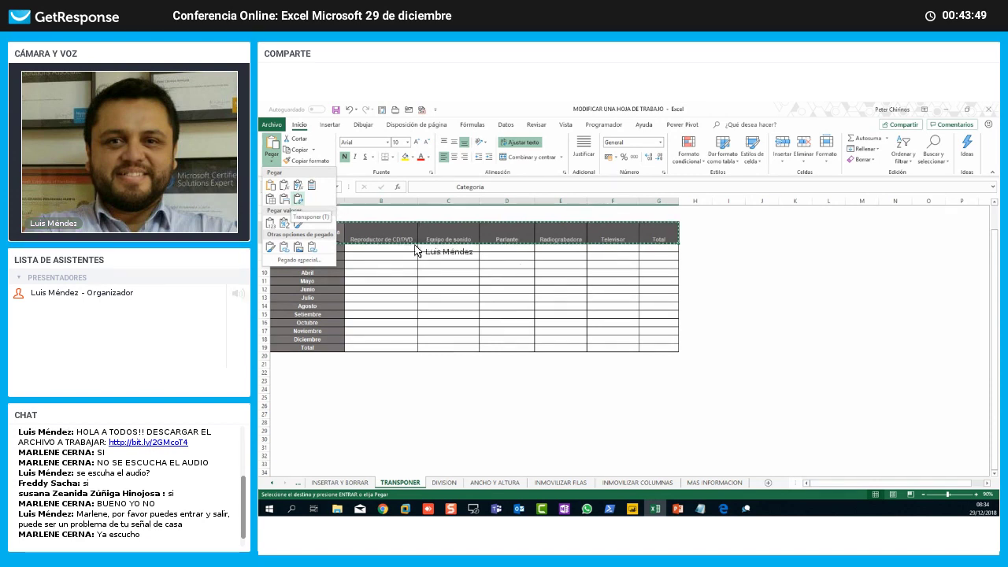
click(291, 386)
click(290, 386)
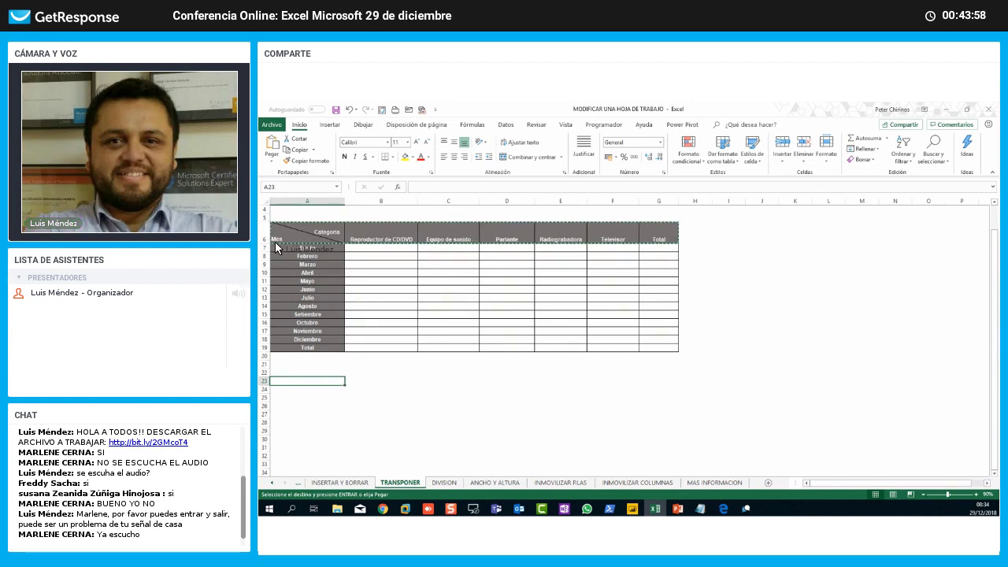
click(272, 157)
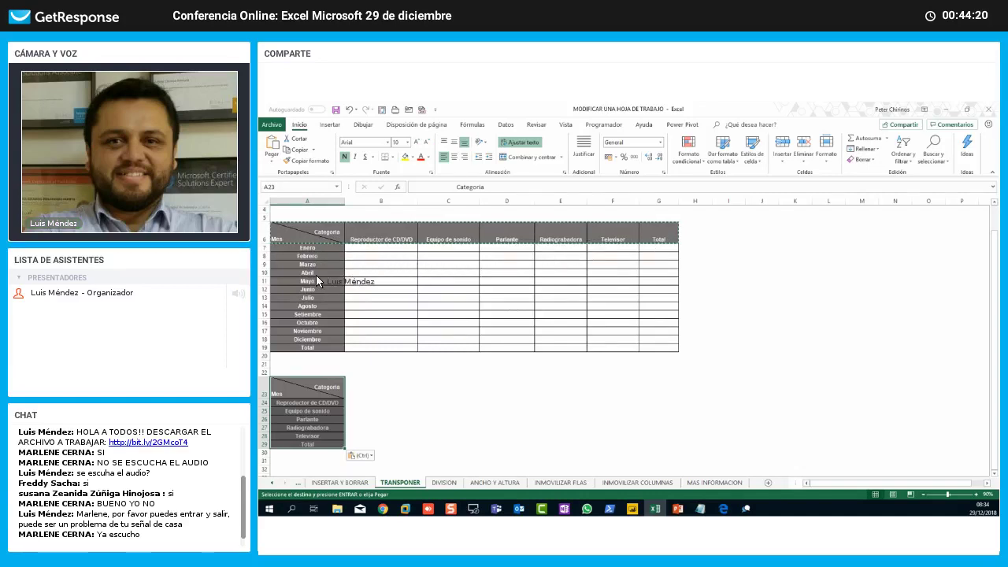
Step: Copy the month labels with Total in A7:A19 and choose B23 as the paste destination
drag(319, 248, 319, 347)
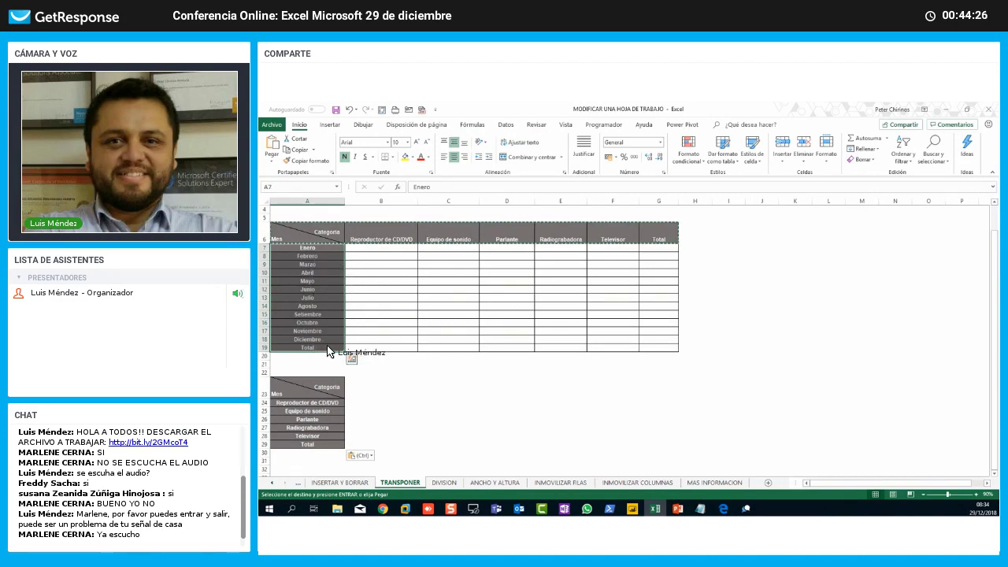
key(ctrl+c)
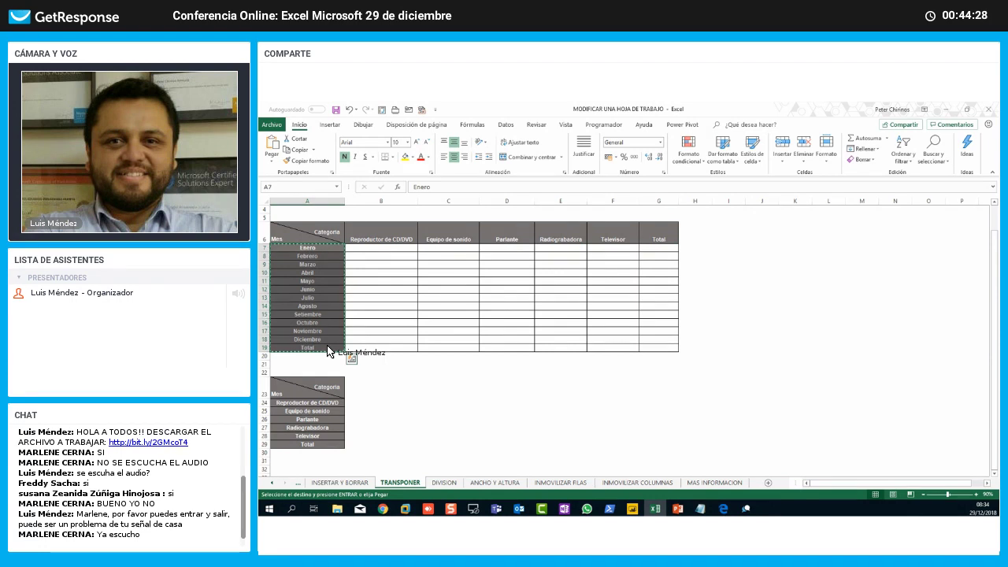
click(363, 393)
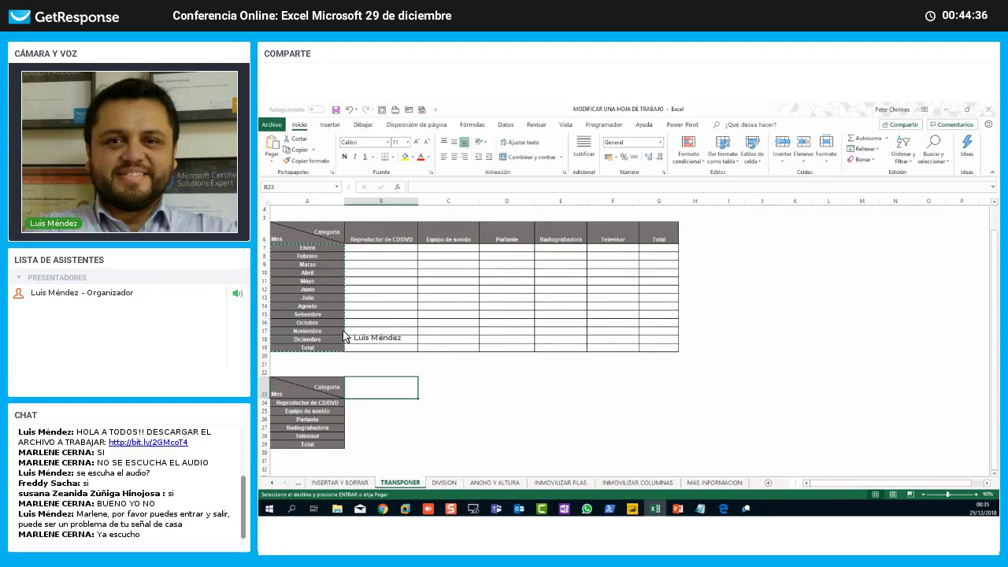
Step: Try to paste the copied month labels at B23 with Paste Special, using Valores and Transponer
click(272, 164)
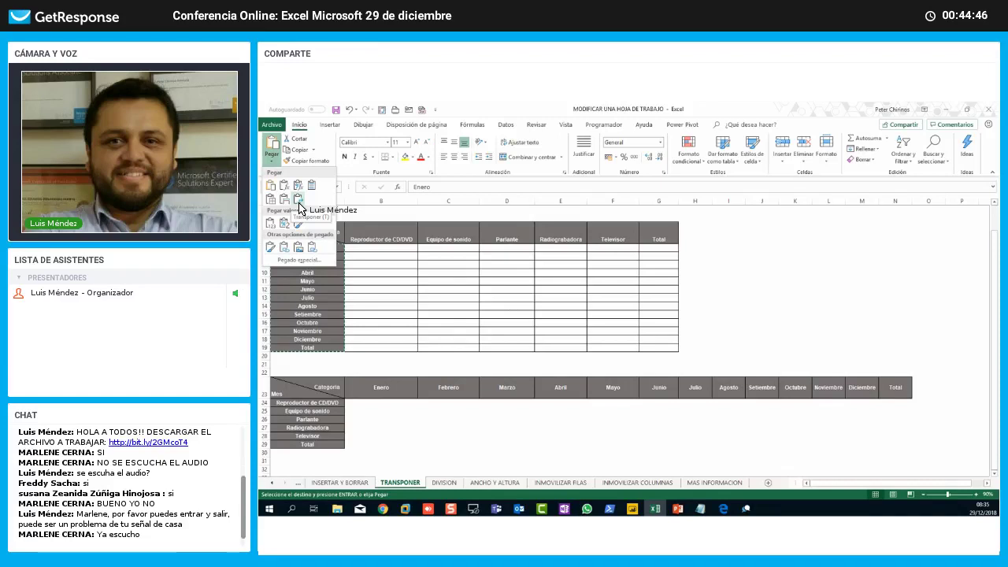
click(302, 266)
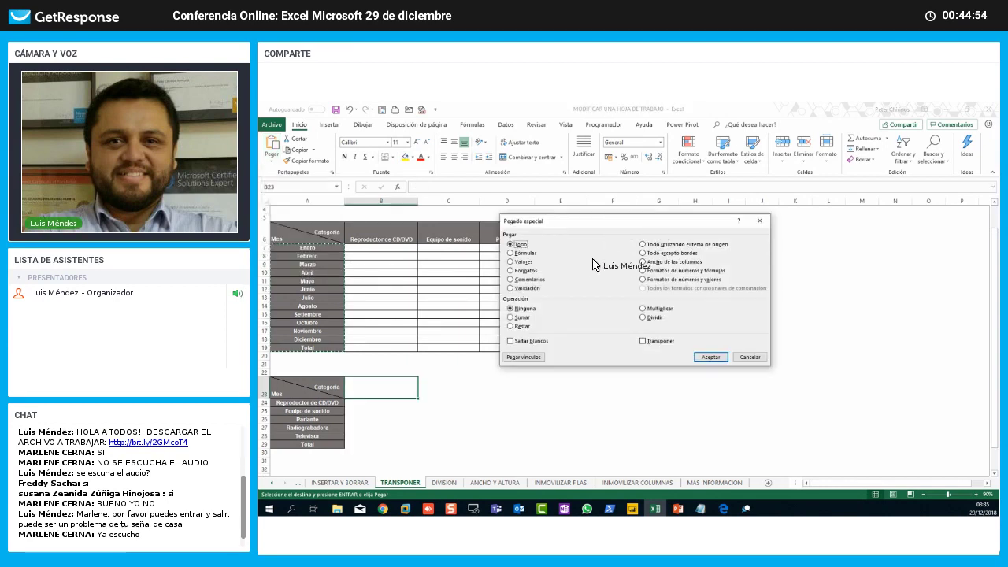
click(601, 395)
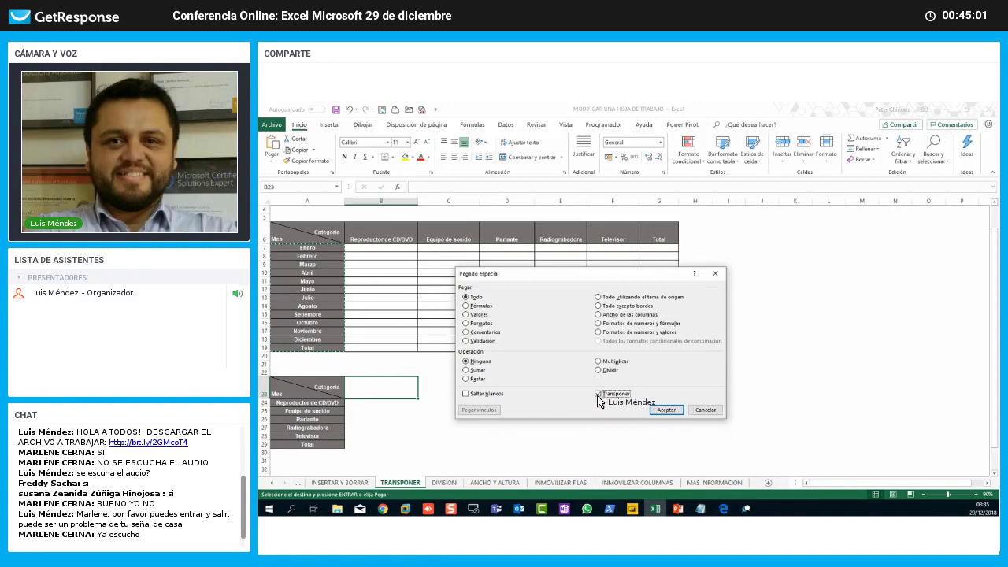
click(466, 314)
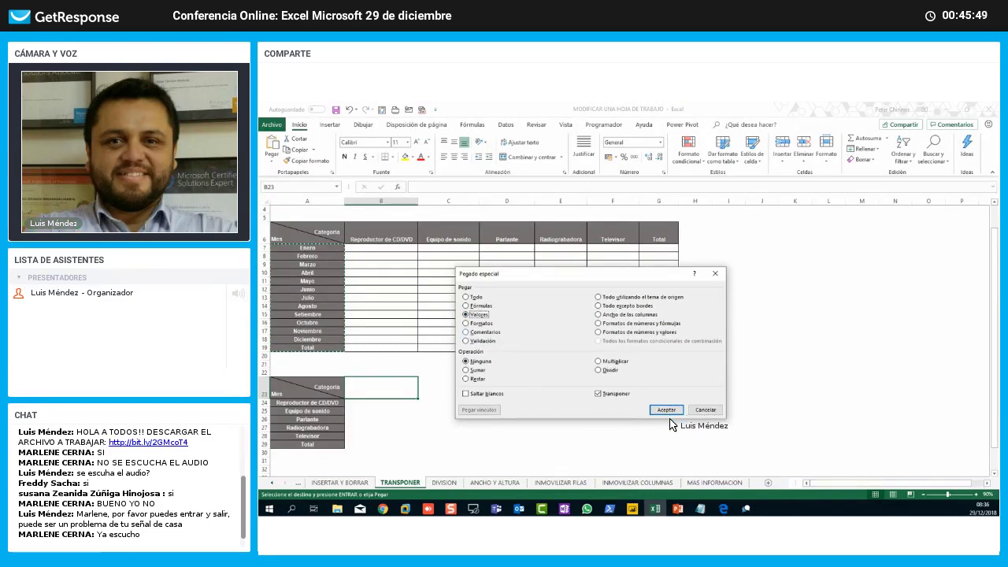
click(667, 410)
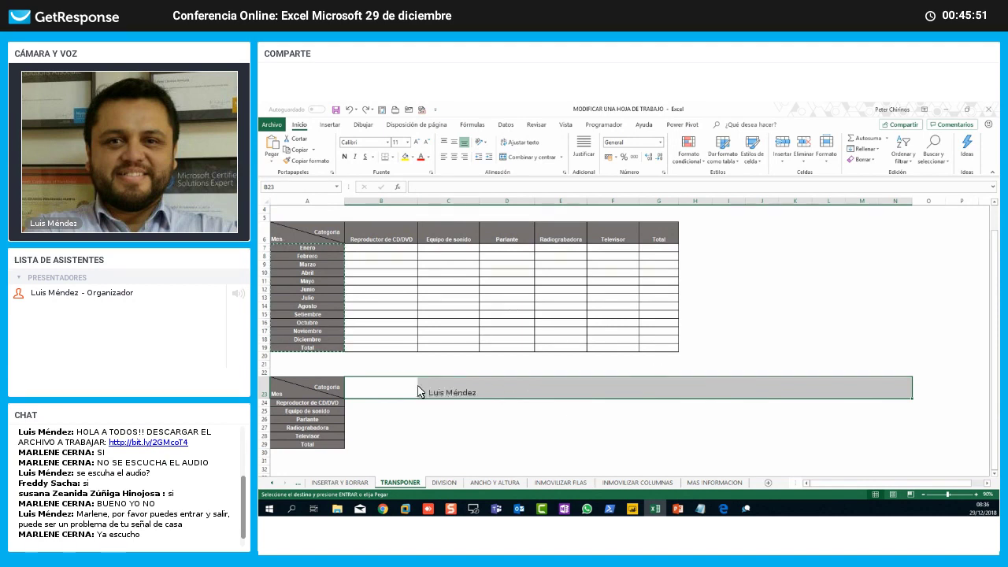
Step: Paste the copied month labels across row 23 from B23 with Paste Special, using Todo and Transponer
click(272, 161)
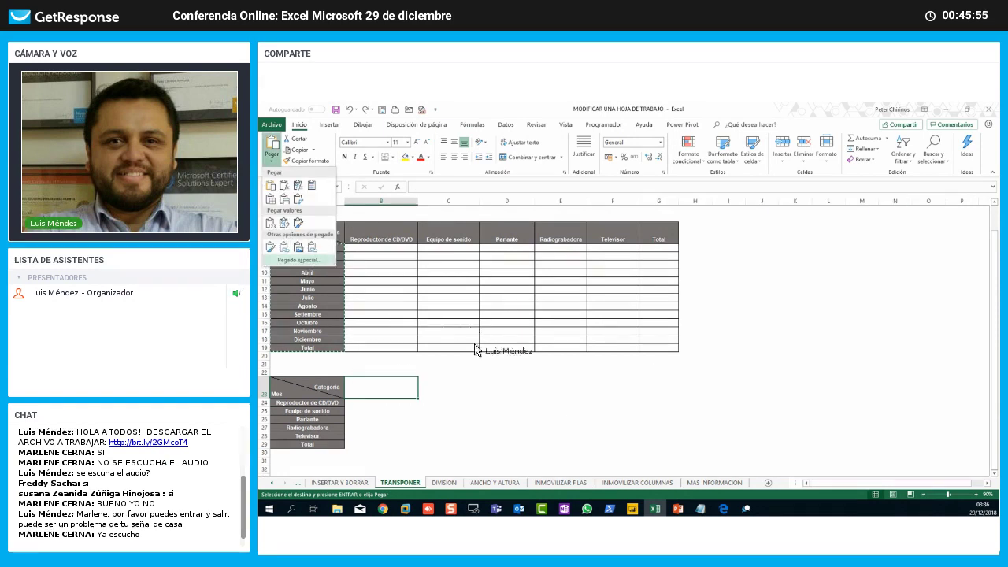
click(299, 260)
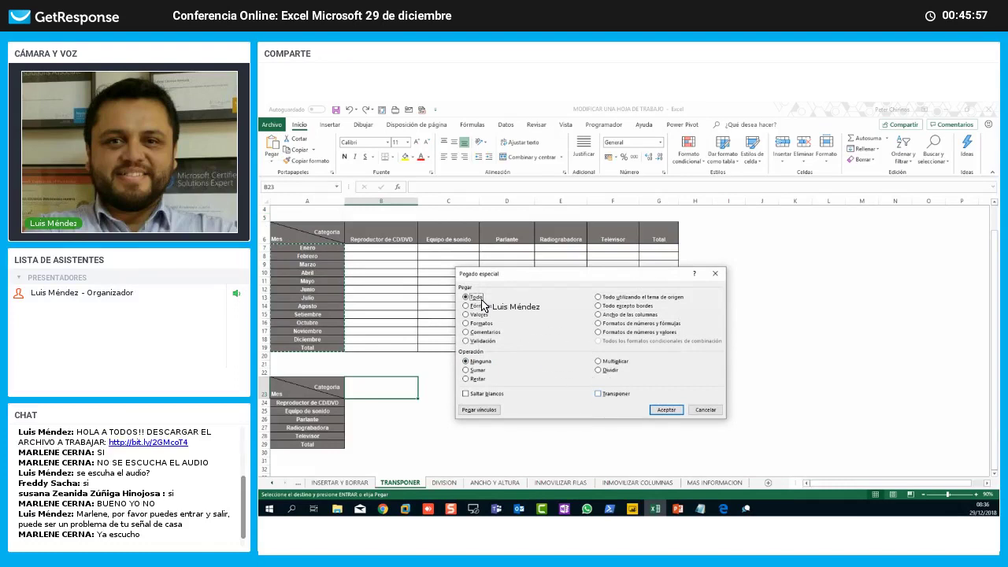
click(666, 410)
Step: Apply all borders to the empty body cells B24:N29 of the transposed table
click(565, 421)
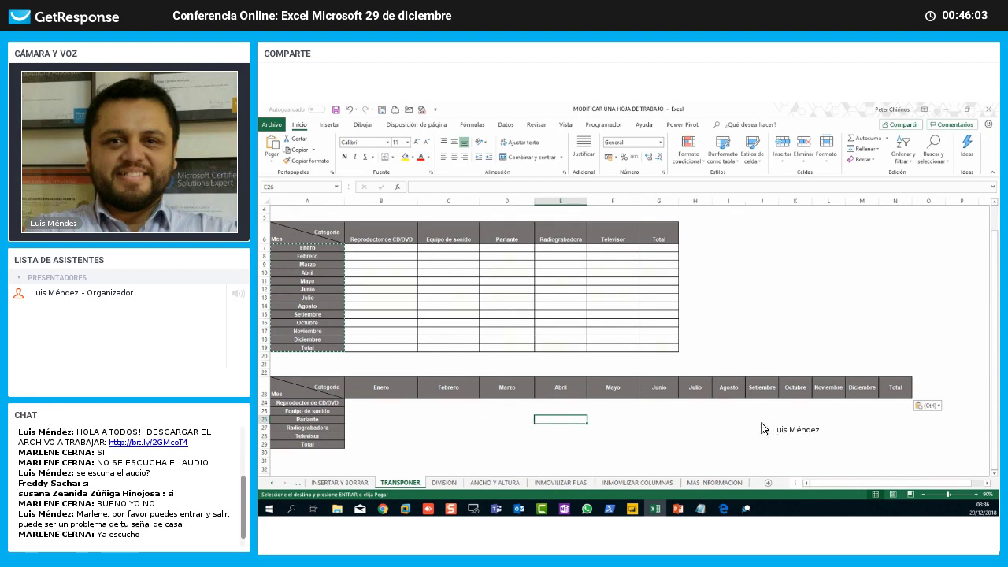
drag(905, 440, 673, 436)
right_click(673, 436)
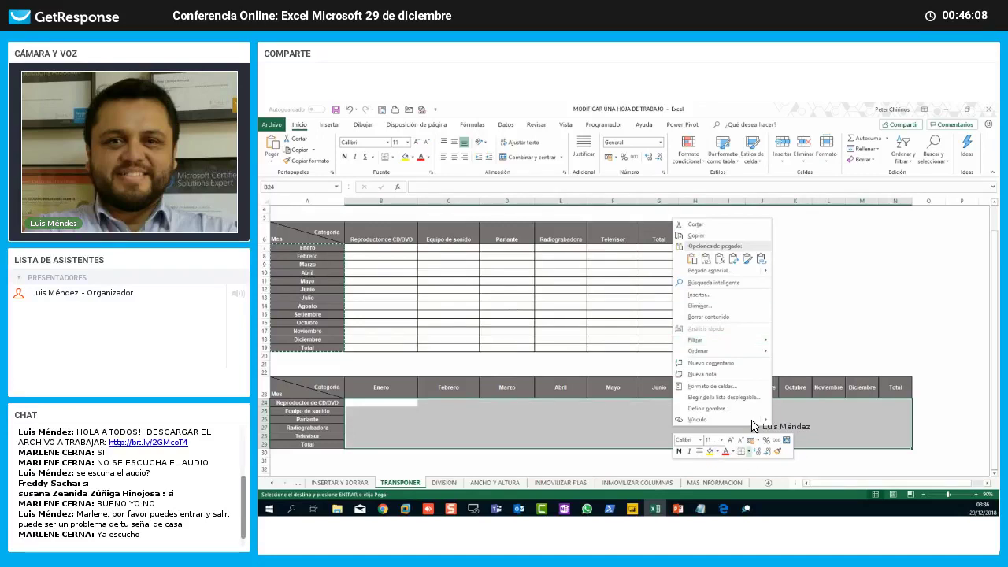
click(747, 451)
click(765, 348)
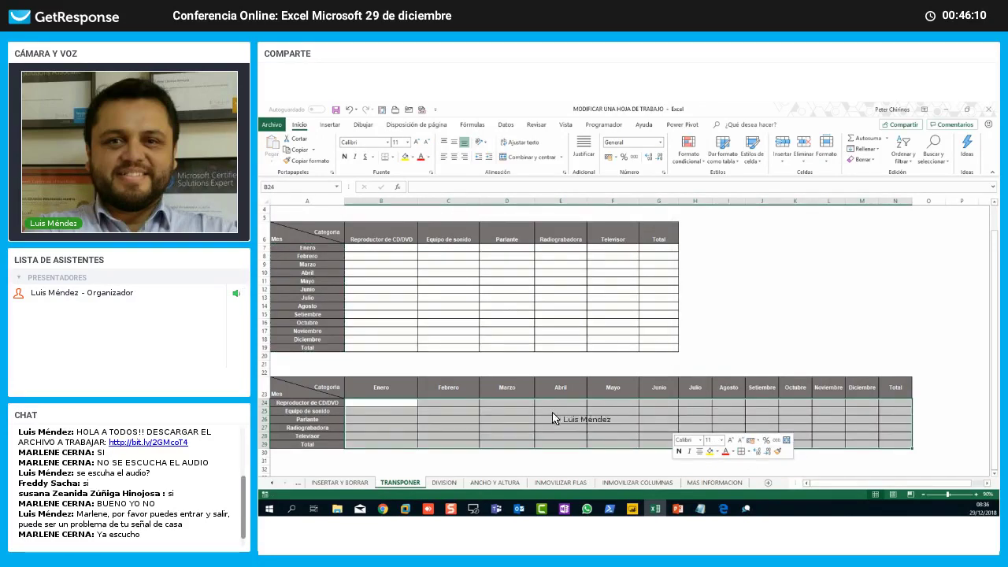
click(555, 411)
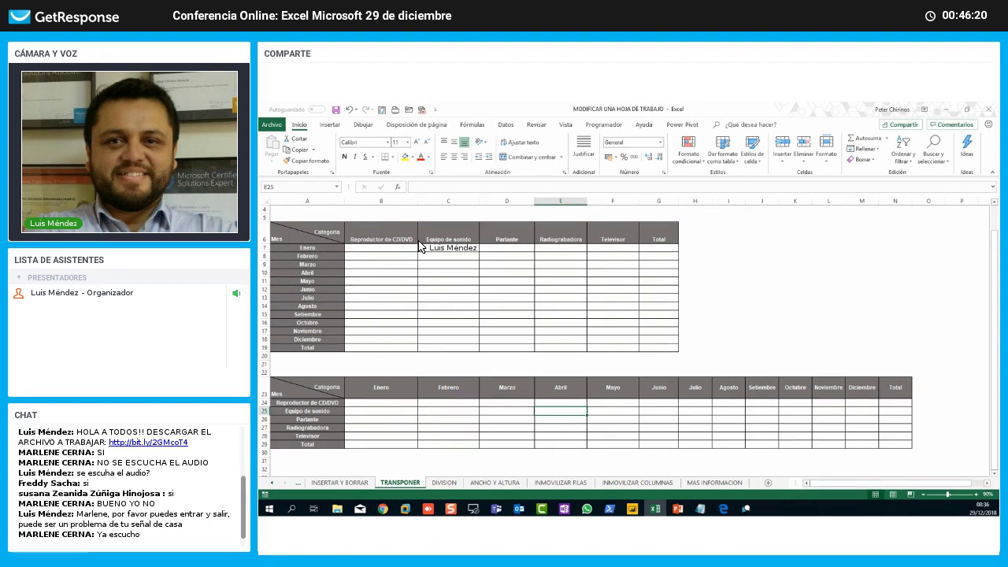
drag(307, 234, 542, 243)
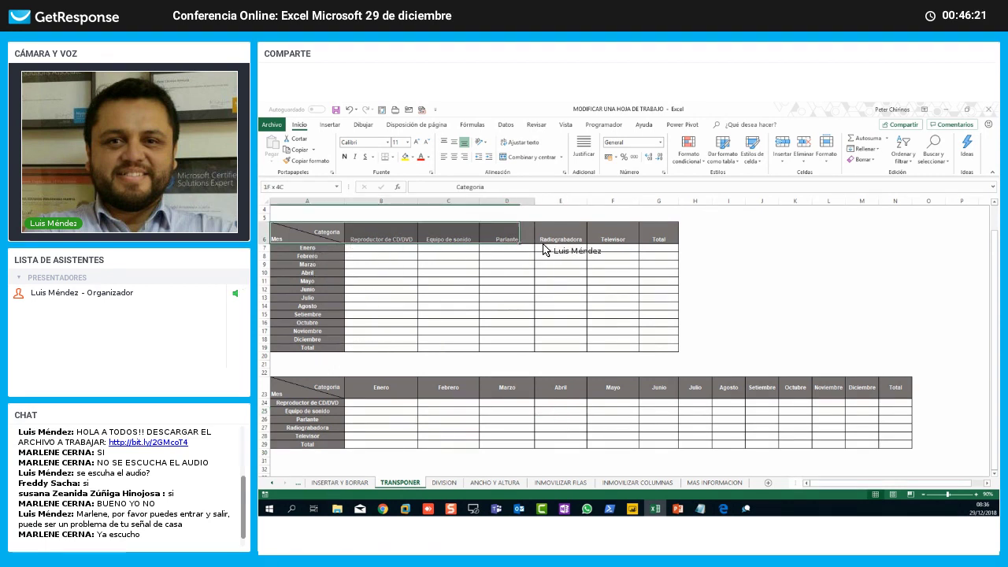
click(315, 273)
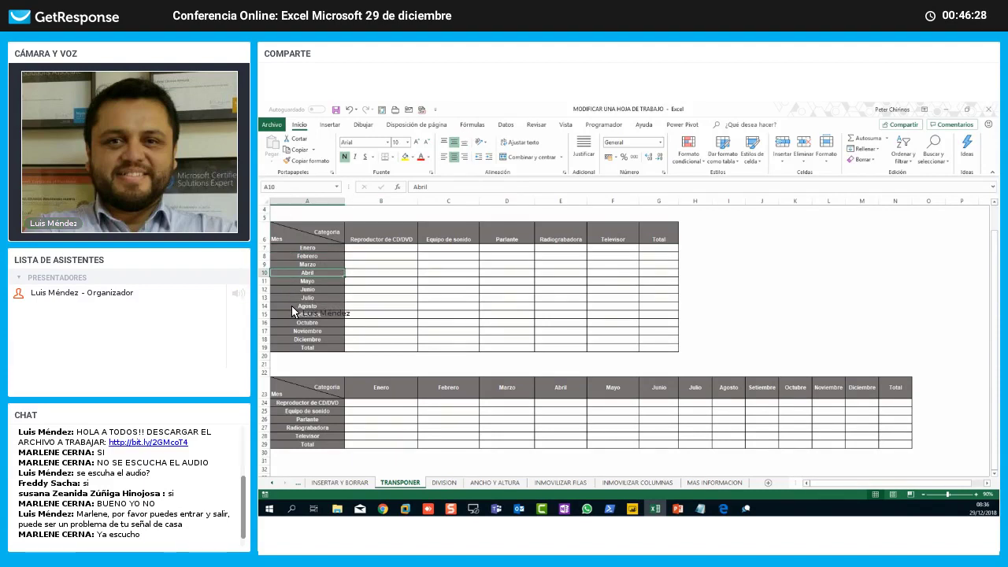
Step: Open the DIVISION sheet and go to the first empty Nombre and Apellidos cells, D8 and E8
click(444, 483)
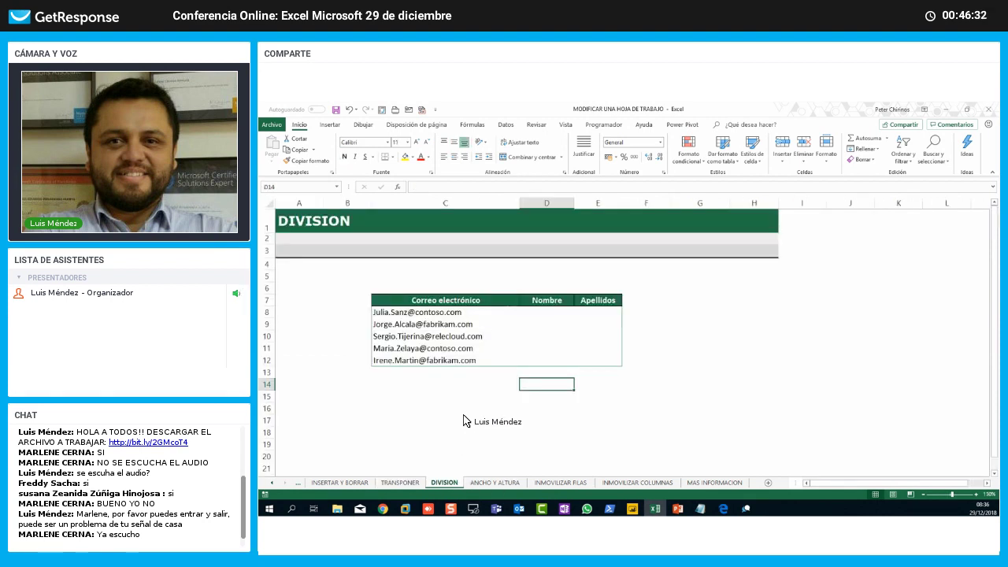
click(463, 421)
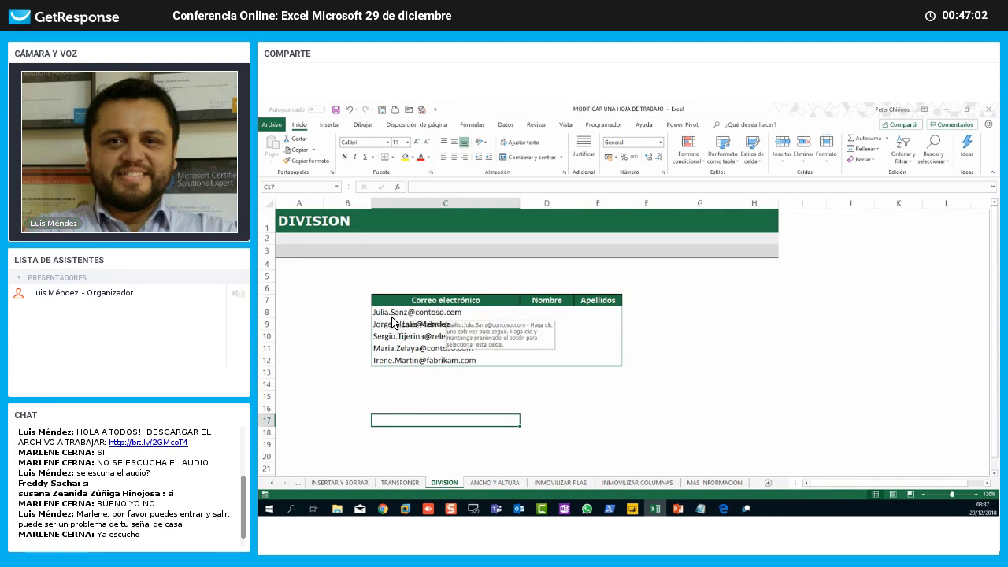
click(543, 313)
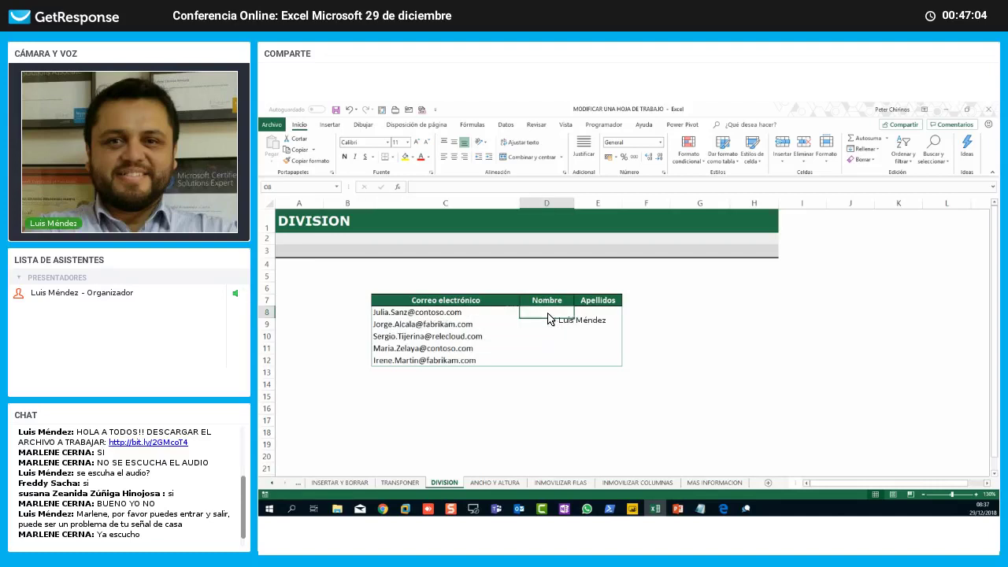
key(Tab)
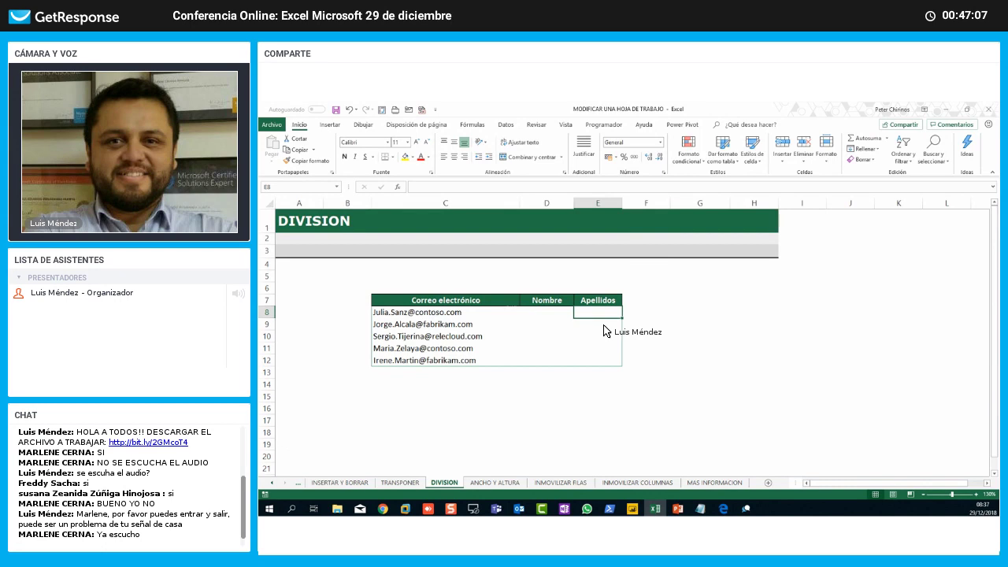
click(602, 325)
click(556, 336)
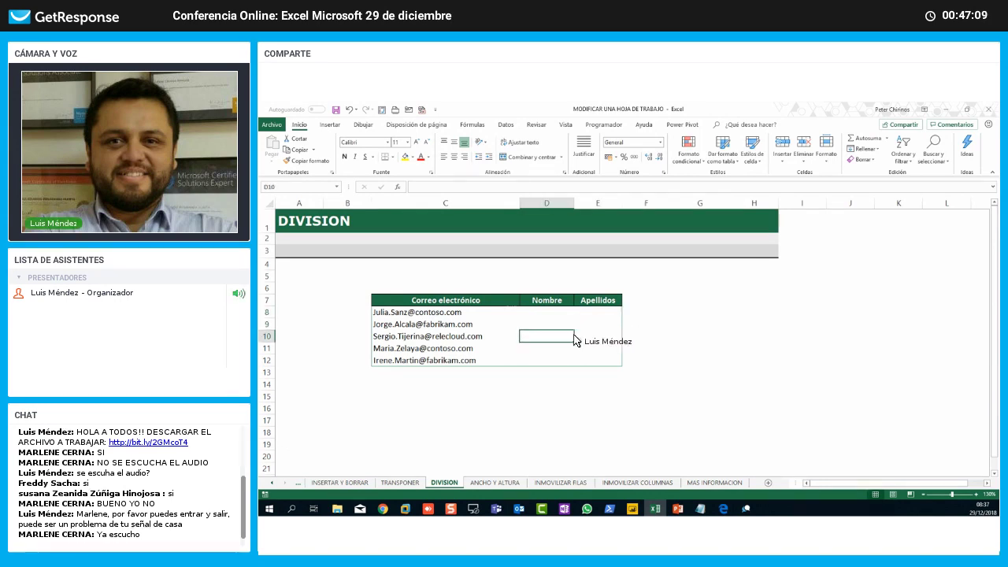
click(610, 338)
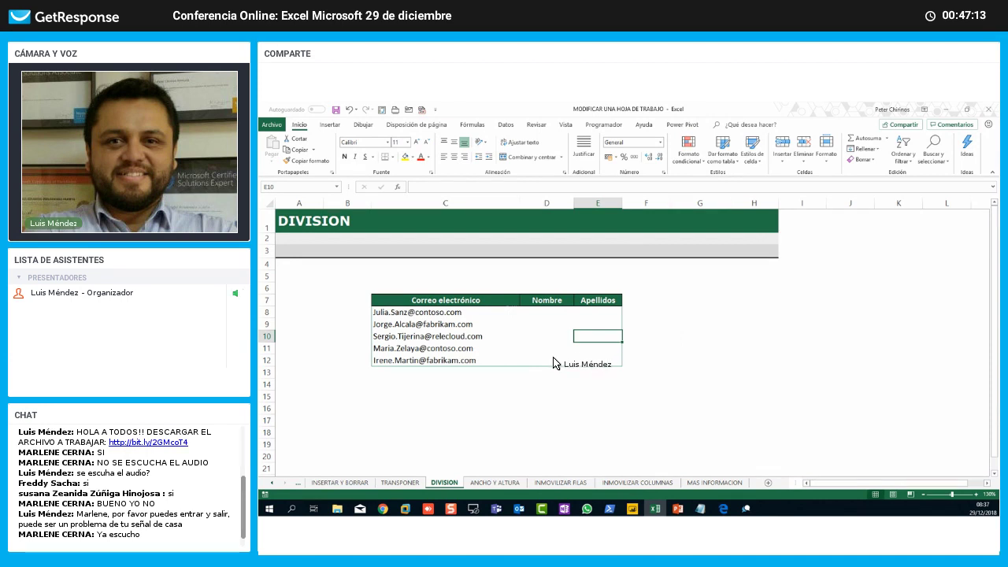
click(596, 362)
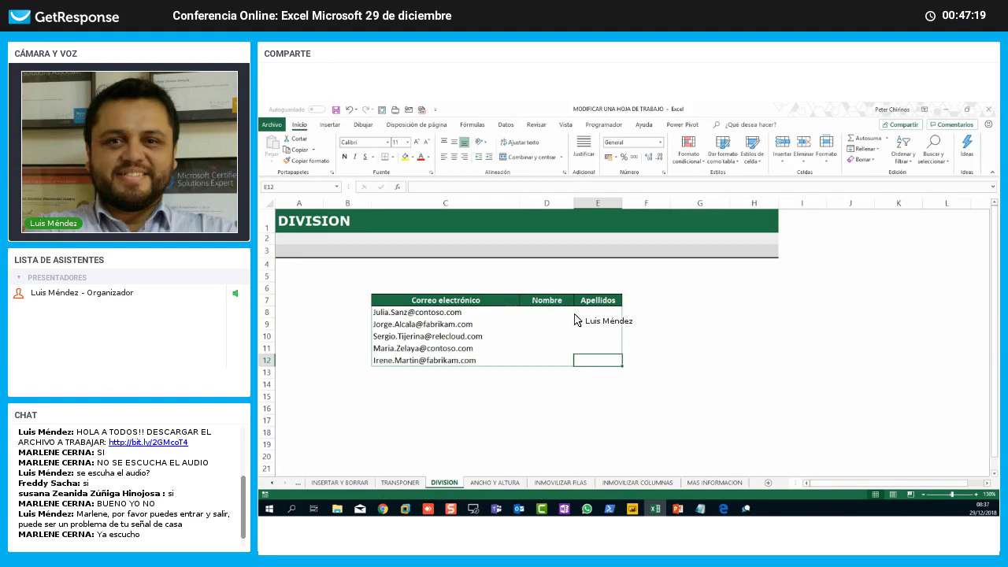
click(591, 316)
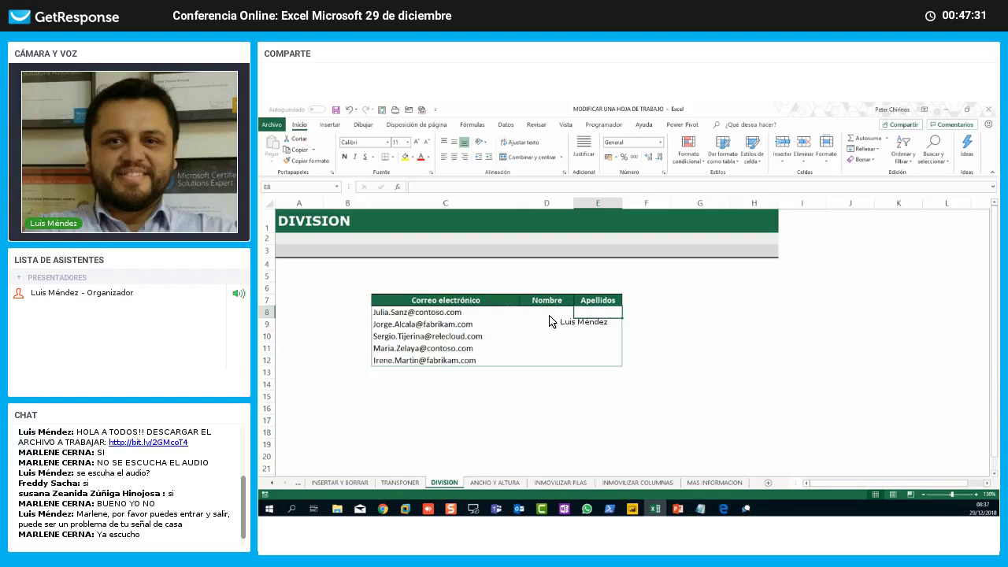
Step: Enter the first names from the first two e-mail addresses in D8 and D9, accepting Flash Fill for the remaining Nombre cells
click(549, 317)
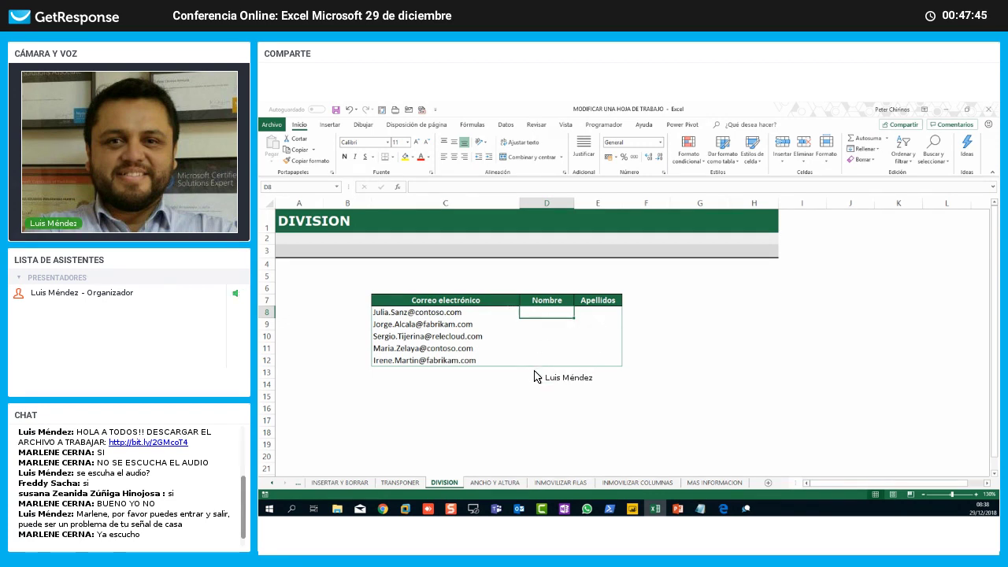
text(Julia)
key(Return)
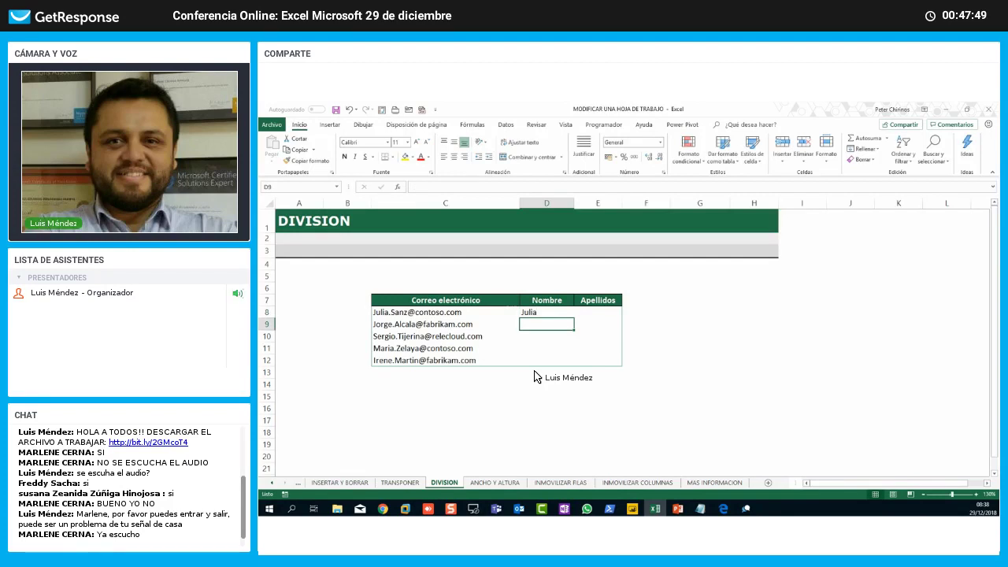
text(Jorge)
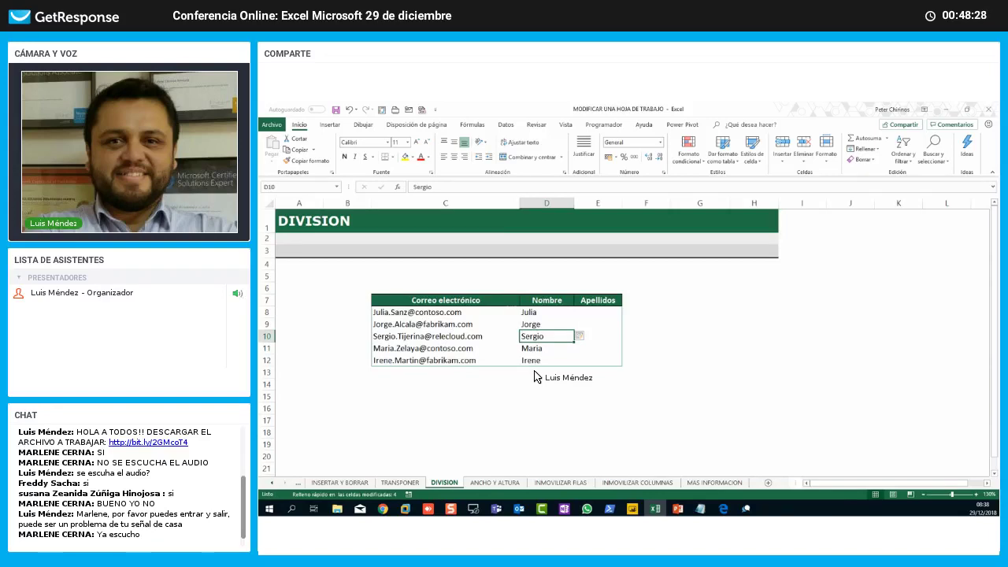
Step: Enter the surnames from the first two e-mail addresses in E8 and E9, accepting Flash Fill for the remaining Apellidos cells
key(Up)
key(Up)
key(Right)
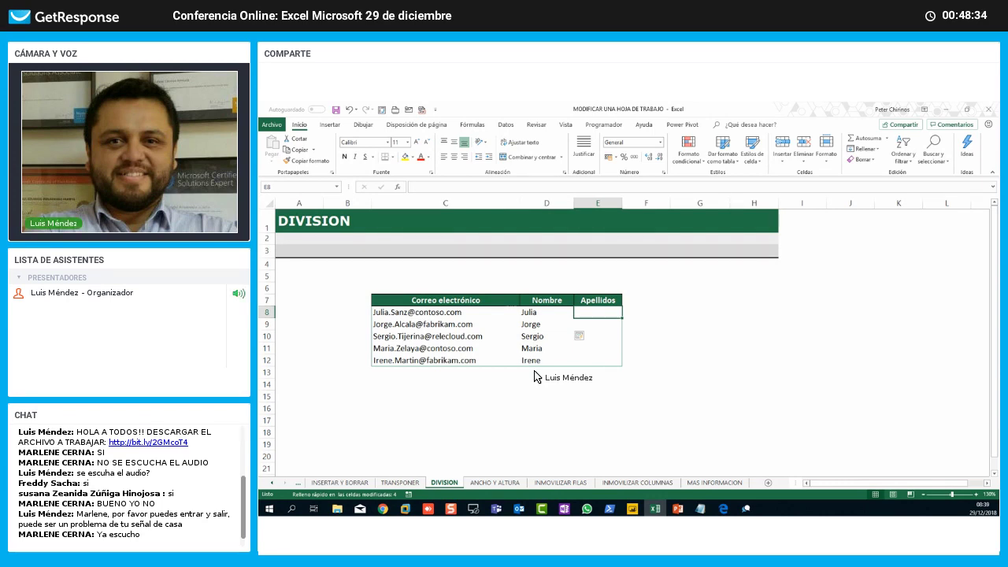
text(Sanz)
key(Return)
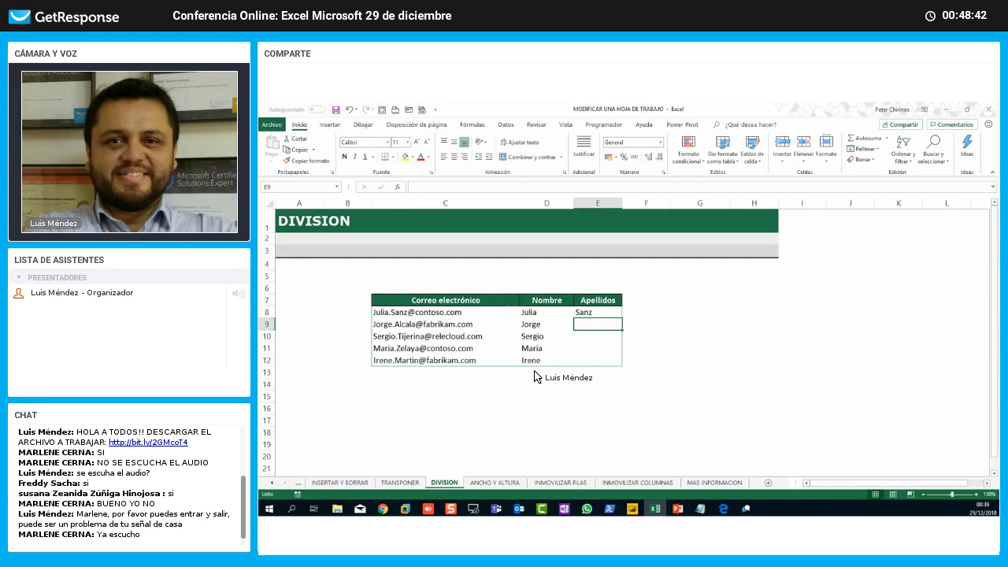
text(Alcala)
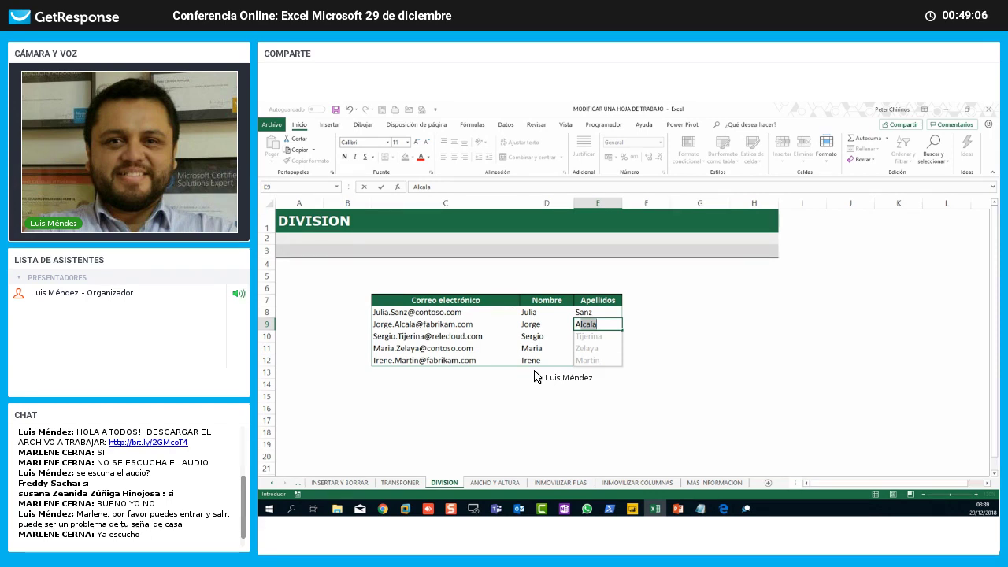
key(Return)
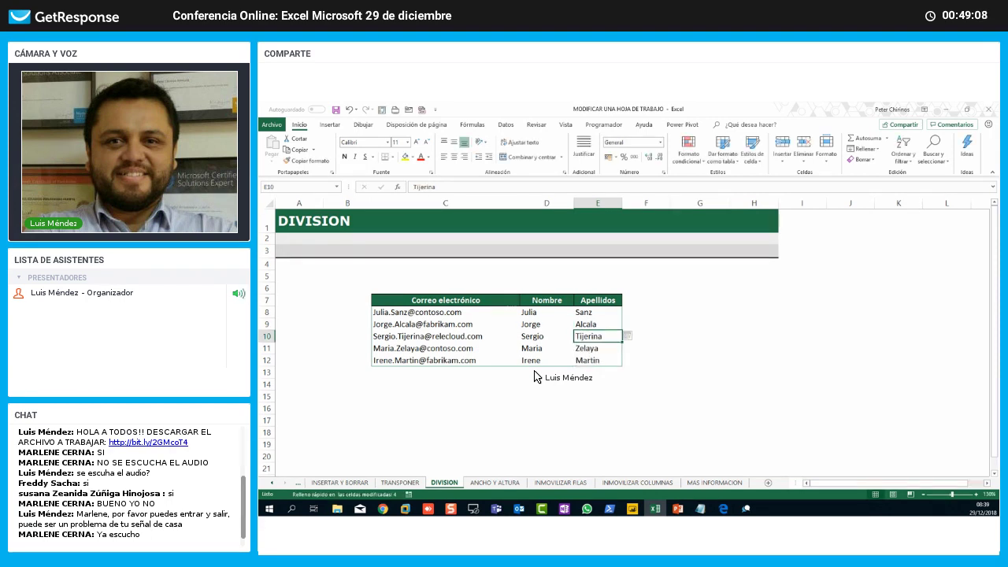
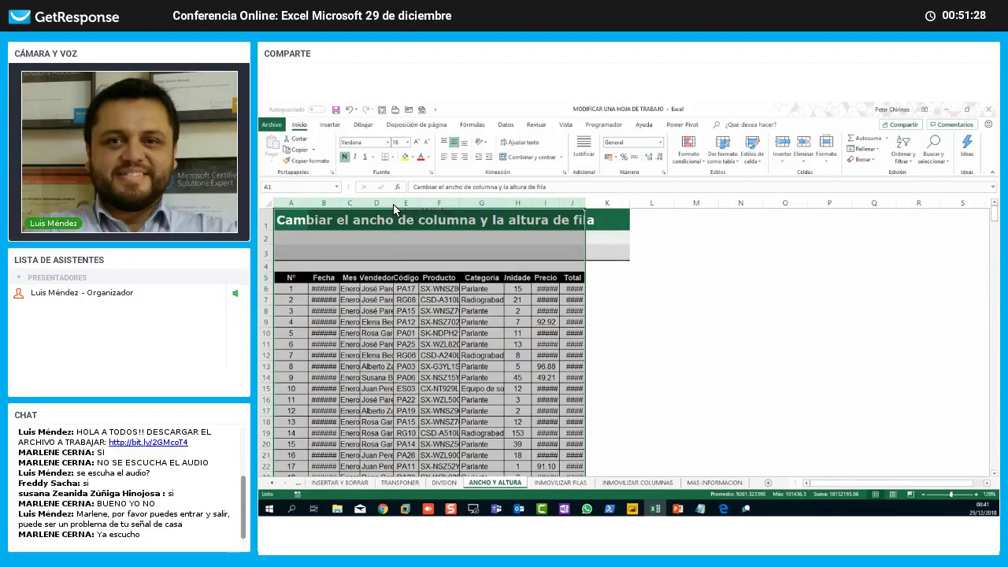
Step: Delete the sheet title in A1 of ANCHO Y ALTURA and autofit columns A:J to their contents
double_click(394, 204)
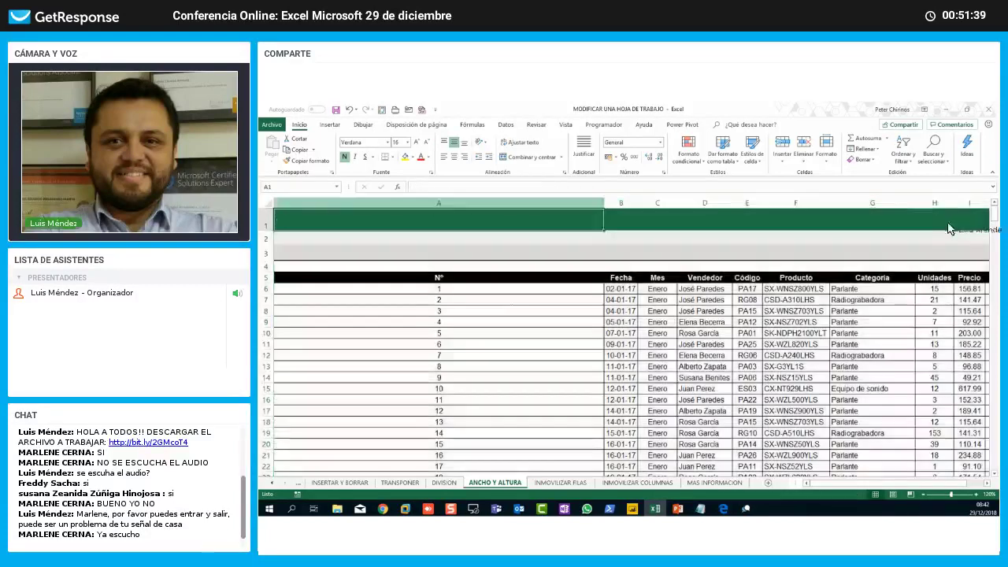
click(471, 220)
key(Delete)
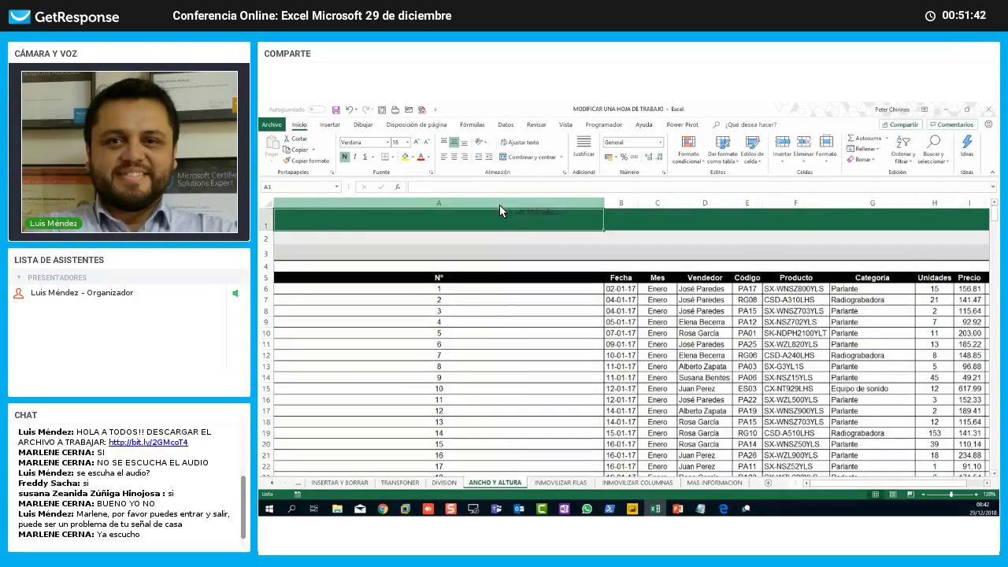
drag(497, 203, 678, 203)
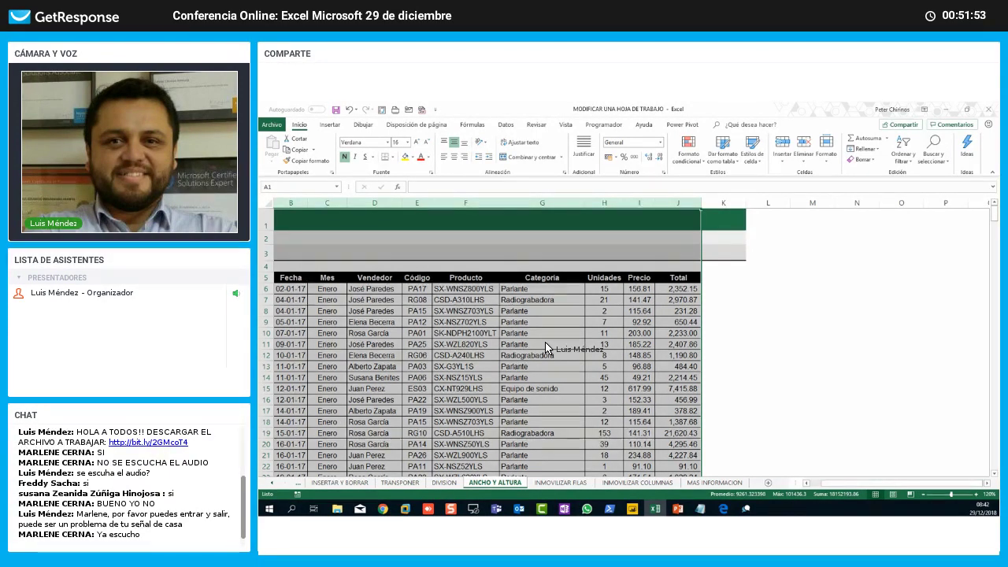
click(418, 377)
scroll(430, 343, down, 10)
scroll(412, 341, up, 10)
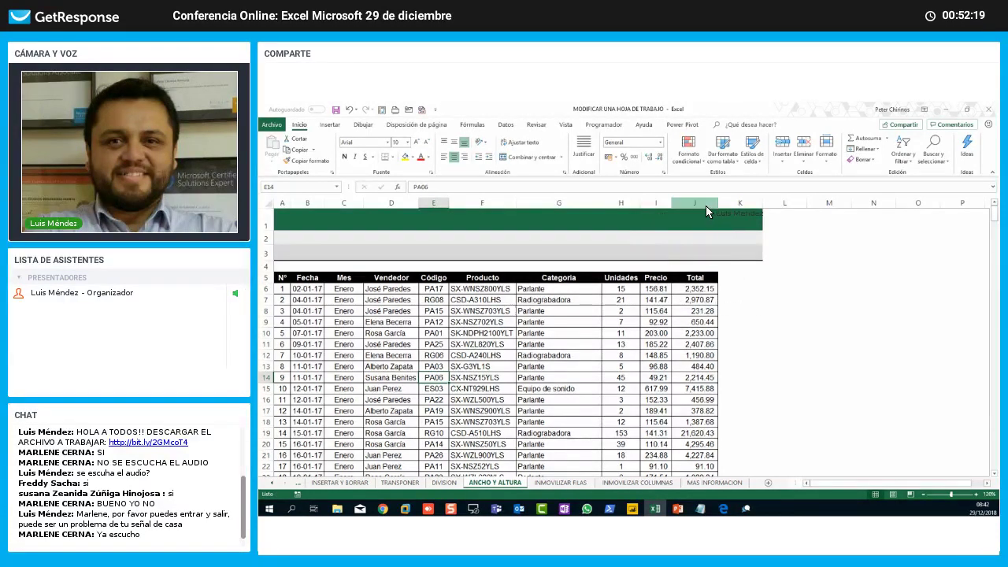
Step: Check the current width of the Total column J
drag(716, 206, 715, 206)
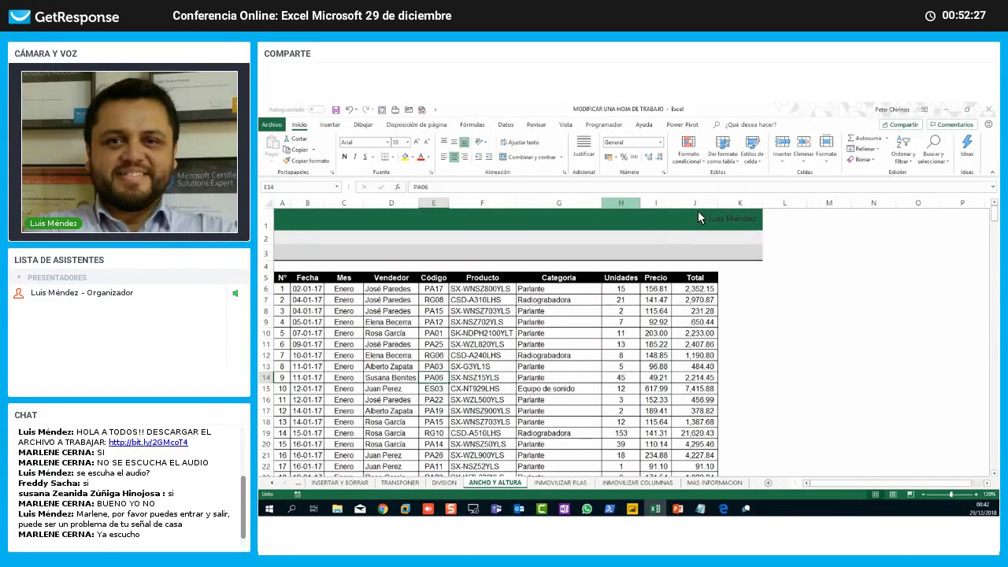
click(693, 203)
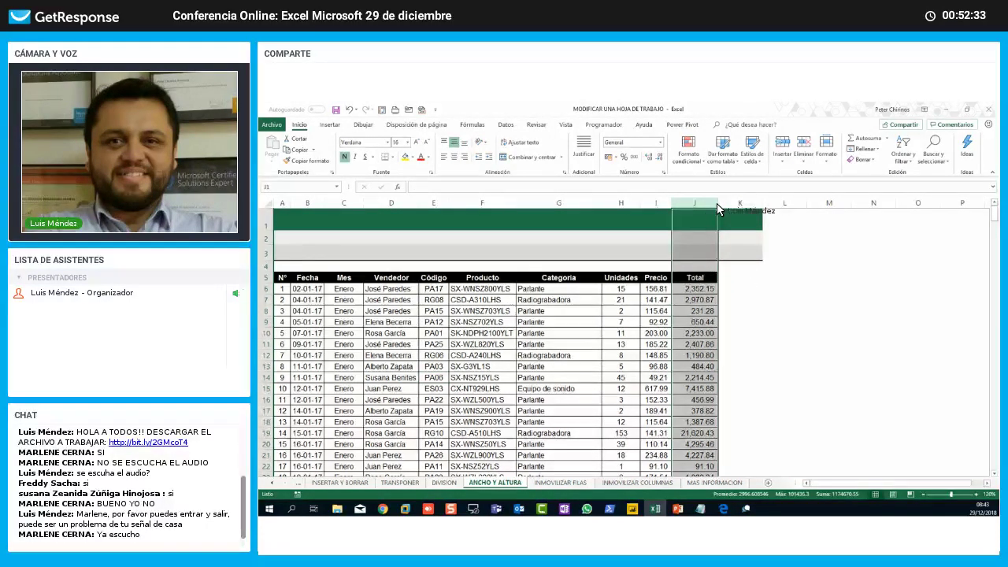
click(703, 300)
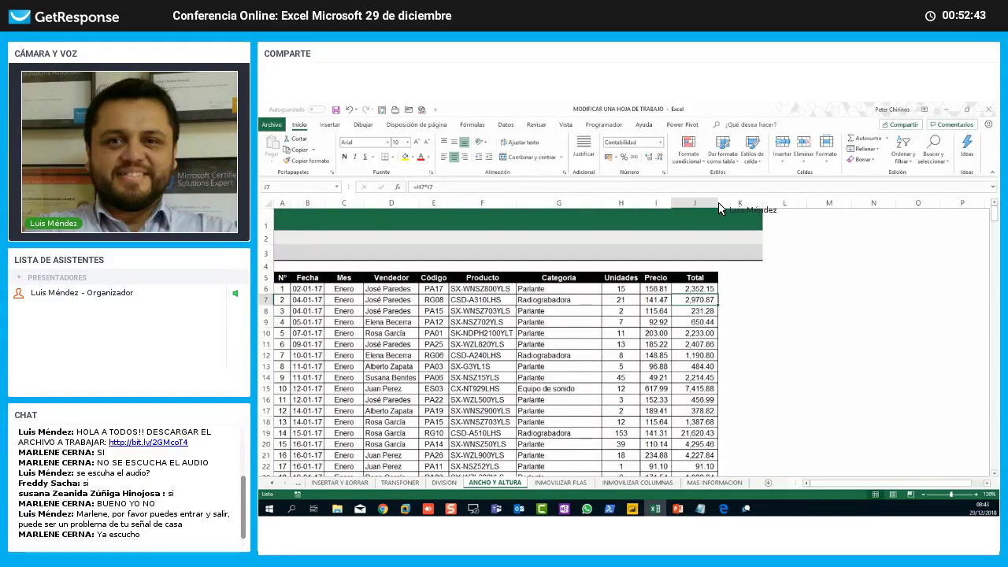
drag(718, 202, 718, 203)
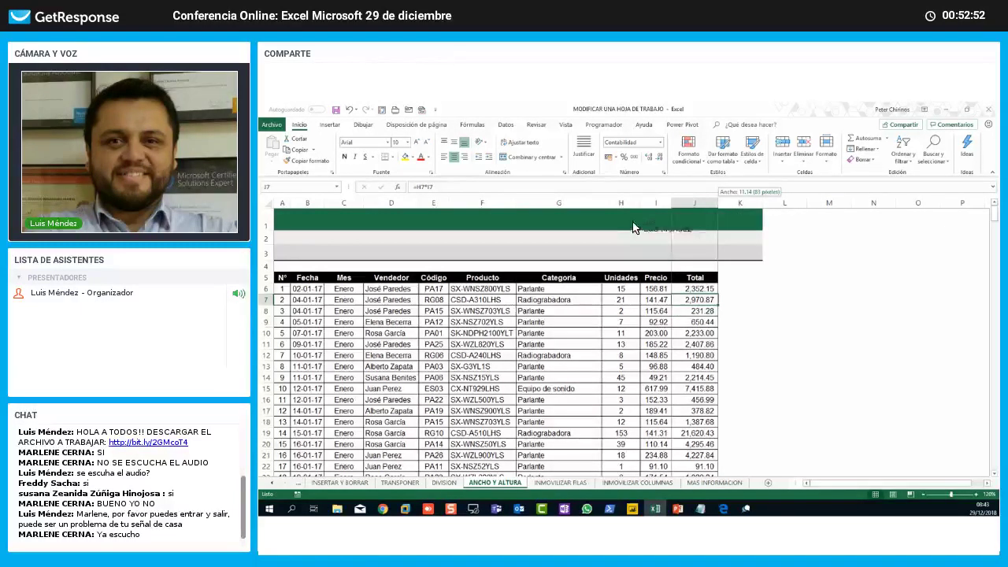
Step: Select the Unidades, Precio and Total columns, H:J
drag(627, 206, 677, 206)
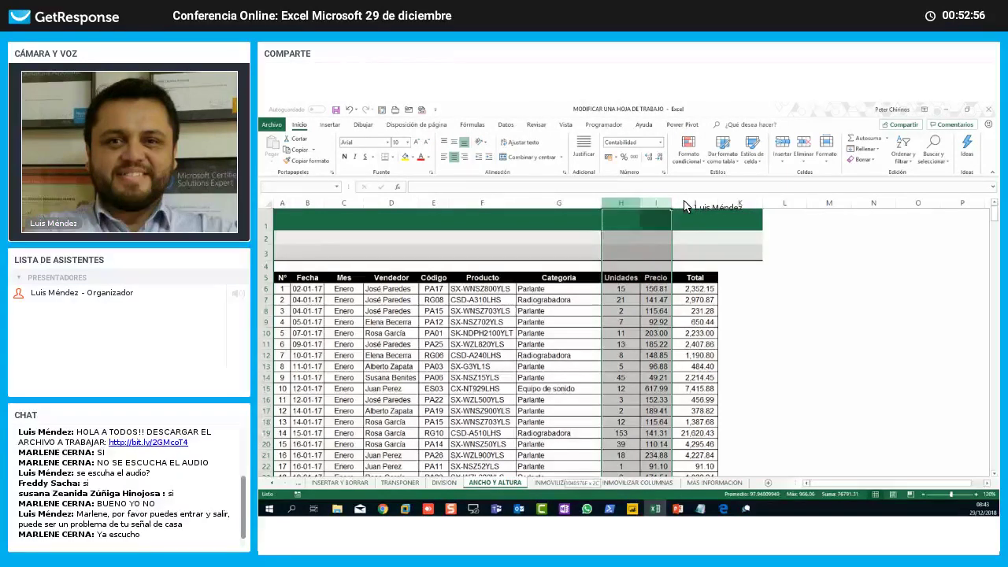
drag(684, 202, 684, 203)
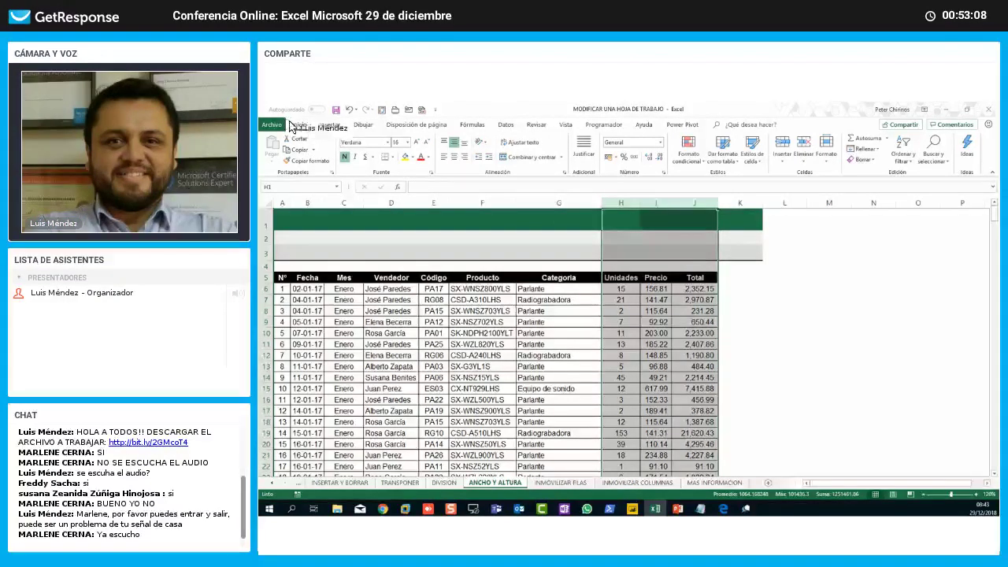
key(ctrl+1)
drag(313, 133, 365, 166)
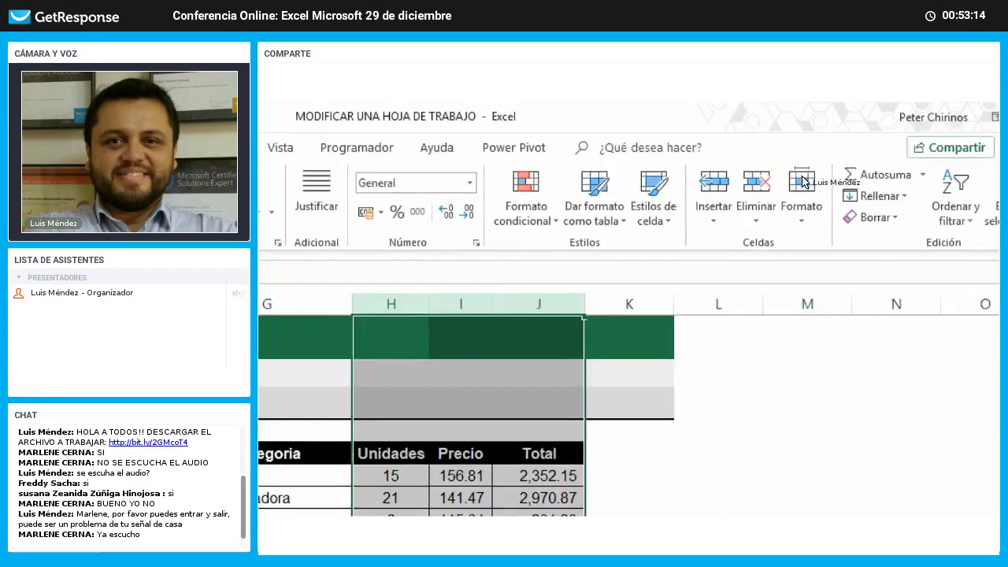
drag(703, 232, 746, 262)
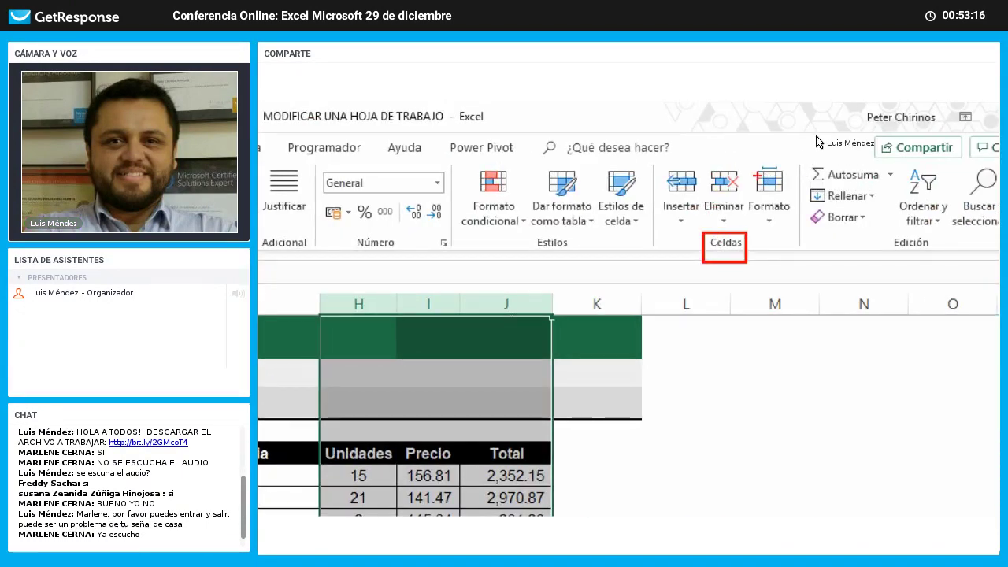
drag(748, 161, 793, 231)
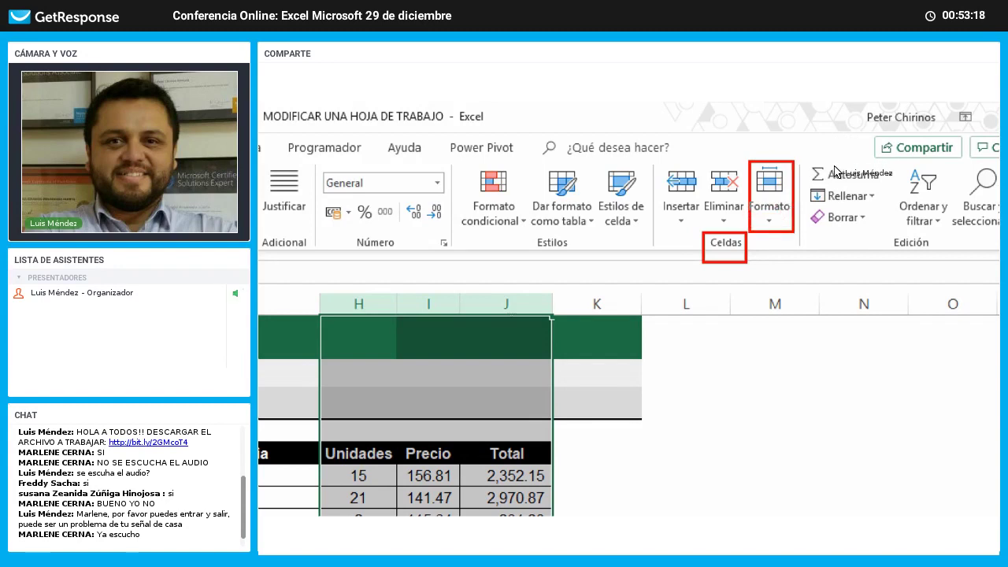
drag(795, 324, 780, 230)
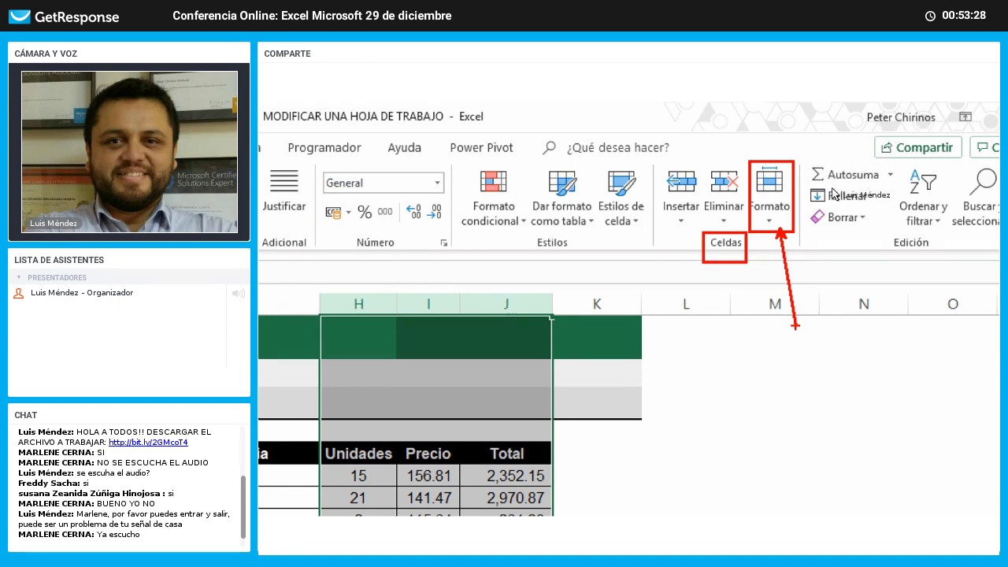
key(Escape)
Step: Open the Ancho de columna setting for the selected columns H:J and move its dialog up
click(826, 160)
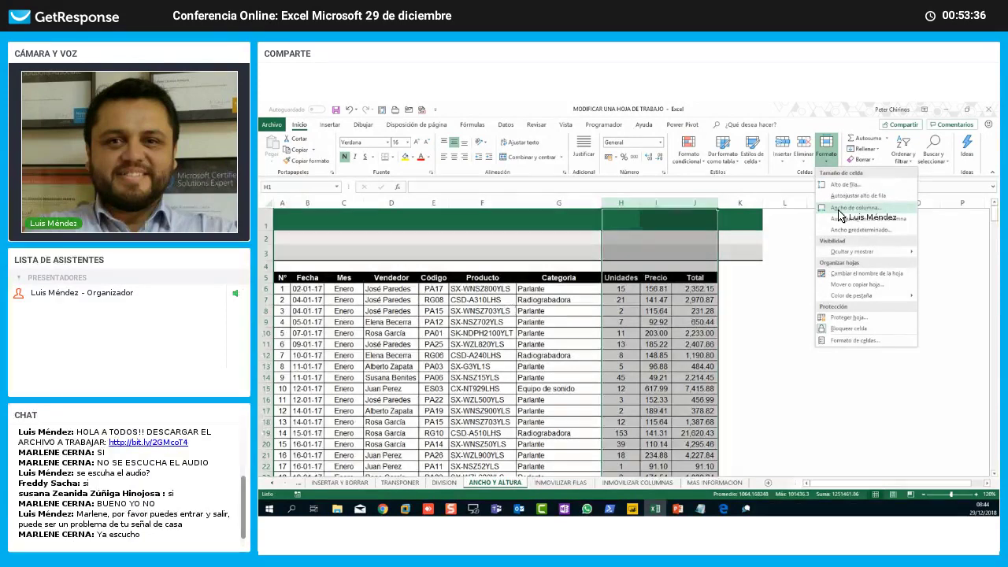
click(840, 209)
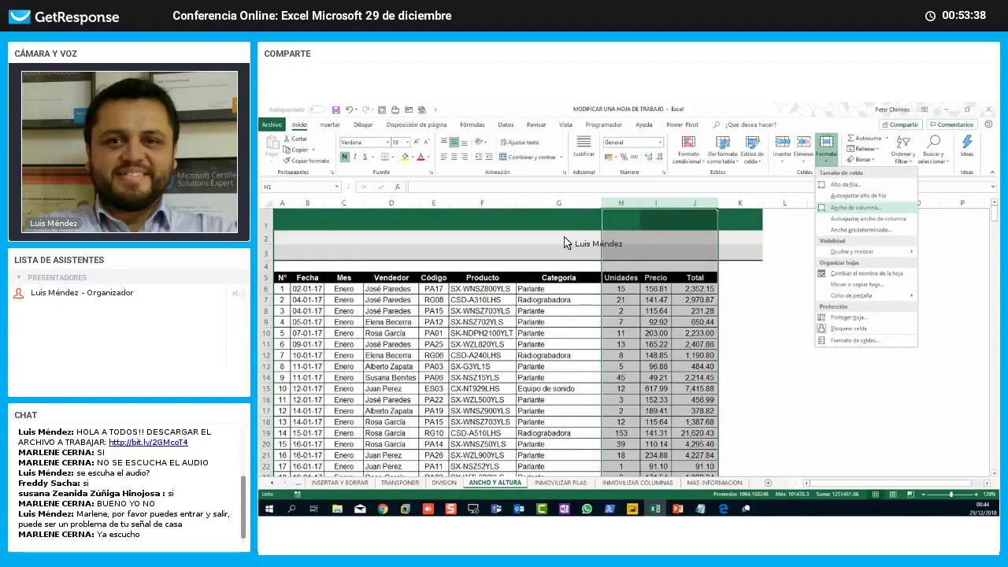
drag(555, 213, 551, 203)
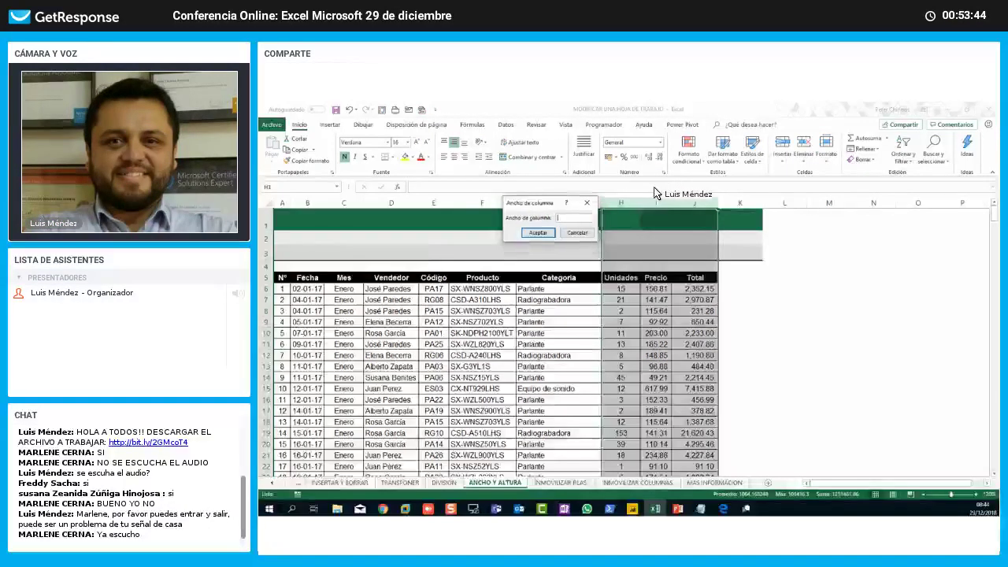
key(ctrl+1)
mouse_move(615, 147)
mouse_down()
mouse_move(704, 148)
mouse_move(699, 172)
mouse_up()
click(699, 177)
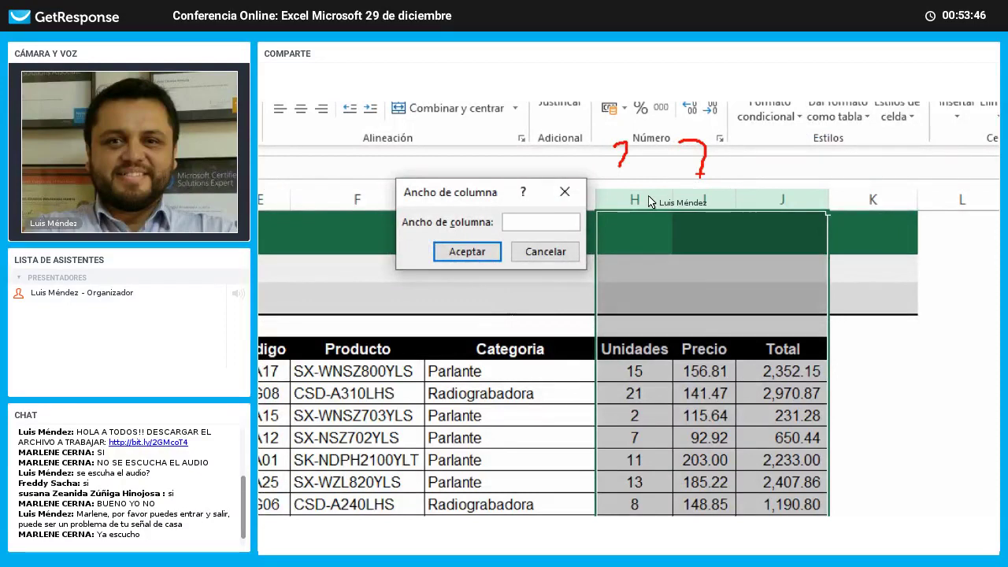
drag(769, 140, 773, 164)
click(772, 174)
click(707, 186)
click(632, 181)
drag(556, 225, 639, 211)
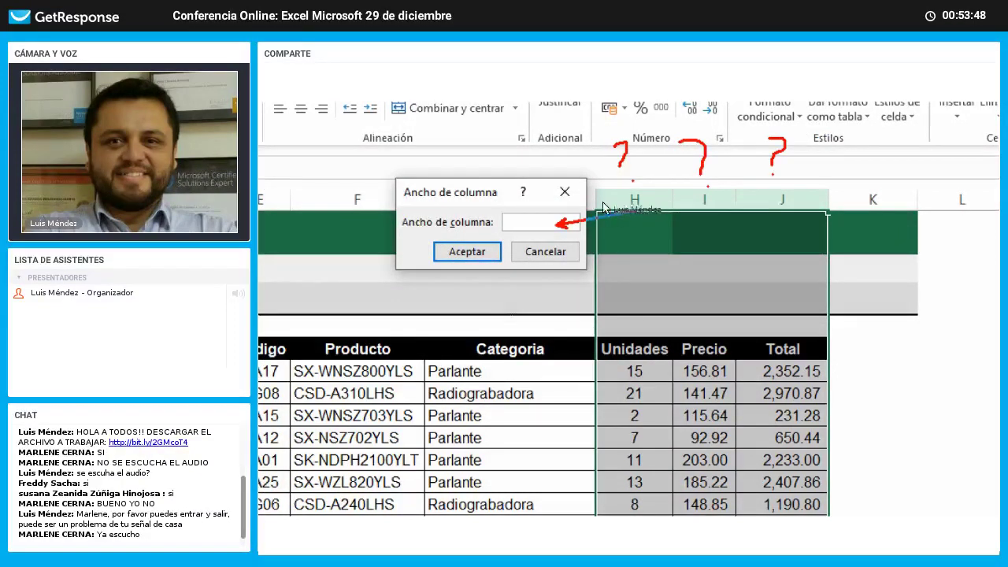
drag(591, 186, 833, 214)
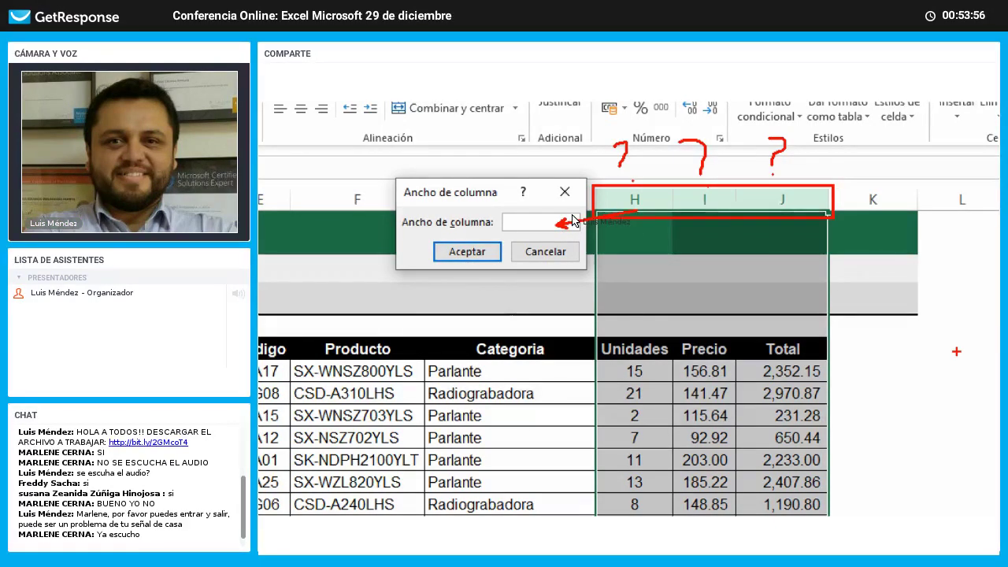
key(Escape)
Step: Set the width of columns H:J to 15 and deselect them by moving to H3
text(15)
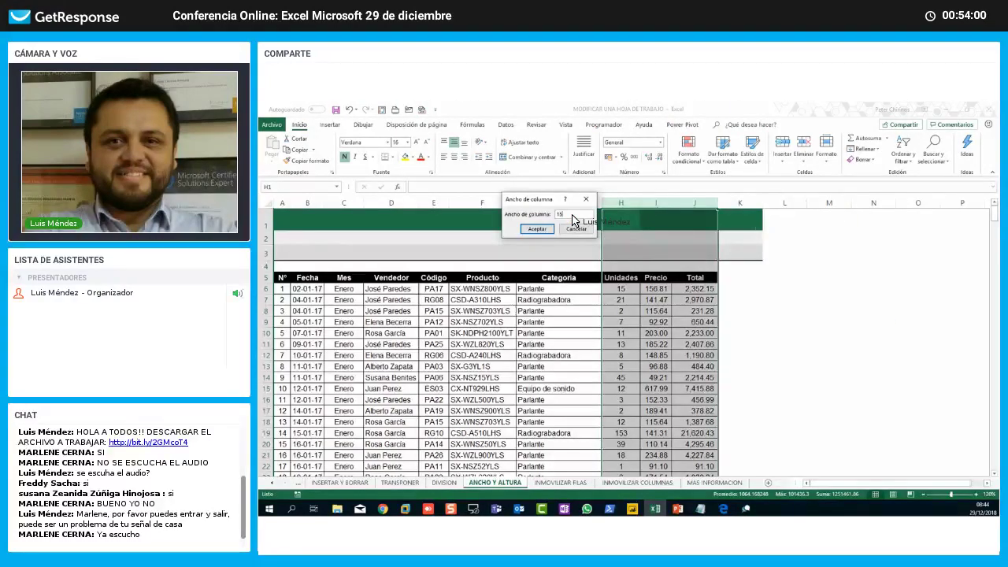
key(Return)
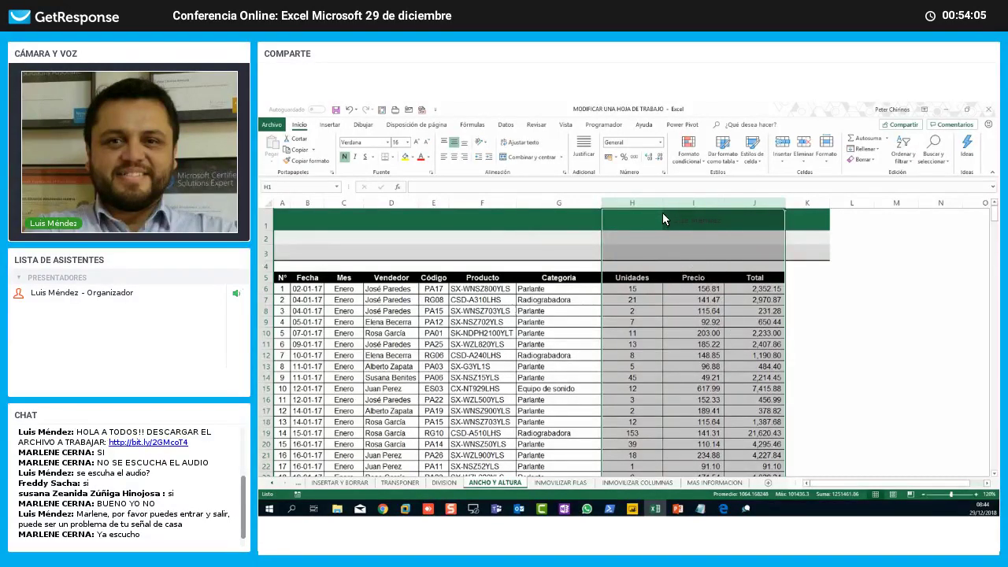
key(Down)
key(Down)
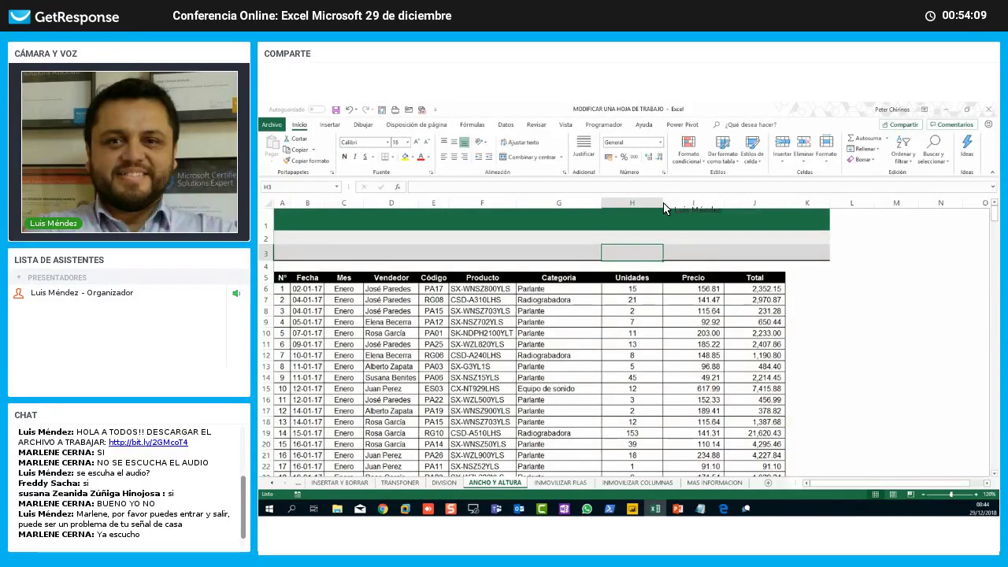
Step: Check the current widths of the Unidades and Precio columns, H and I
drag(662, 202, 663, 318)
click(657, 322)
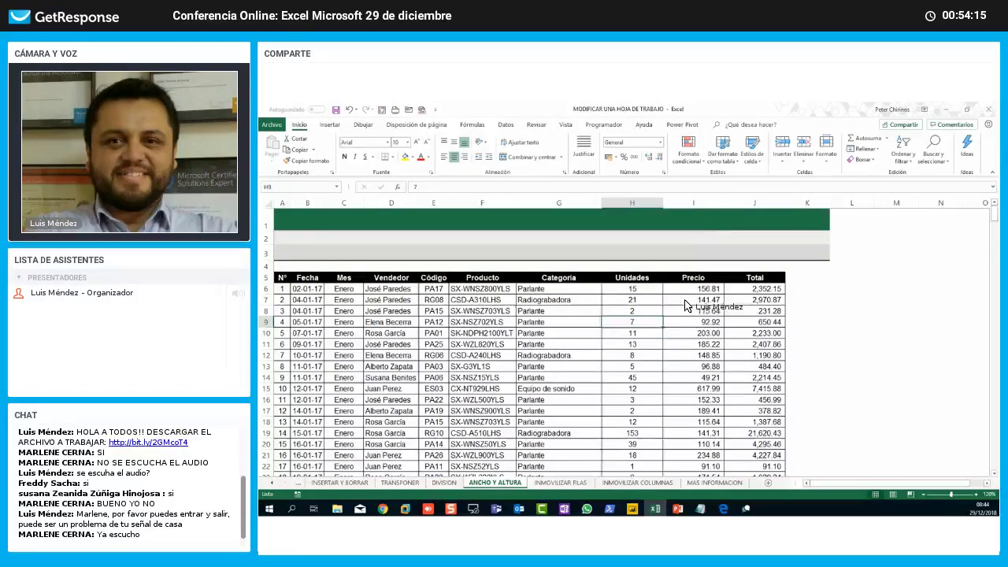
drag(630, 203, 685, 203)
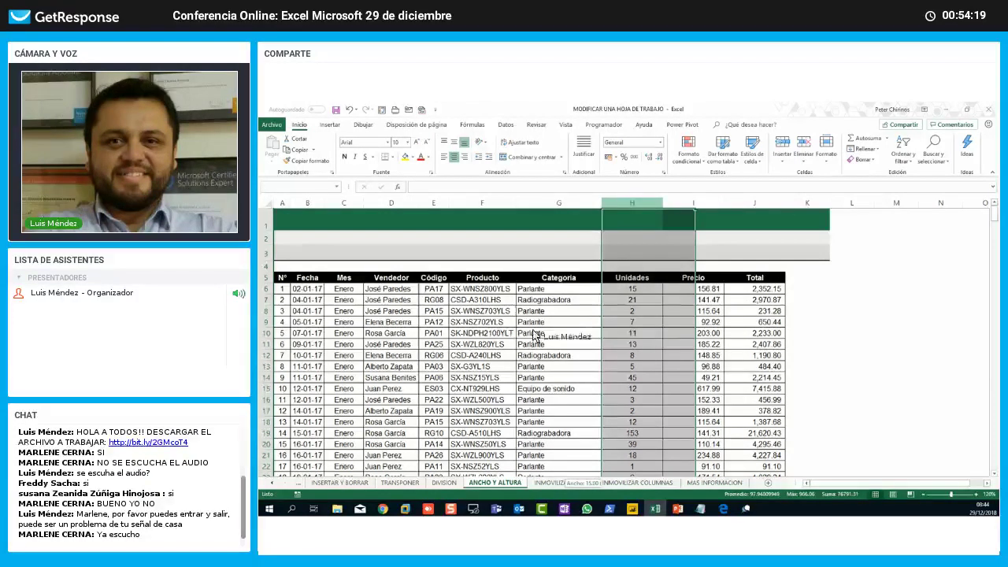
click(346, 325)
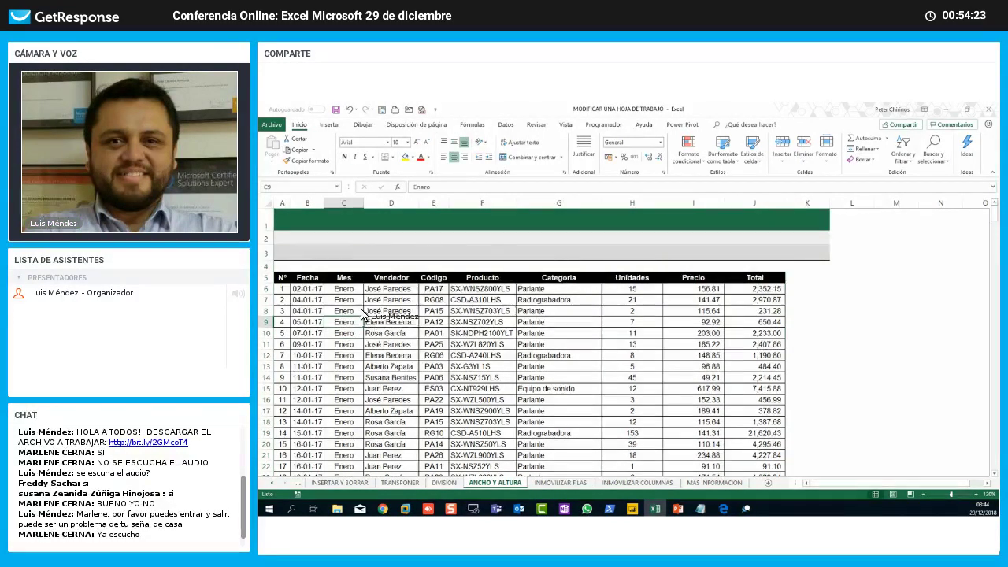
Step: Select the non-adjacent columns Fecha, Vendedor and Producto (B, D and F) and widen them together to one equal width
click(312, 205)
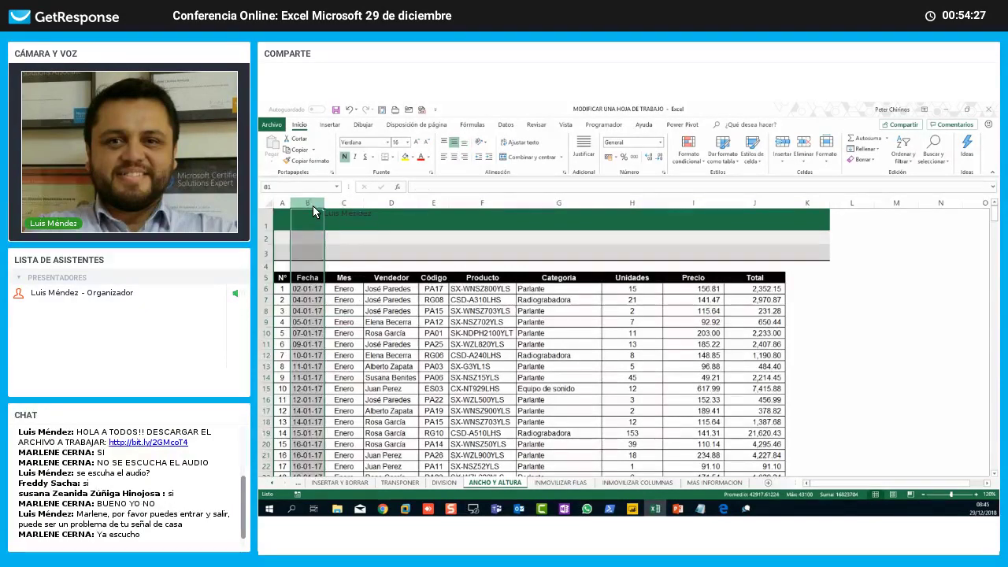
ctrl+click(392, 204)
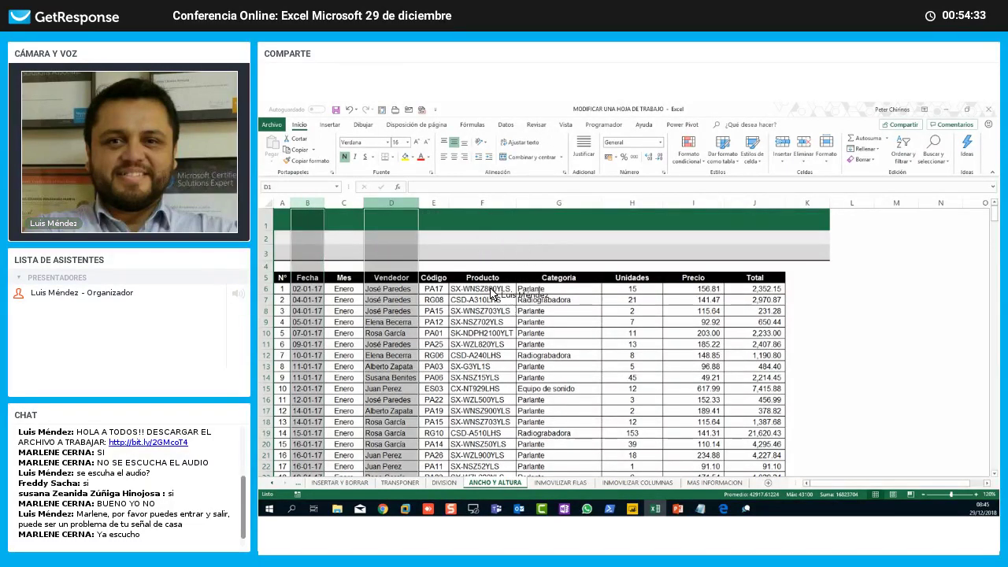
ctrl+click(483, 204)
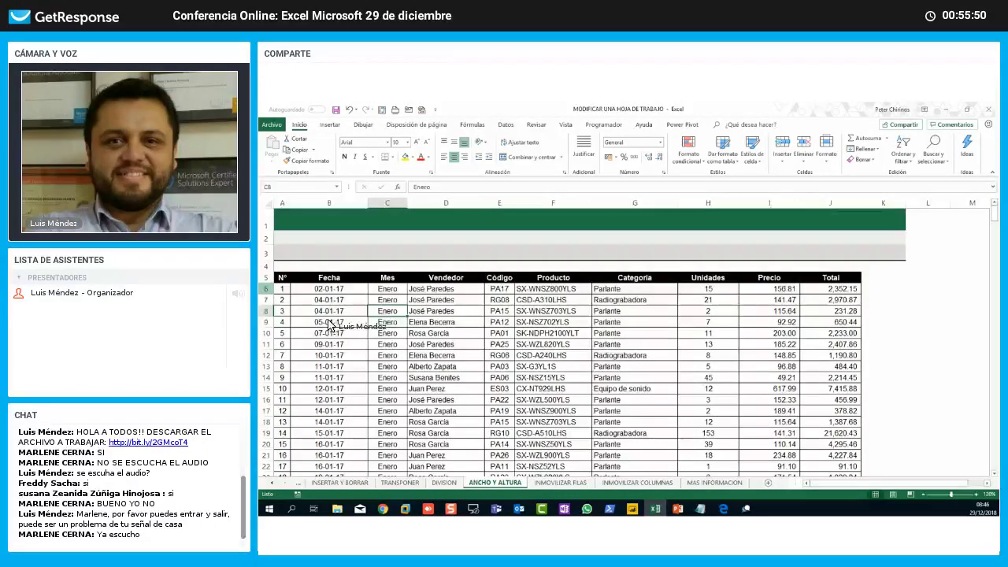
Step: Increase the height of row 7, and of rows 10, 12 and 14 together to one equal height
click(267, 299)
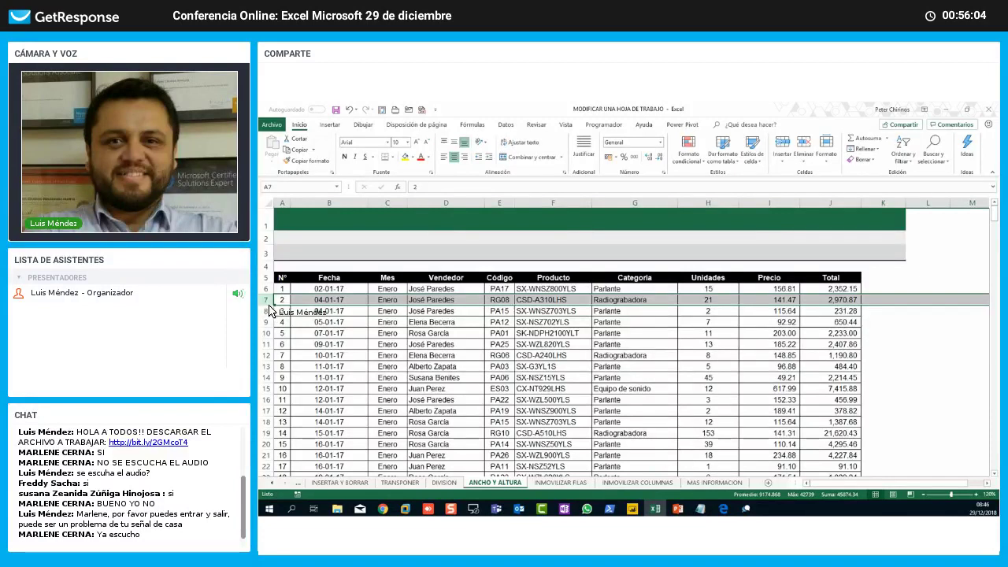
drag(267, 306, 269, 336)
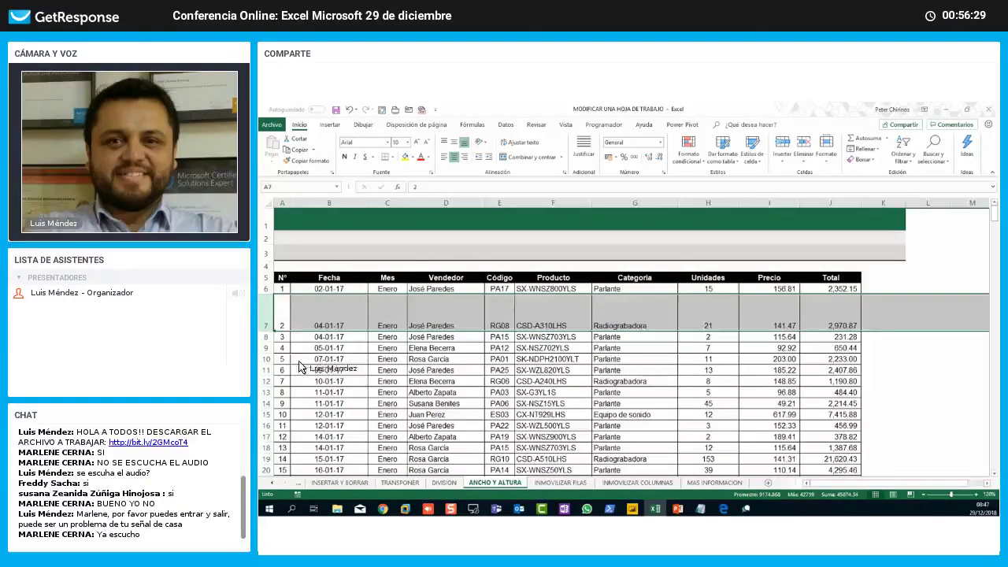
click(268, 358)
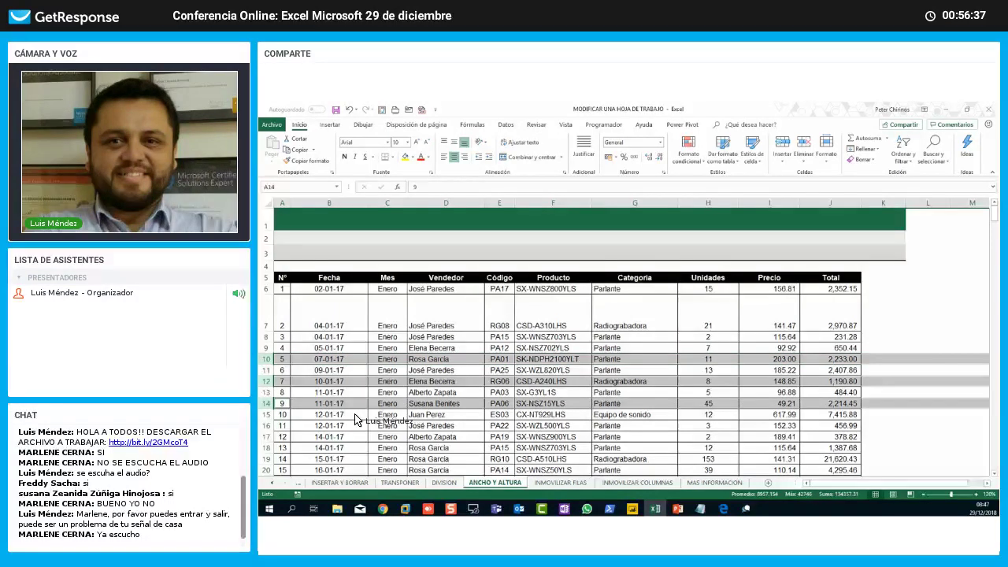
drag(271, 409, 272, 422)
drag(461, 394, 464, 389)
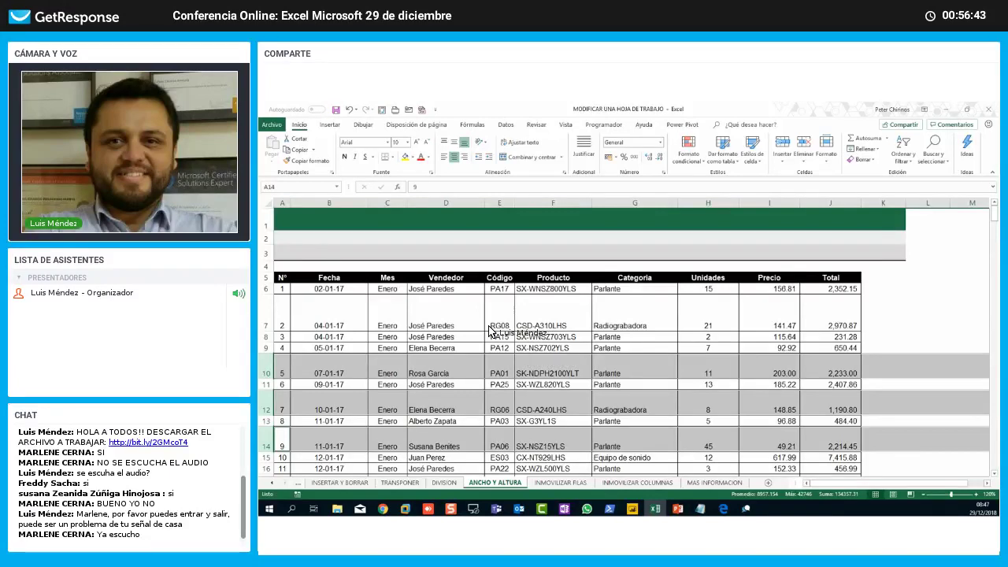
click(552, 347)
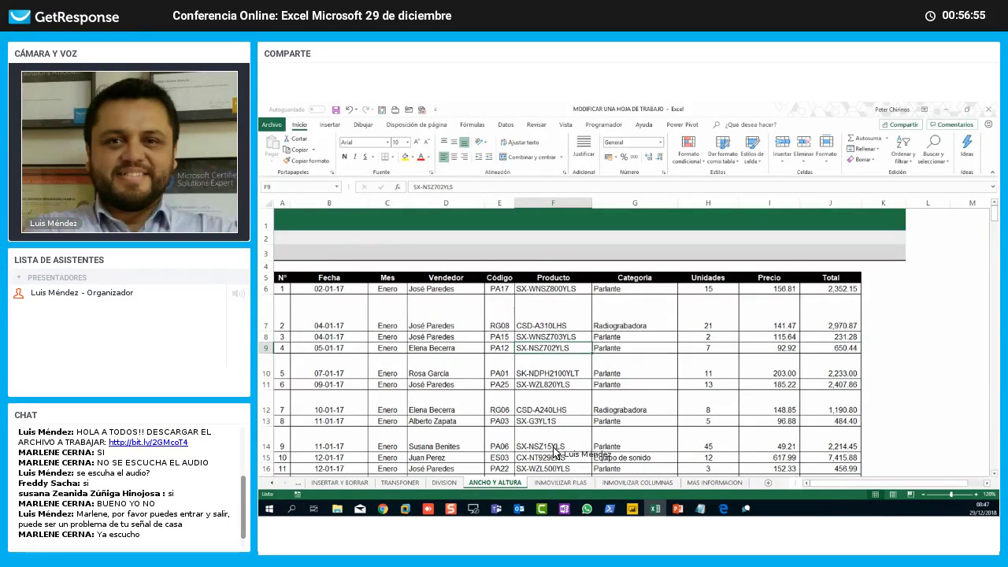
Step: Open the INMOVILIZAR FILAS sheet and examine the title and header rows 1 to 5 and the first data row 6
click(561, 483)
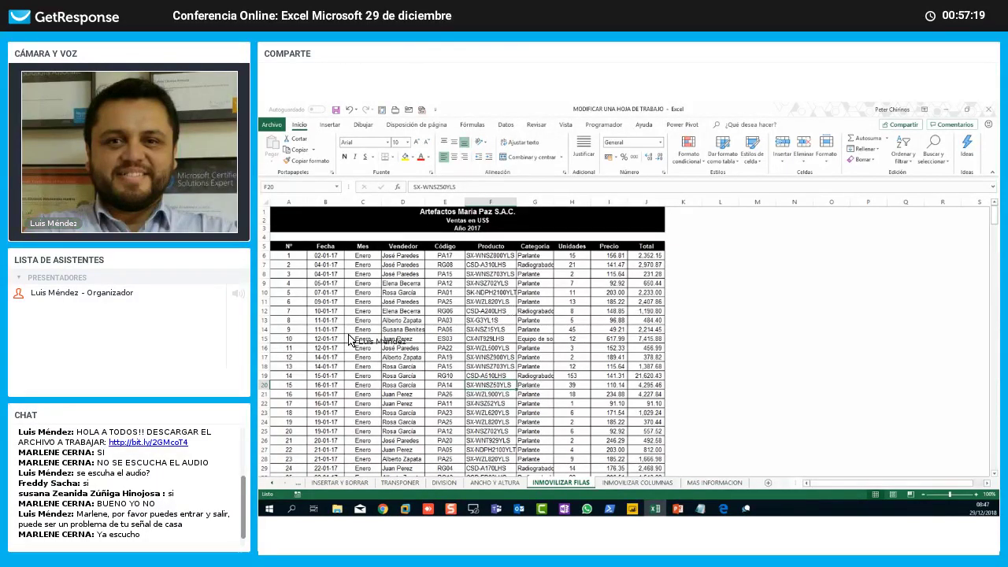
click(335, 303)
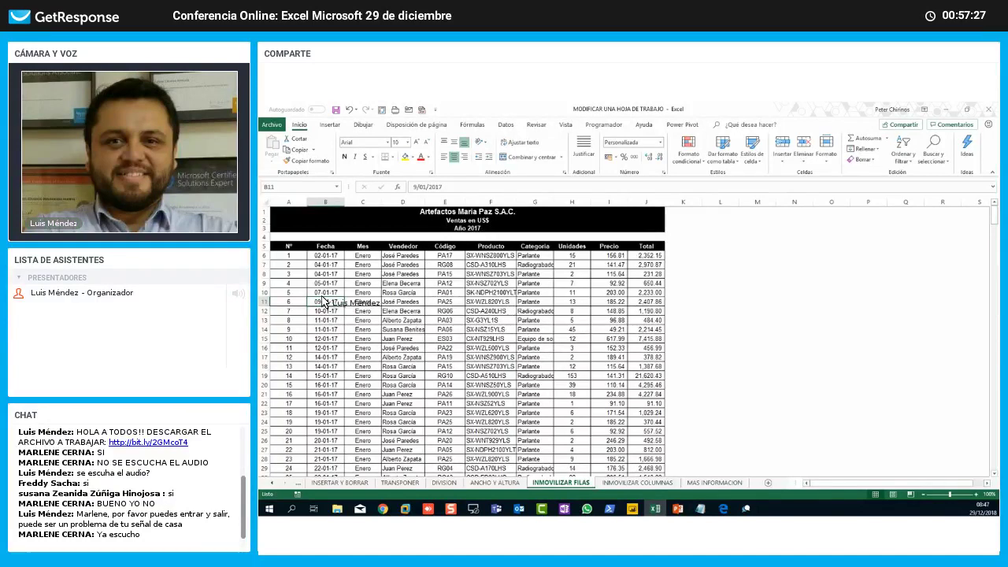
click(366, 331)
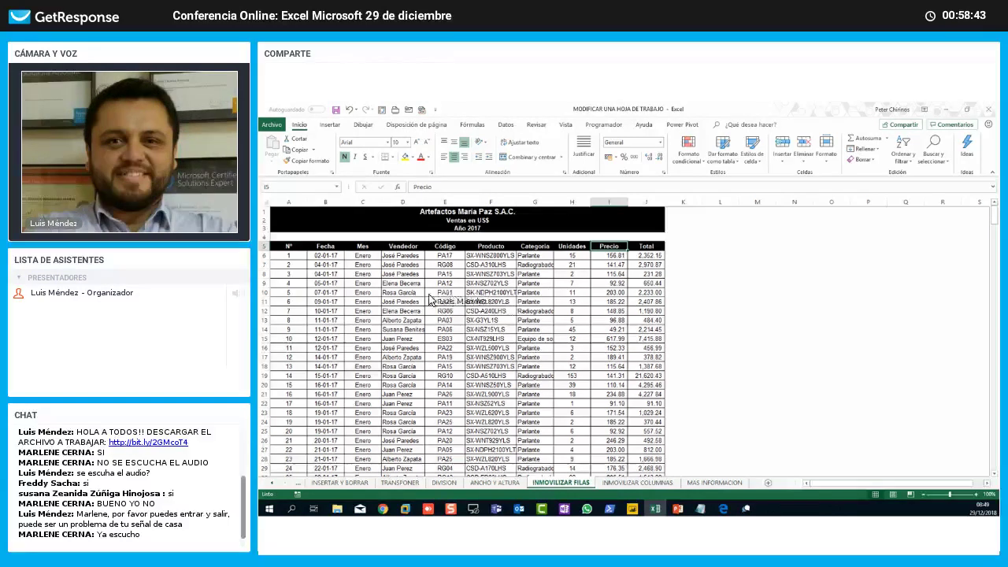
click(394, 295)
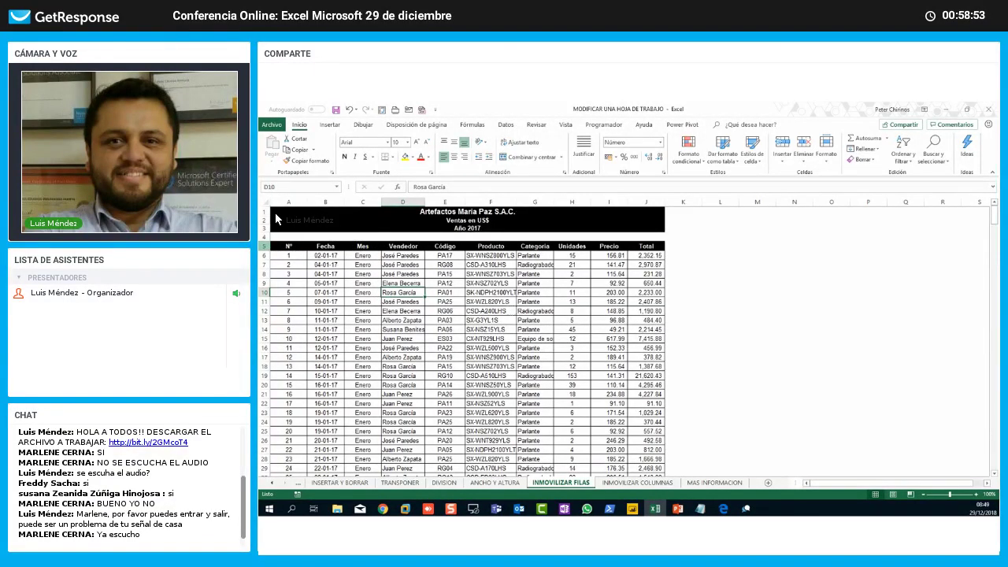
drag(268, 216, 267, 246)
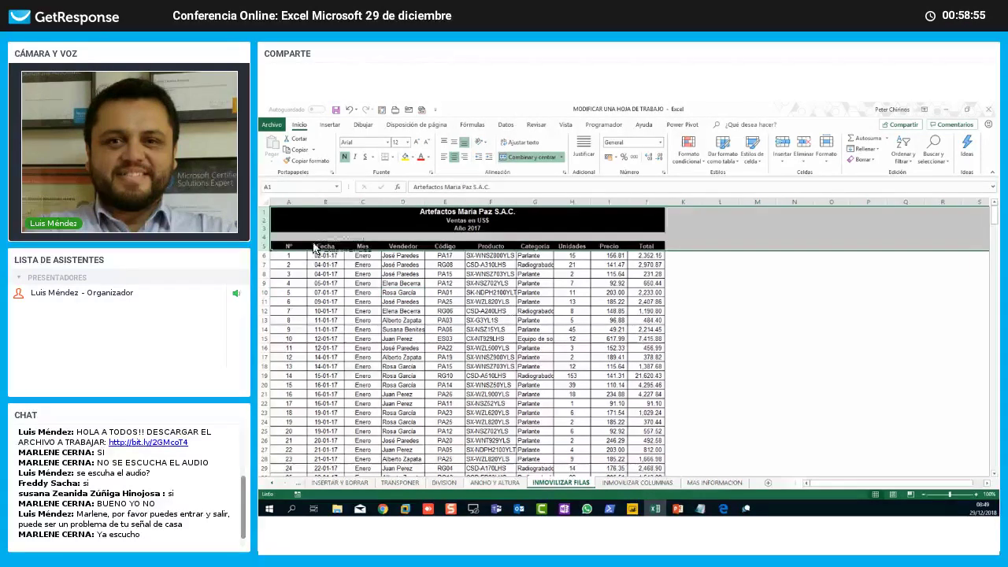
click(265, 255)
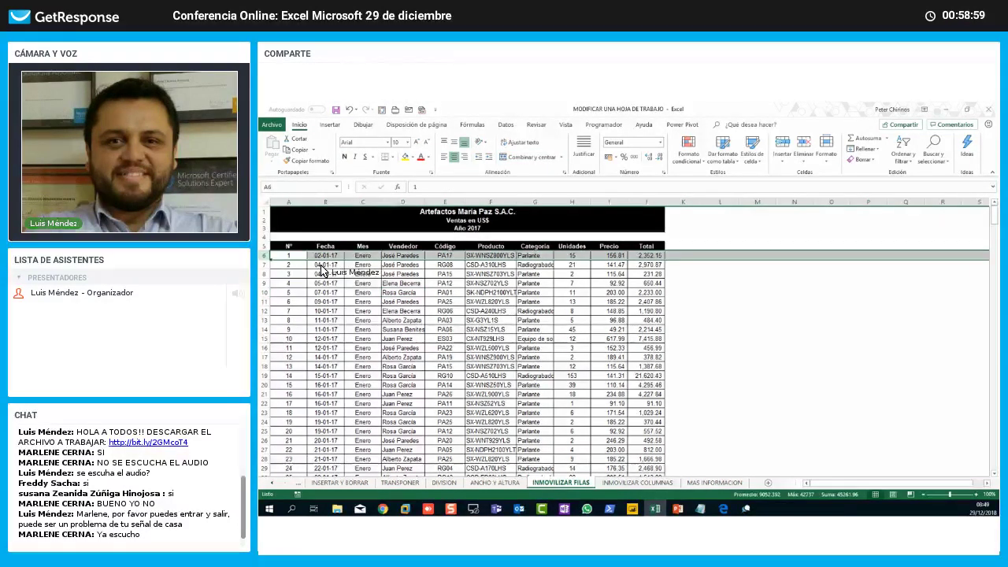
click(331, 293)
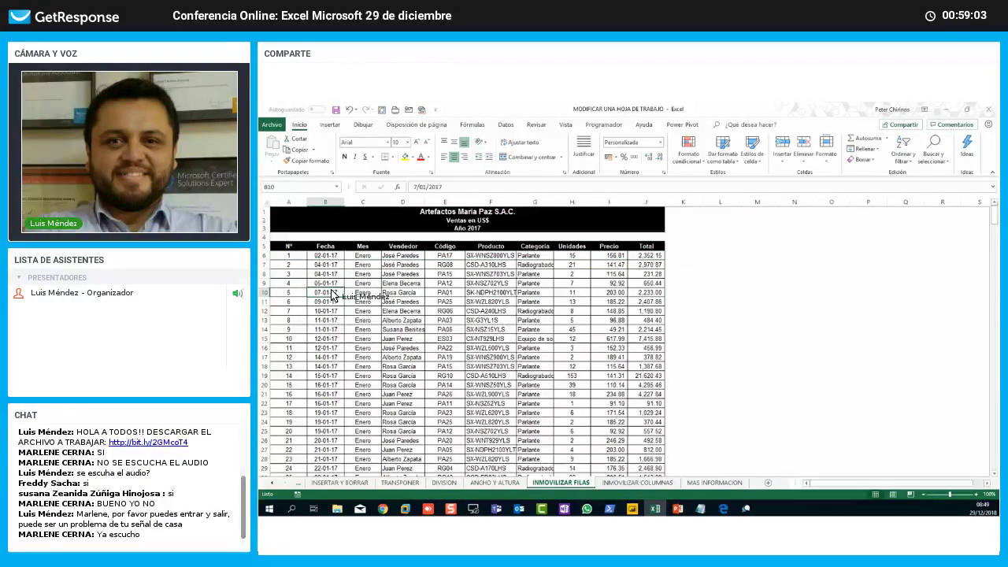
click(444, 329)
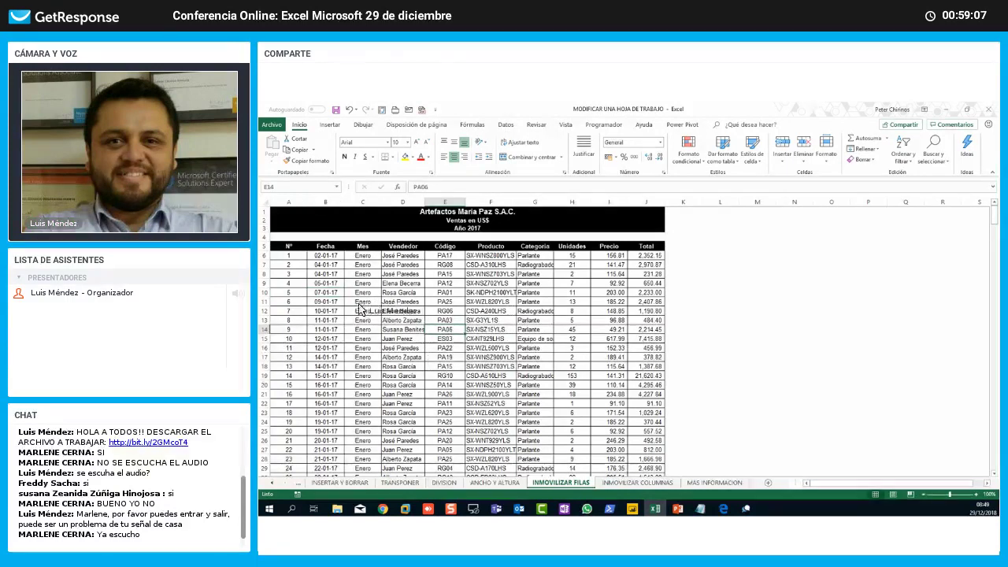
Step: Select cell A6, the first data cell below the header row, and bring up the worksheet view commands
click(290, 256)
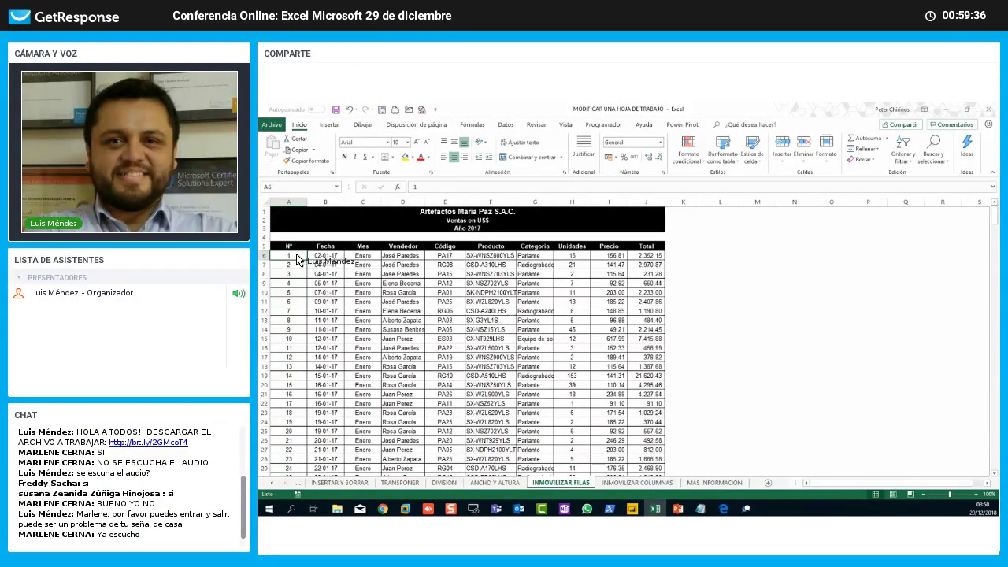
click(566, 125)
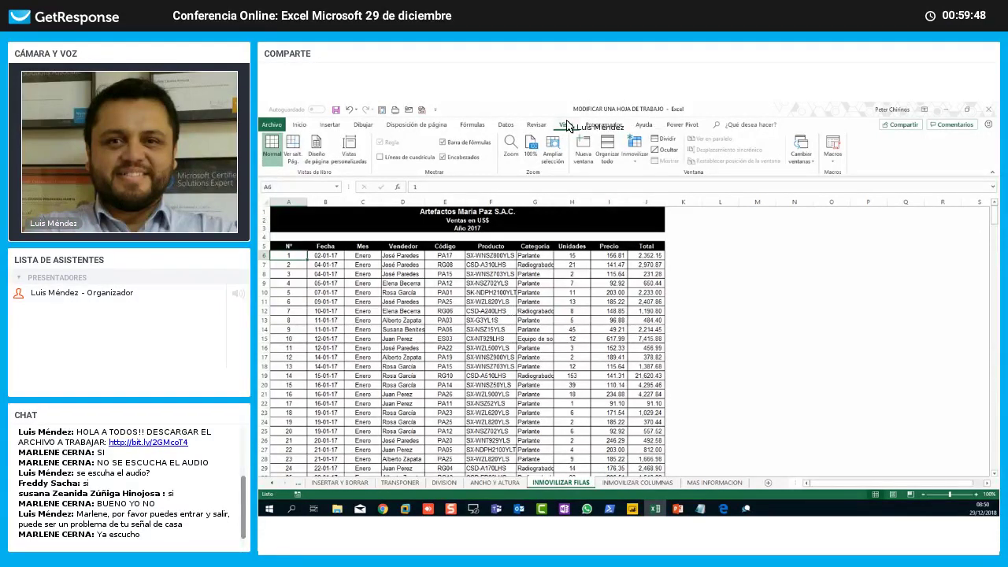
key(ctrl+1)
click(581, 137)
drag(482, 132, 544, 167)
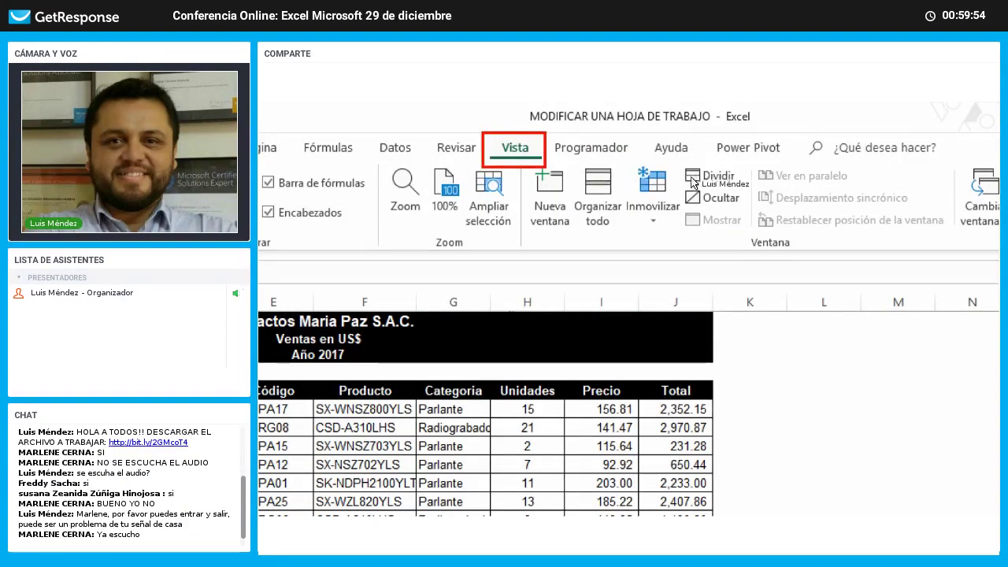
drag(750, 233, 801, 260)
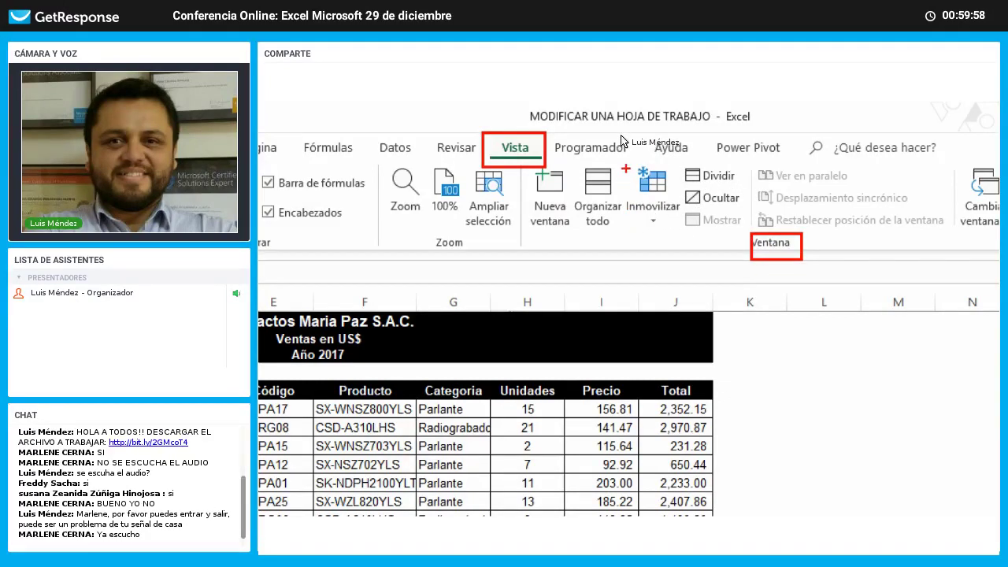
mouse_move(622, 162)
mouse_down()
mouse_move(623, 174)
mouse_move(644, 162)
mouse_up()
drag(666, 208, 655, 269)
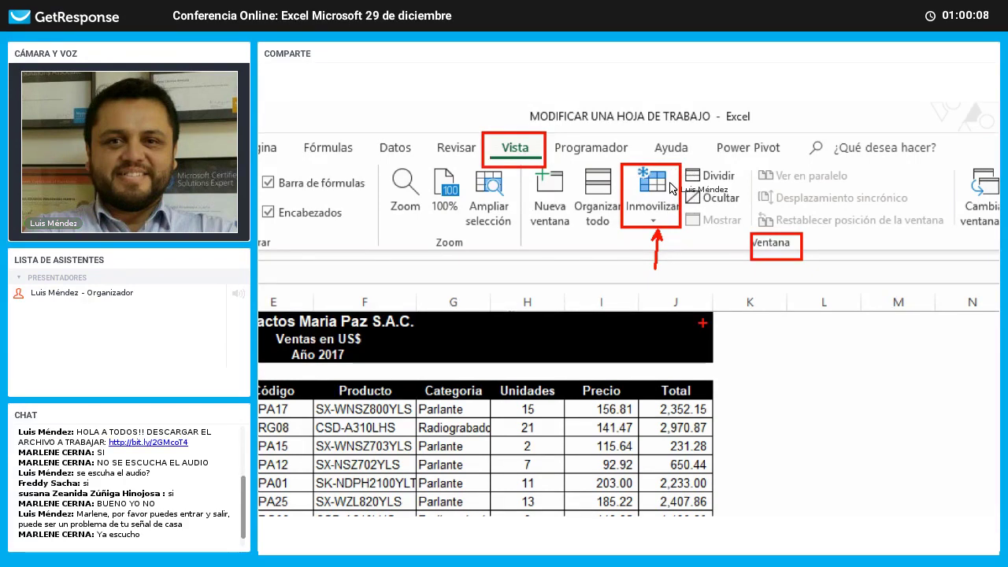
Step: Freeze the panes at A6 to keep rows 1 to 5 in view
click(652, 197)
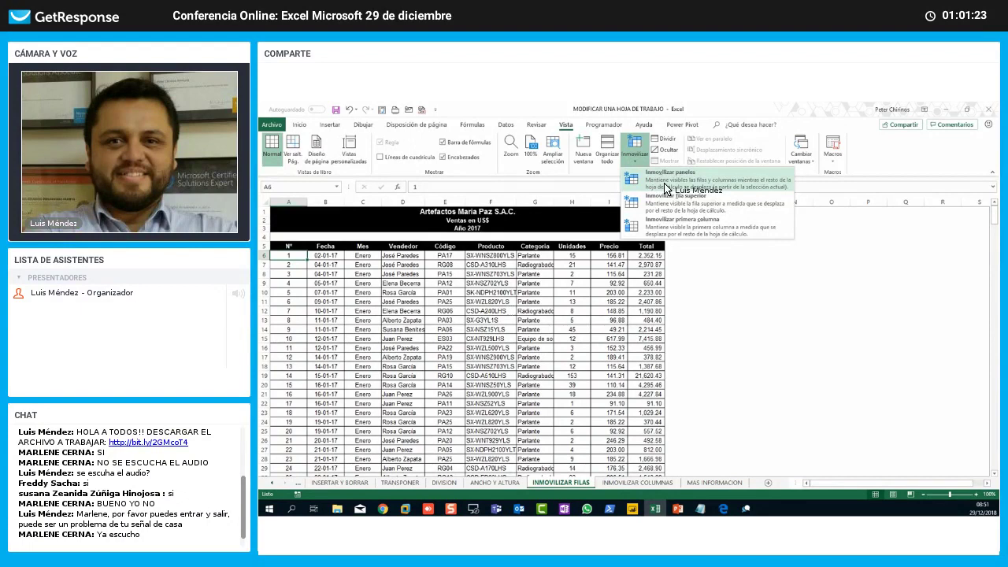
click(664, 184)
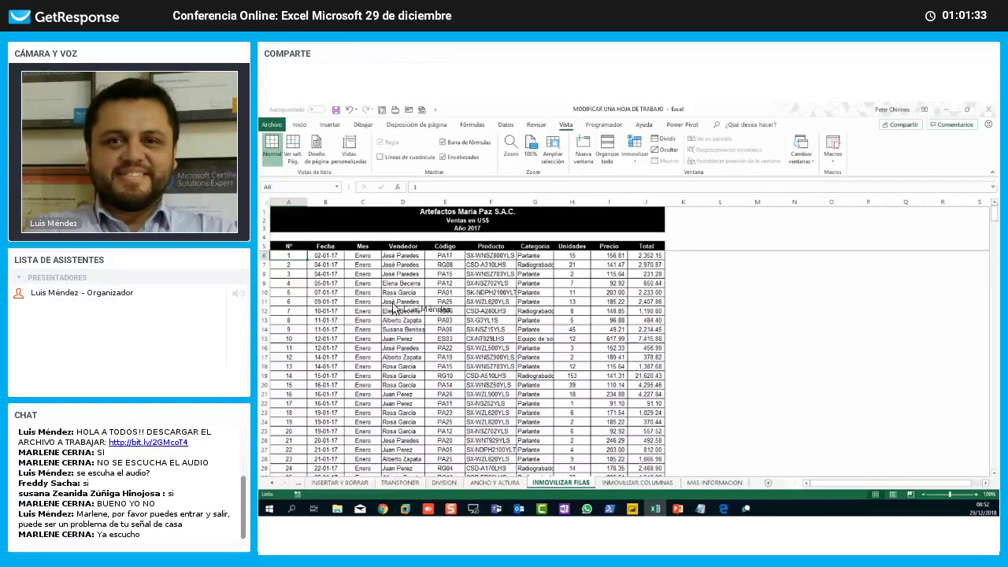
Step: Look through the sales records down to June and return to the start to test the frozen header rows
click(332, 319)
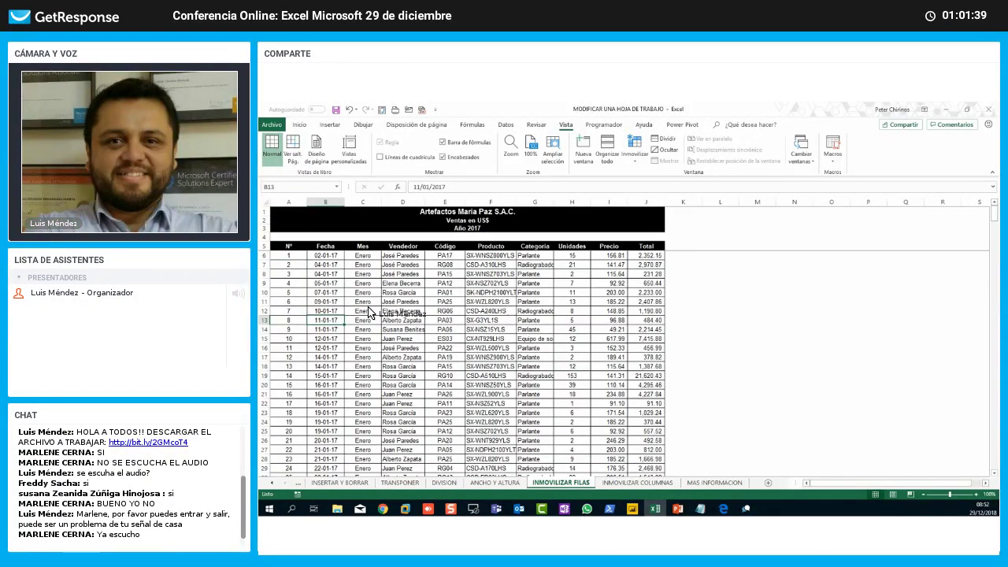
scroll(369, 312, down, 8)
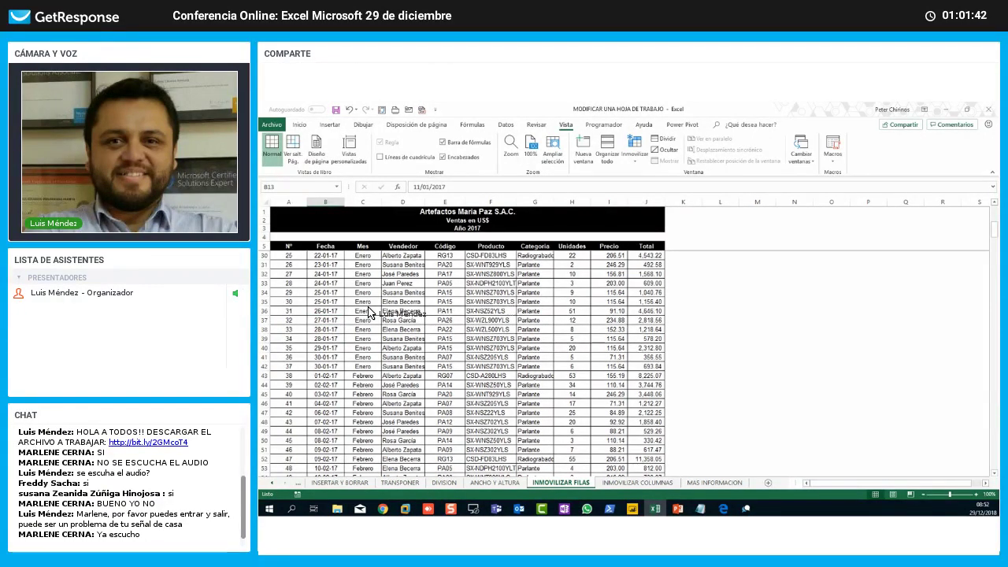
scroll(369, 311, down, 3)
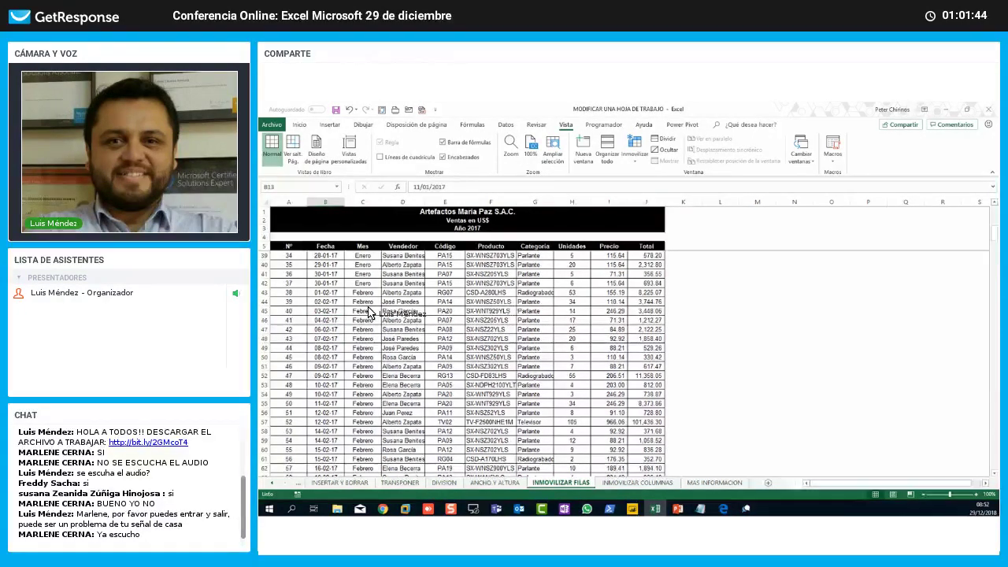
scroll(368, 312, down, 11)
scroll(368, 311, down, 6)
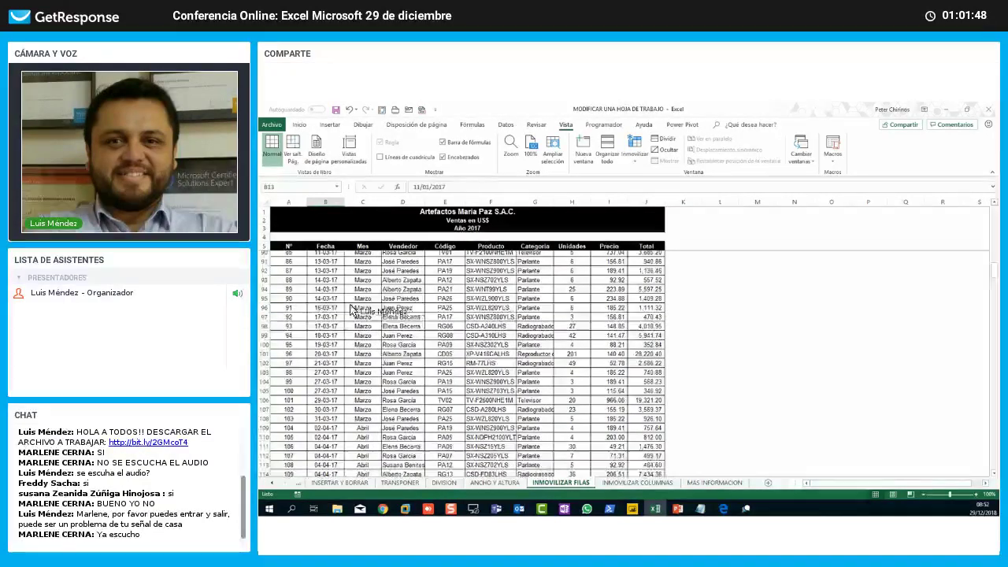
scroll(368, 311, down, 20)
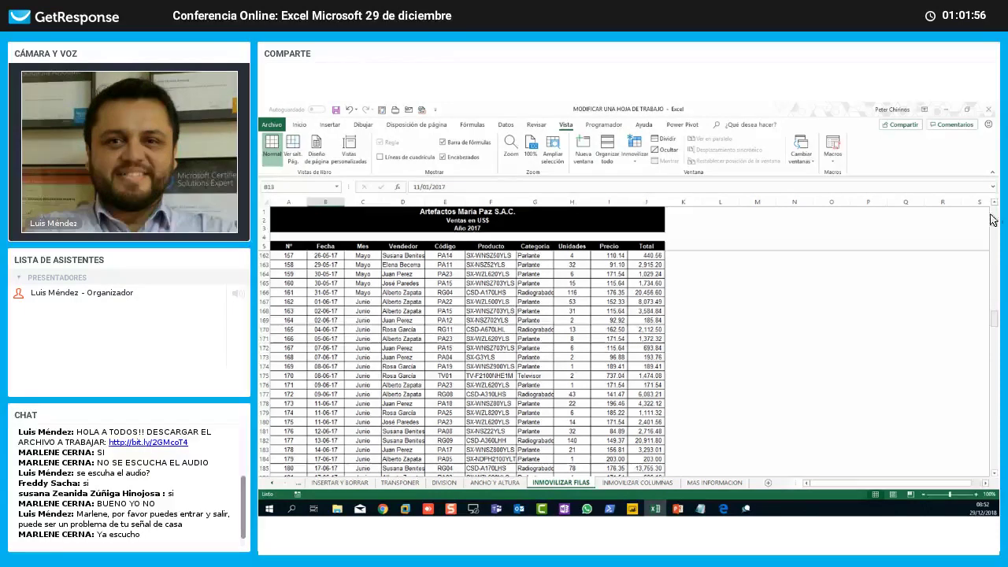
scroll(359, 302, up, 20)
click(359, 302)
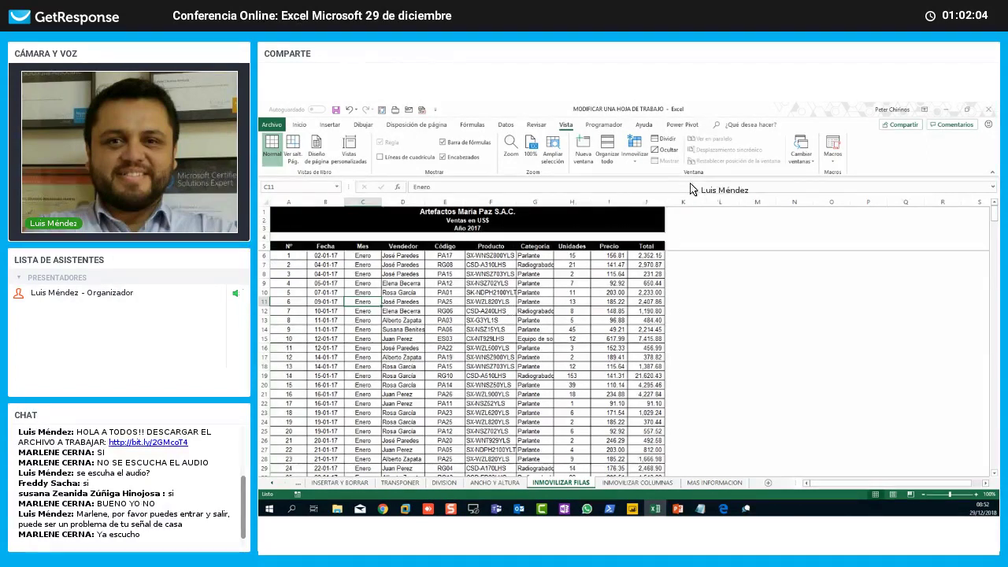
Step: Return to cell A6, view the freeze options offered for the frozen sheet, and close them without choosing one
key(ctrl+Home)
click(633, 157)
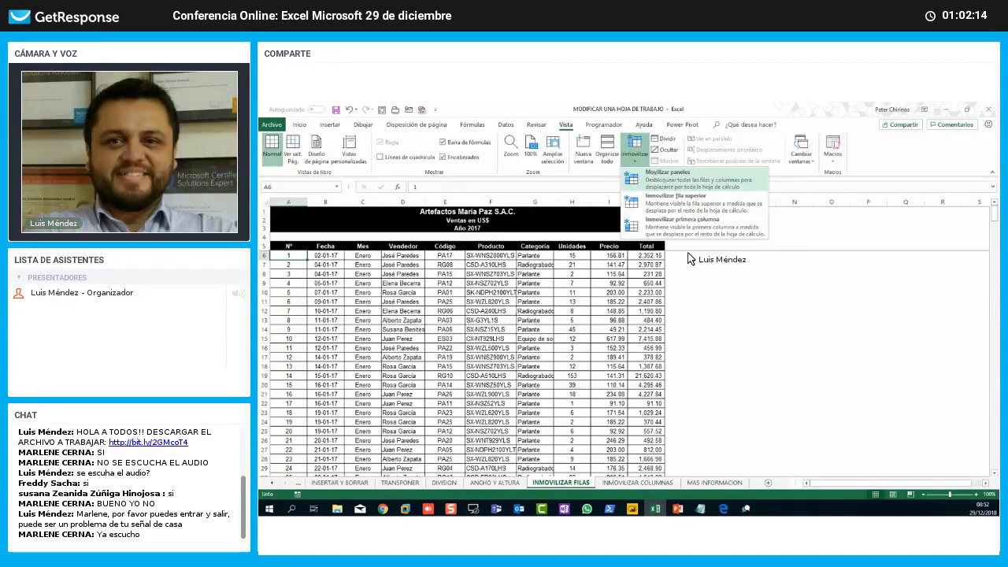
click(843, 265)
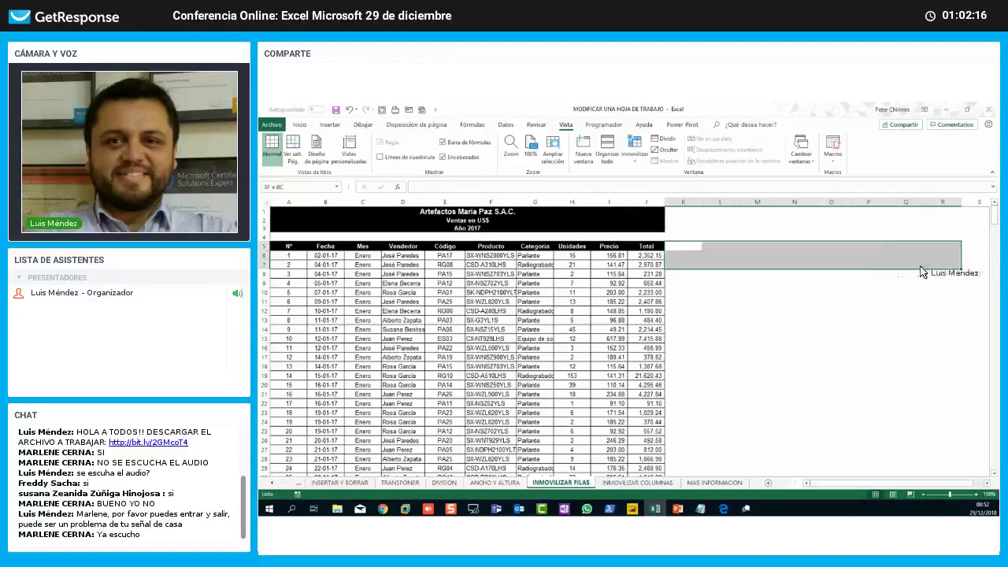
click(403, 312)
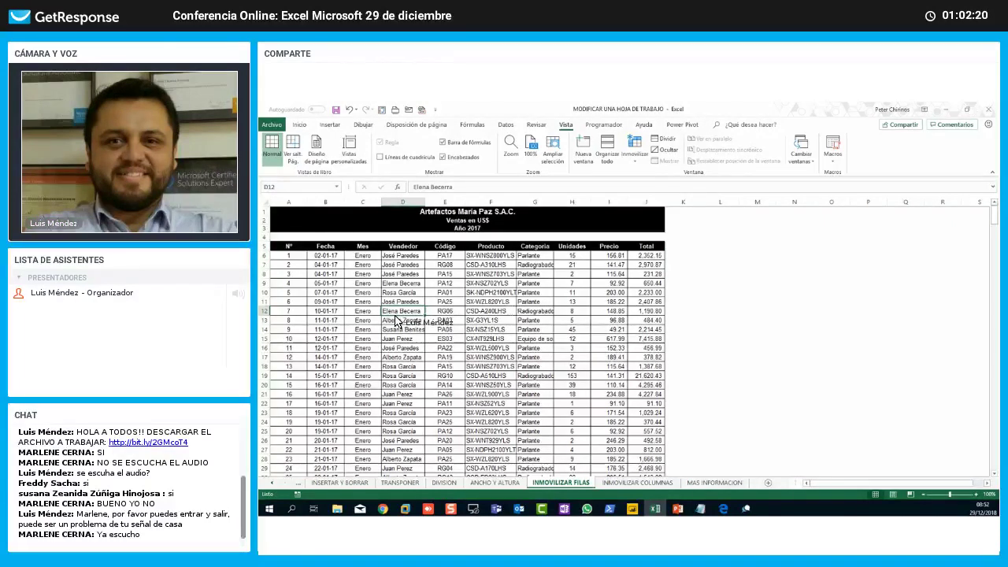
Step: Switch to the INMOVILIZAR COLUMNAS sheet and look over the product columns A to C and the monthly sales columns
click(368, 301)
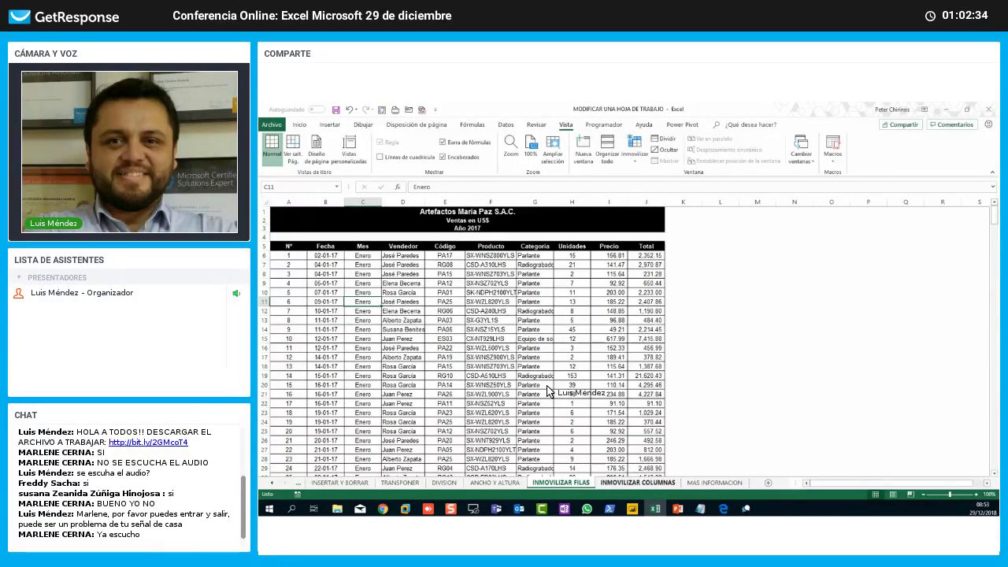
key(ctrl+Page_Down)
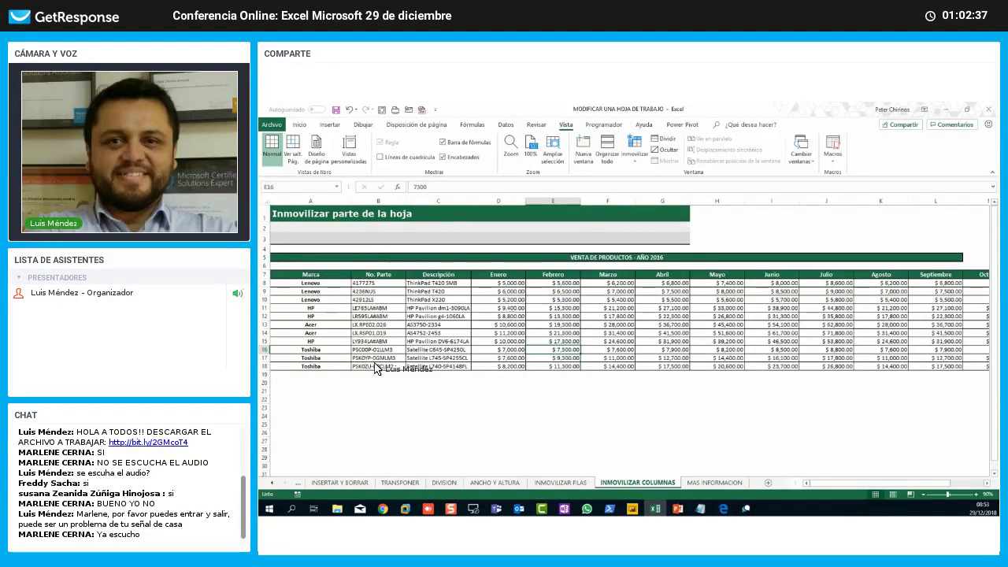
drag(310, 266, 453, 384)
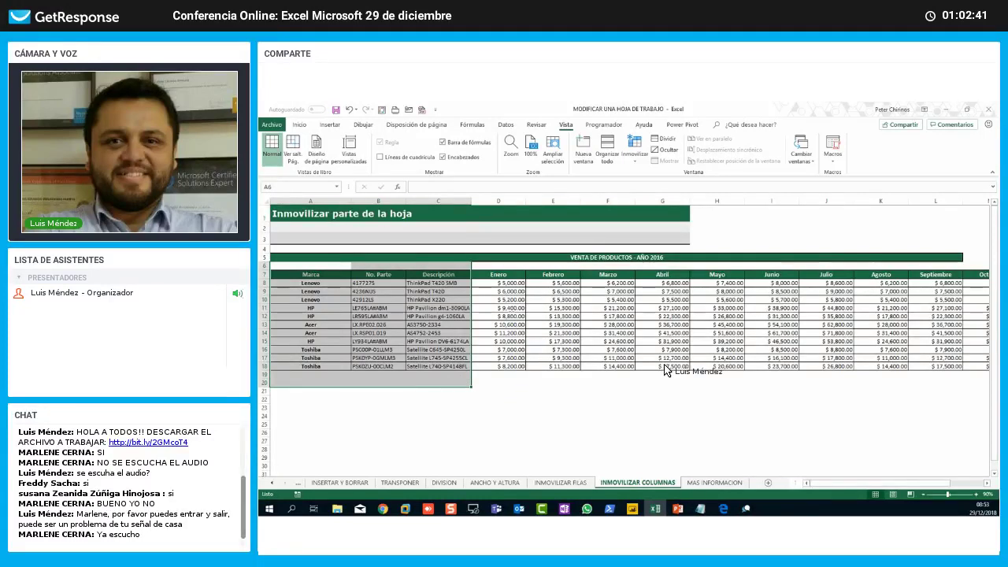
drag(498, 274, 826, 391)
click(826, 416)
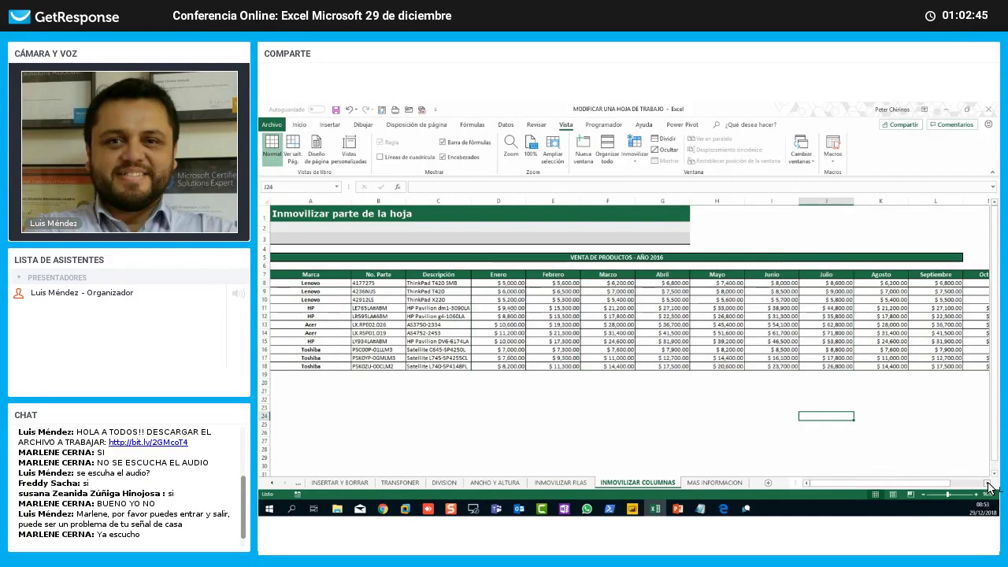
Step: Look through the unfrozen table's last months, checking the Diciembre column, the highlighted total in P14 and columns J to L
click(986, 482)
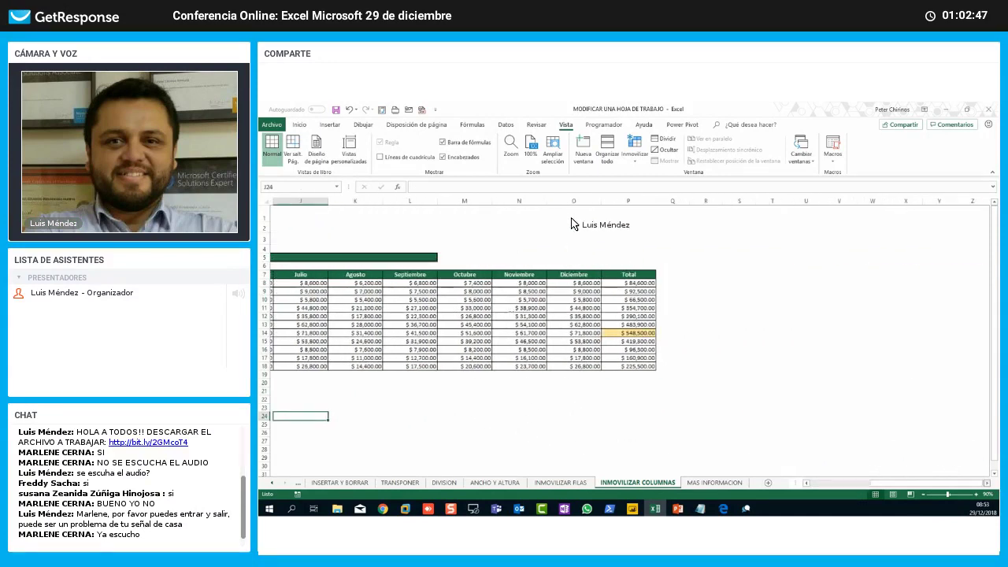
click(574, 202)
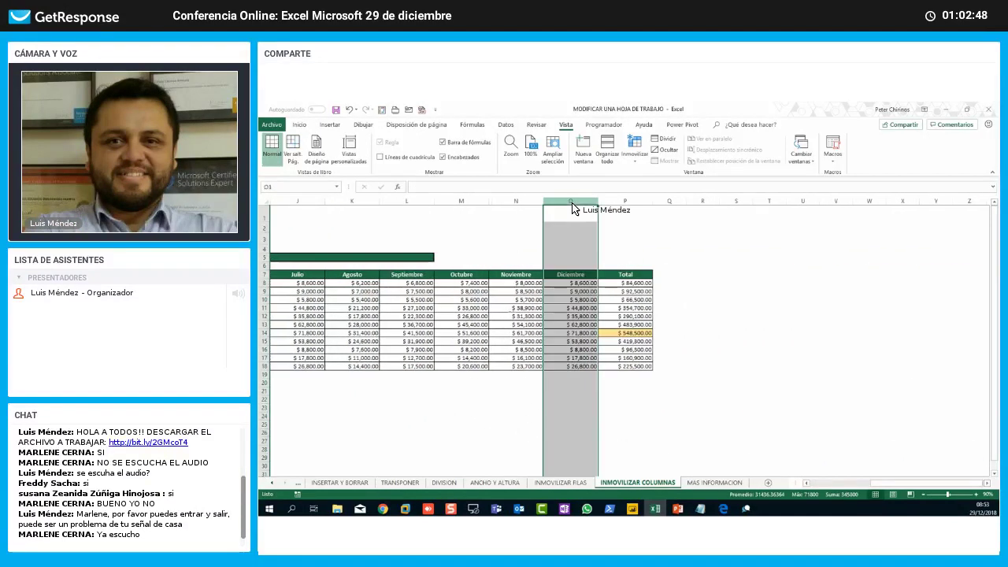
click(649, 333)
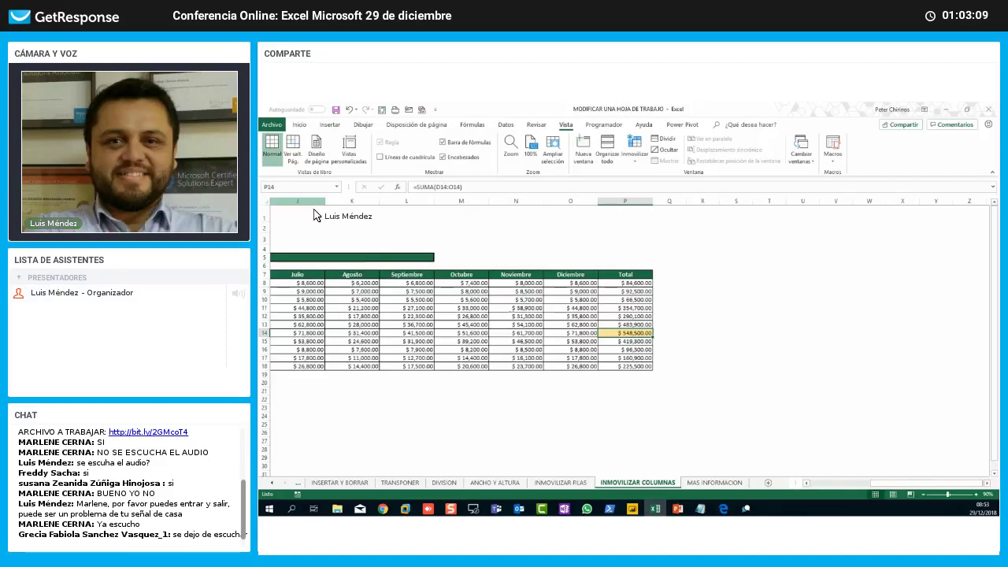
drag(297, 201, 407, 201)
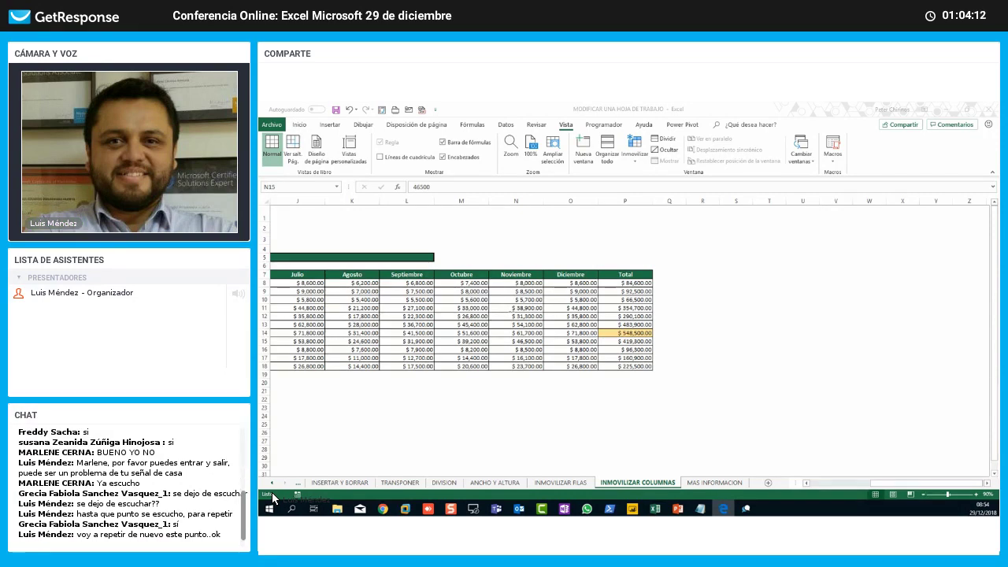
Step: Return to the start of the table and mark the Marca, No. Parte and Descripción columns from row 6 to row 20
click(827, 484)
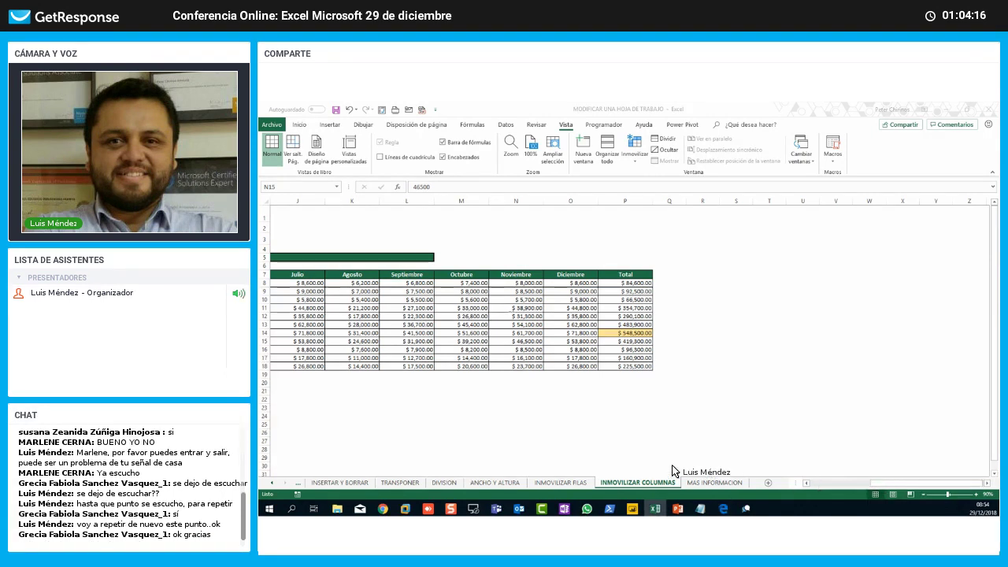
click(381, 414)
click(362, 395)
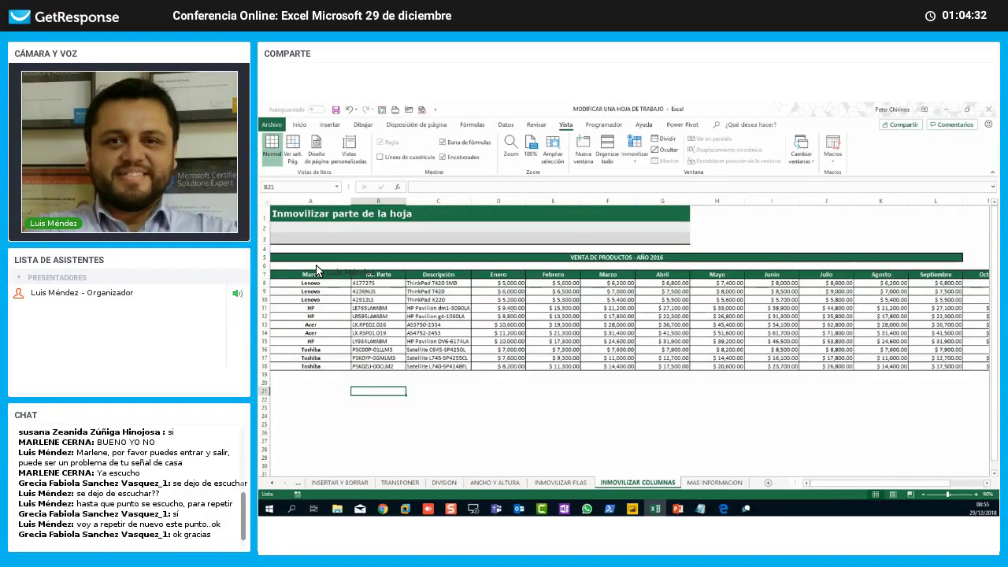
drag(316, 270, 442, 391)
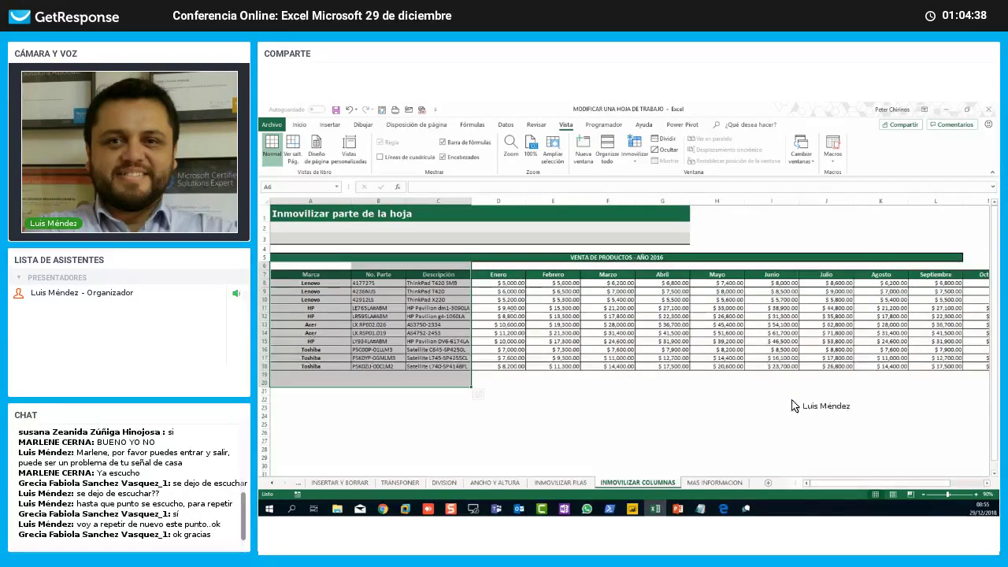
Step: Look across the monthly sales up to the last columns and examine the Diciembre and Total columns
click(984, 482)
click(985, 483)
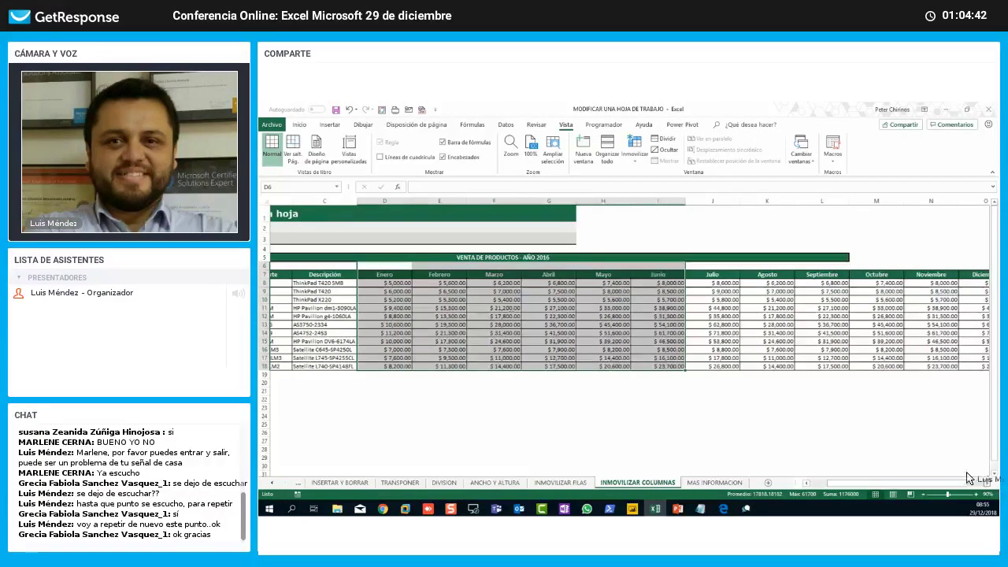
scroll(664, 271, right, 3)
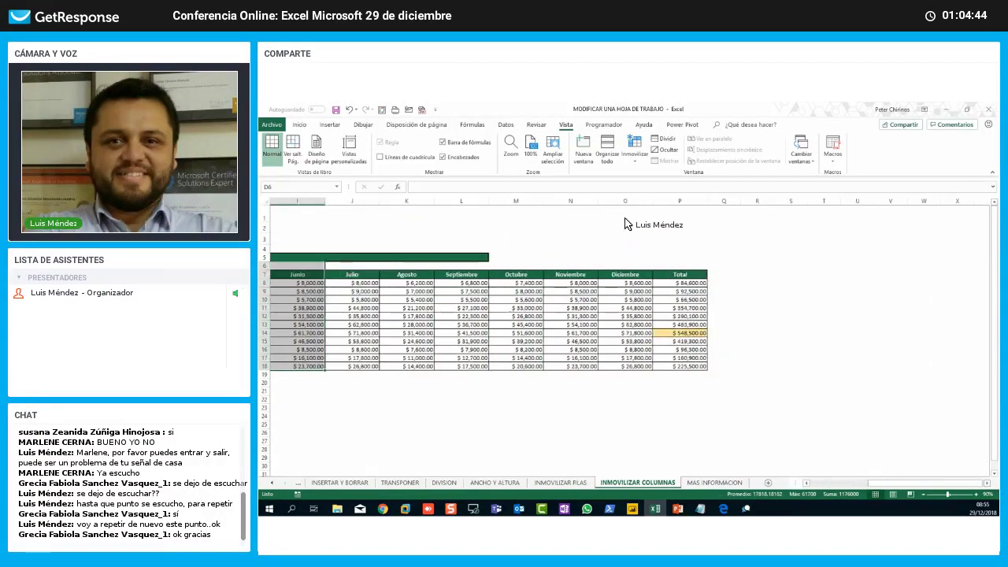
click(625, 203)
click(696, 203)
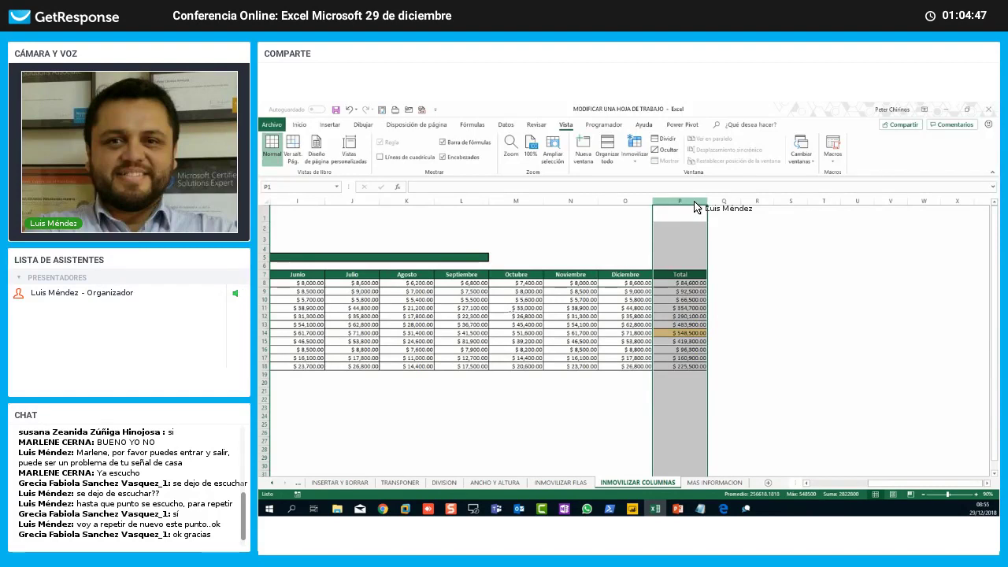
click(563, 350)
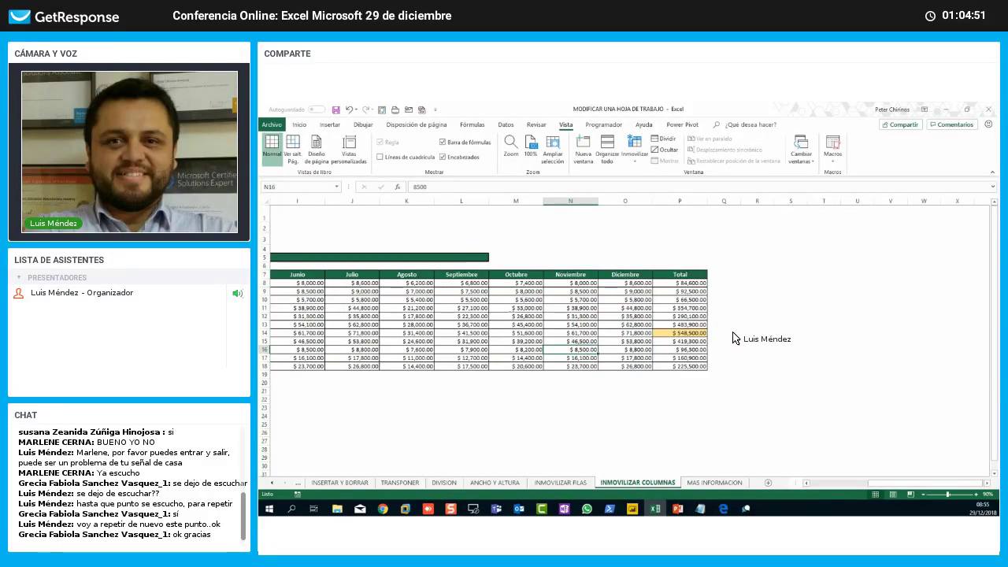
Step: Inspect the highlighted total in P14, compare it with P17, and examine the Junio to Agosto columns in view
click(680, 333)
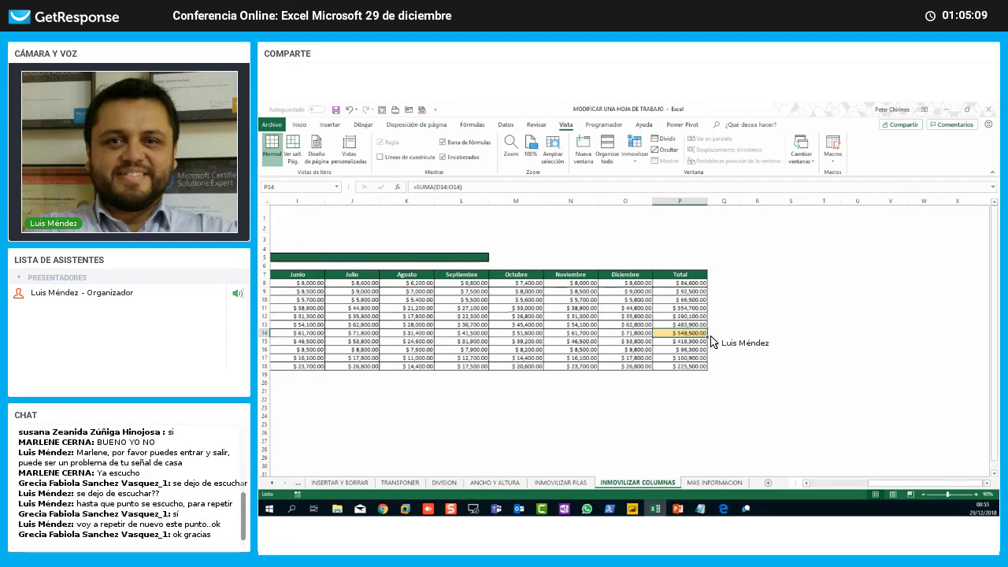
click(681, 358)
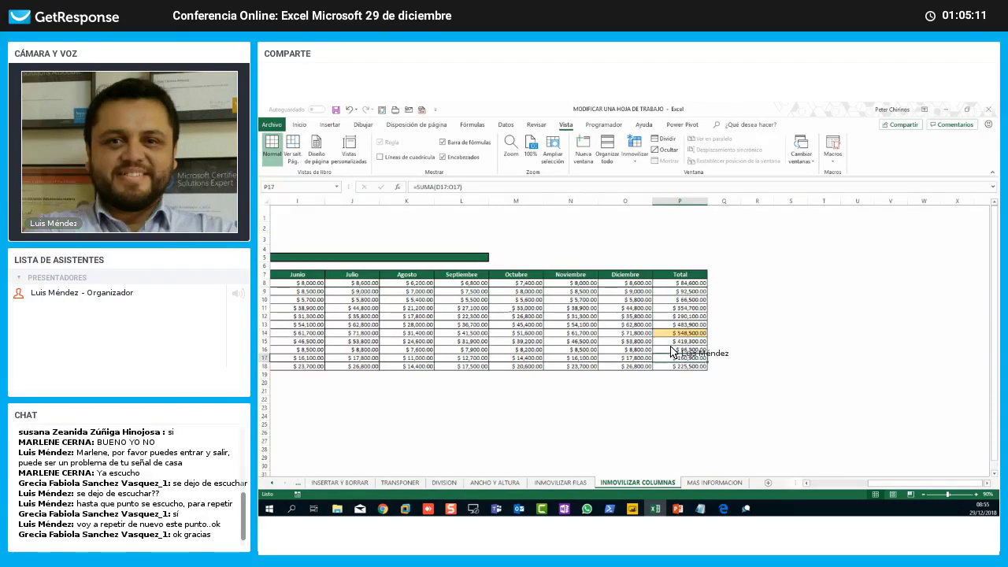
click(682, 334)
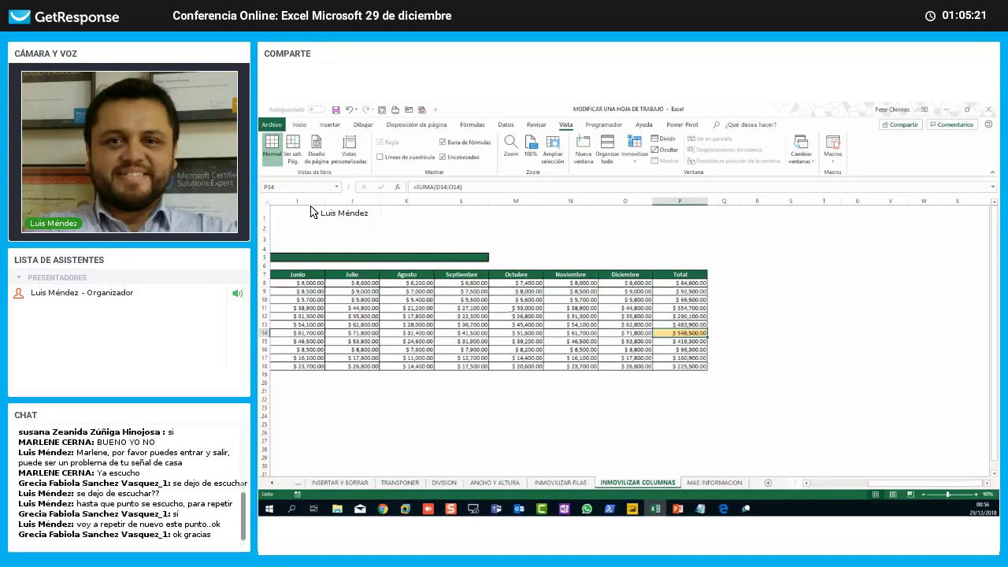
drag(307, 201, 403, 202)
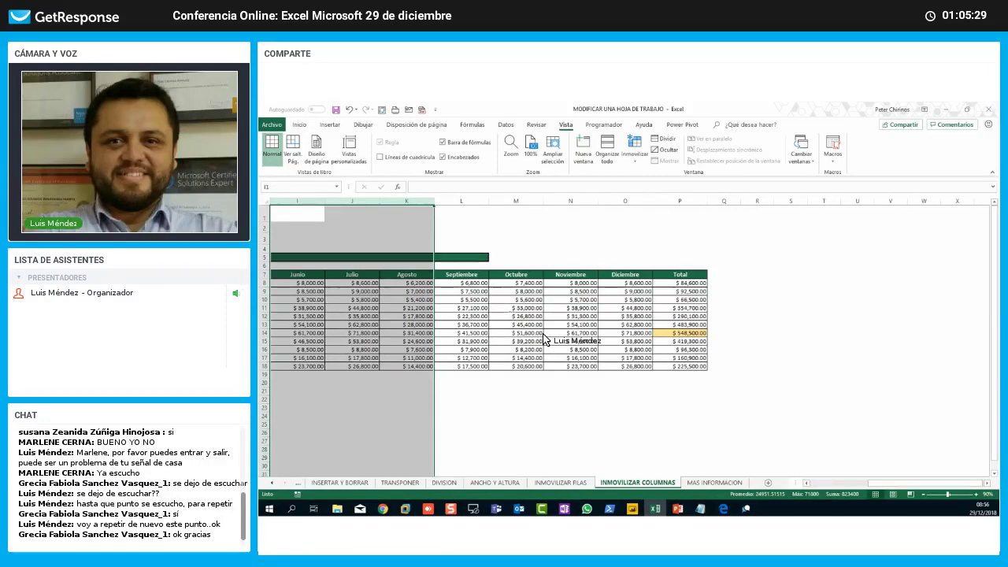
click(543, 334)
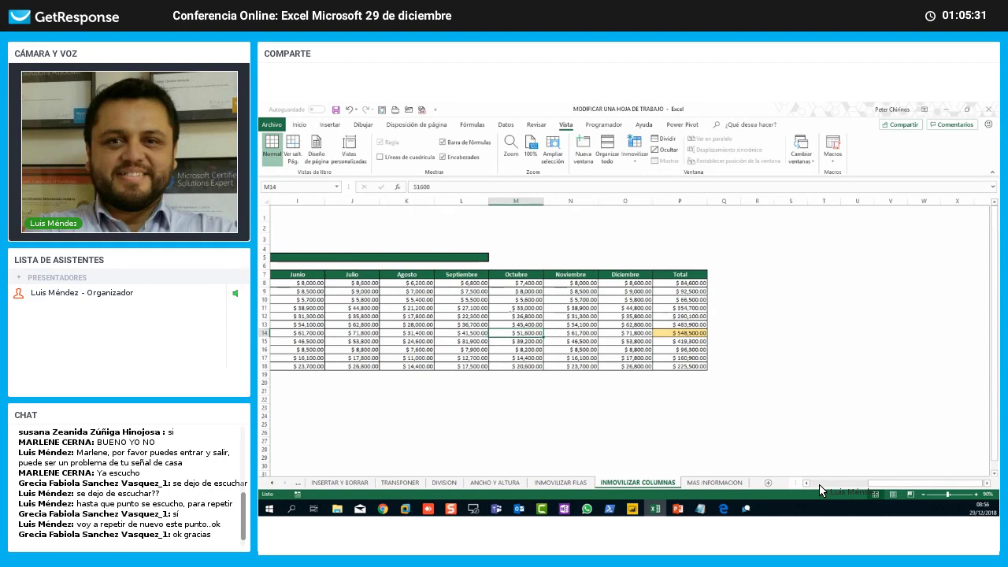
Step: Return to the table's start and review columns A to C and column D, the first column after them
click(818, 484)
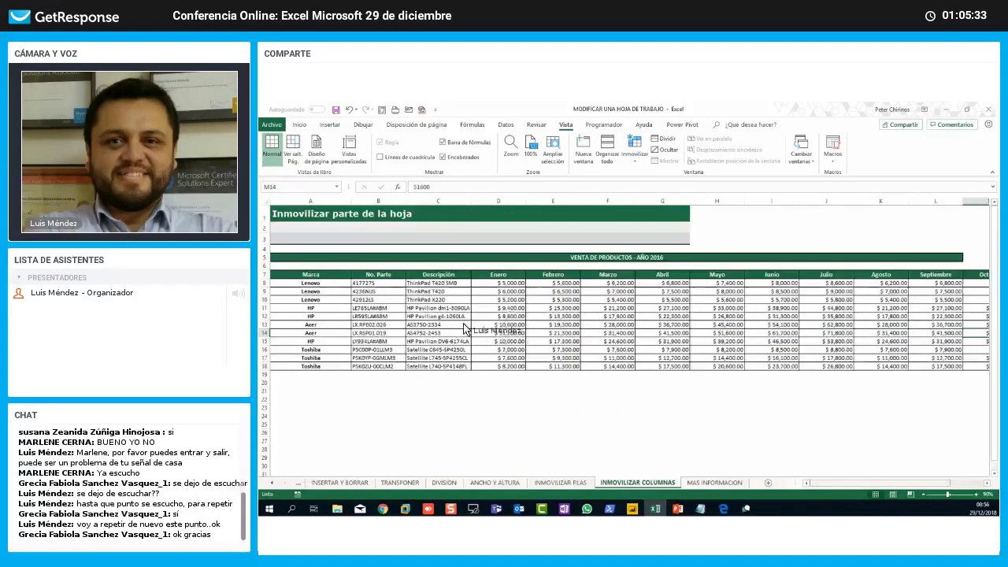
drag(310, 201, 451, 283)
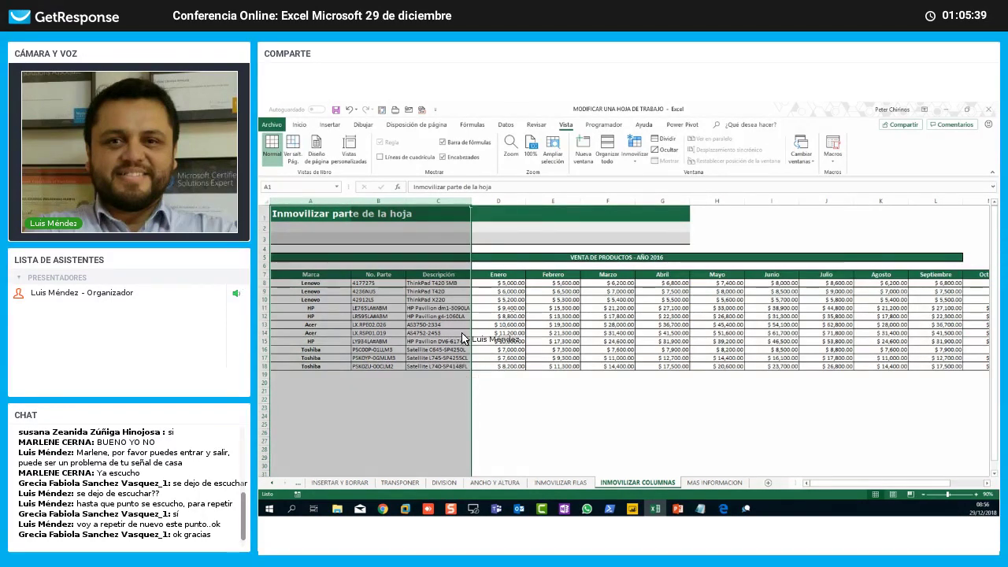
click(496, 215)
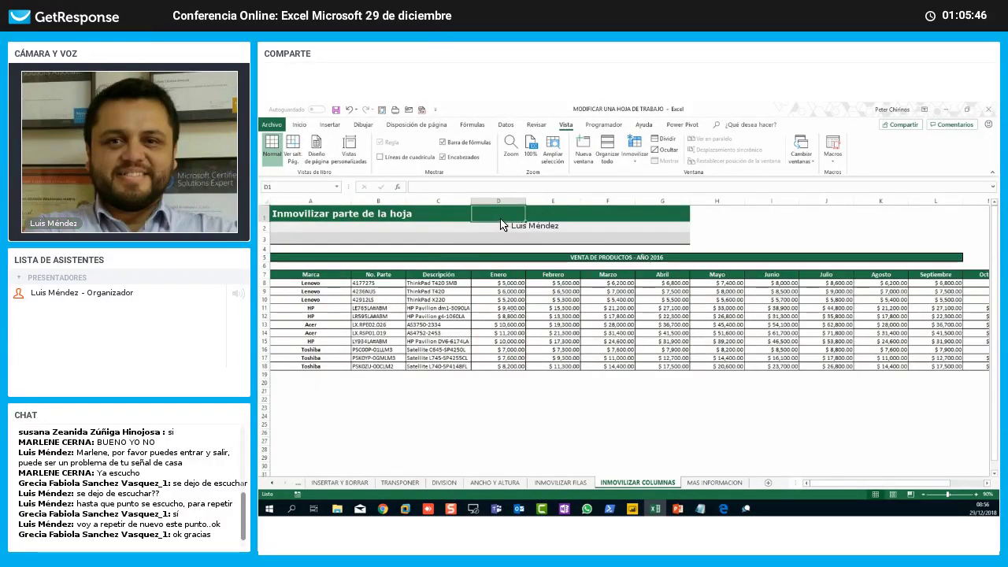
click(505, 202)
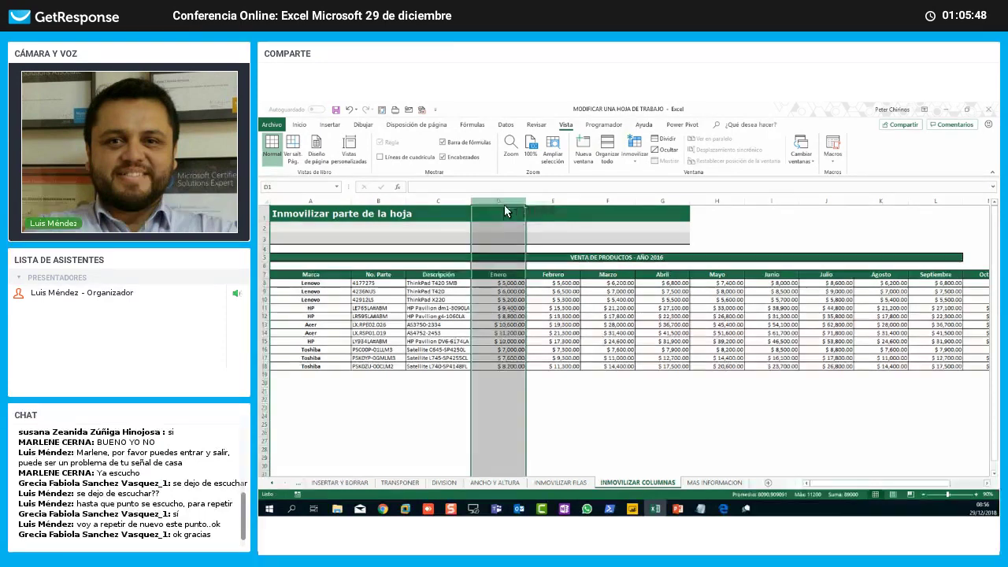
click(504, 218)
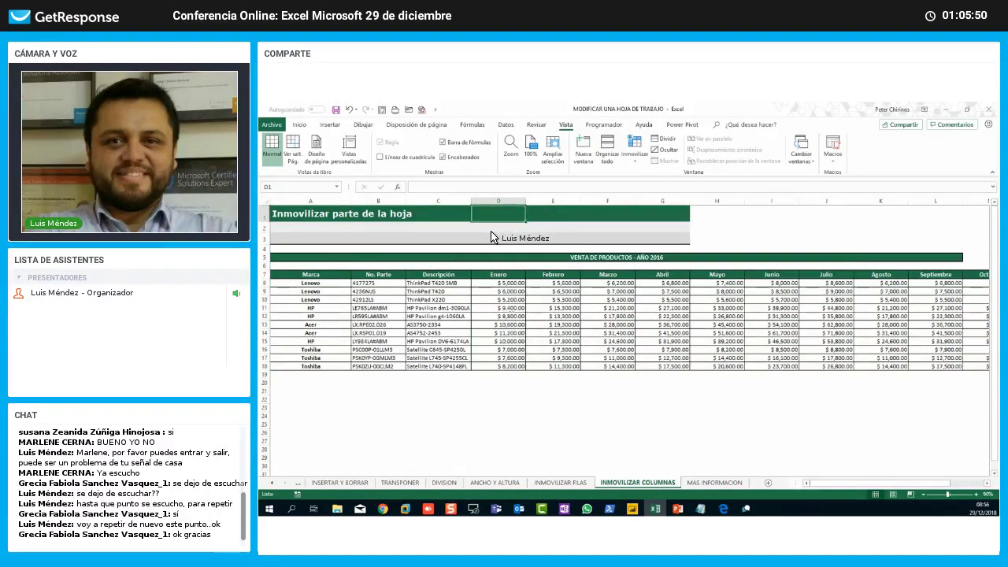
click(355, 211)
key(ctrl+space)
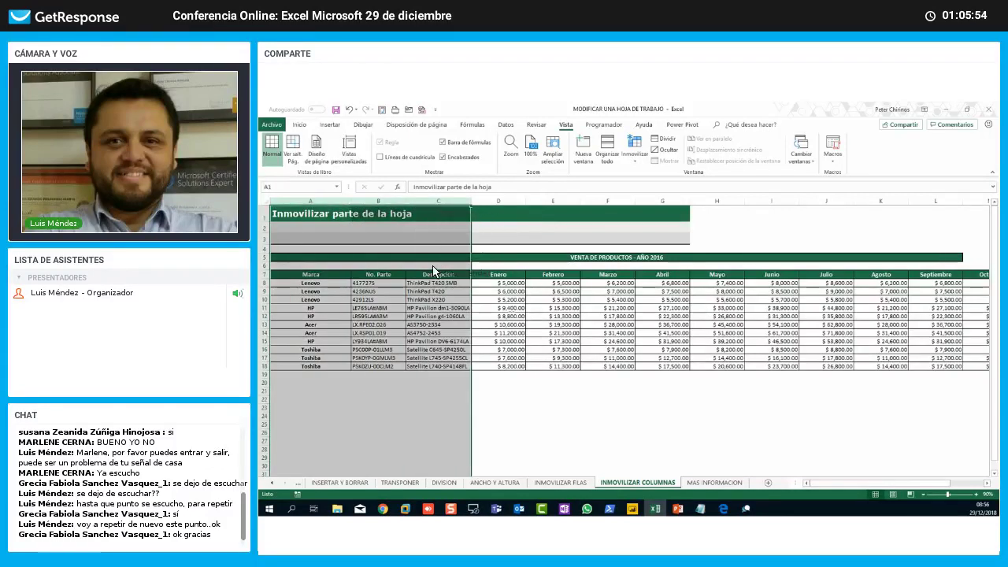
Step: Freeze the panes at cell D1 to keep columns A to C in view
click(509, 218)
key(ctrl+space)
click(490, 219)
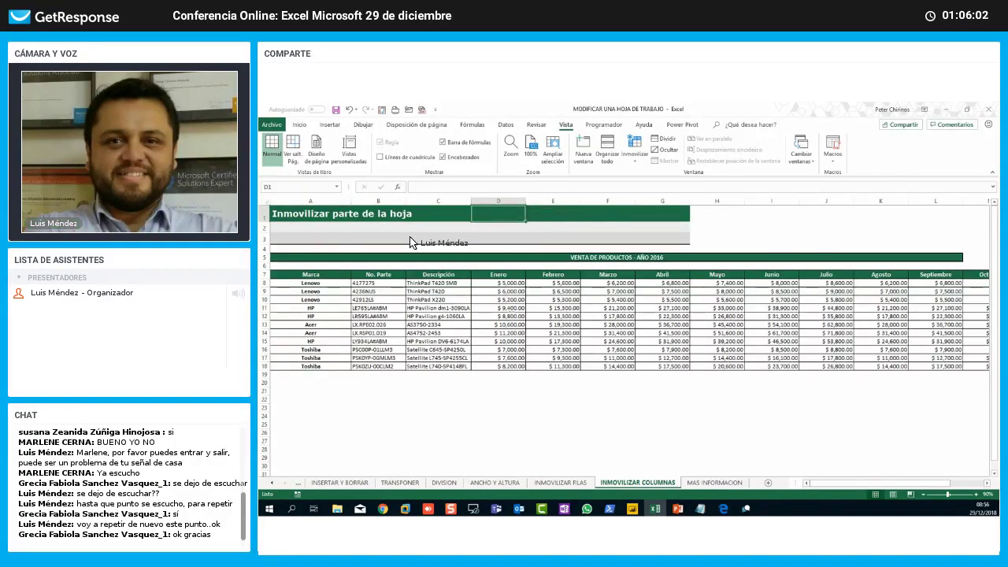
click(638, 161)
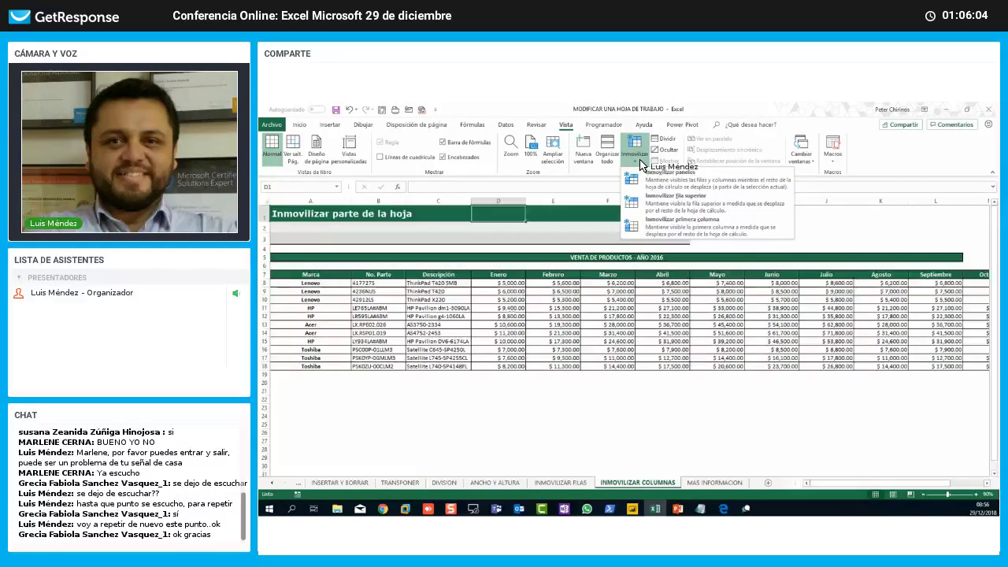
click(687, 187)
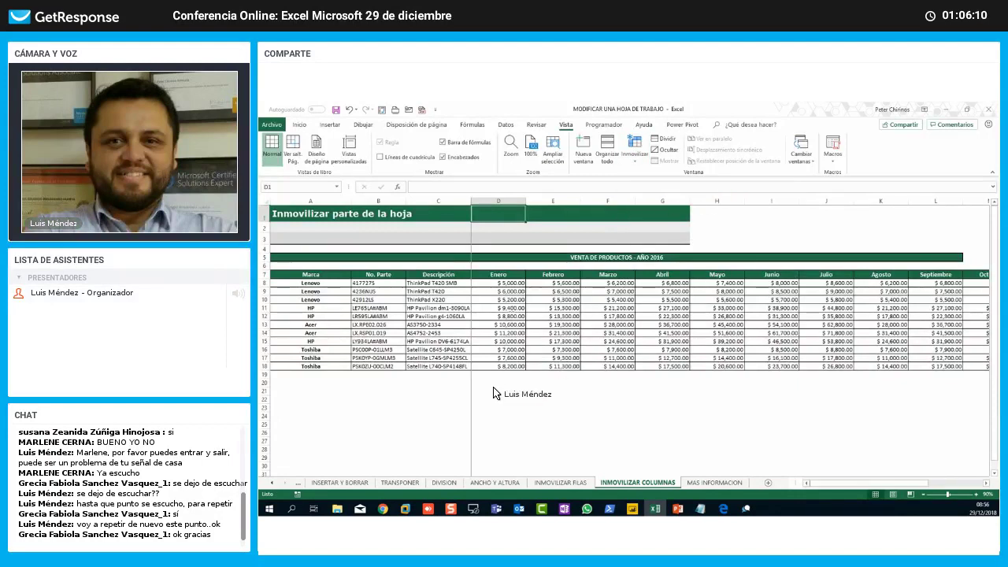
Step: Examine the freeze line between columns C and D, and test the frozen columns by matching the P14 total to its product
click(451, 408)
drag(450, 410, 499, 407)
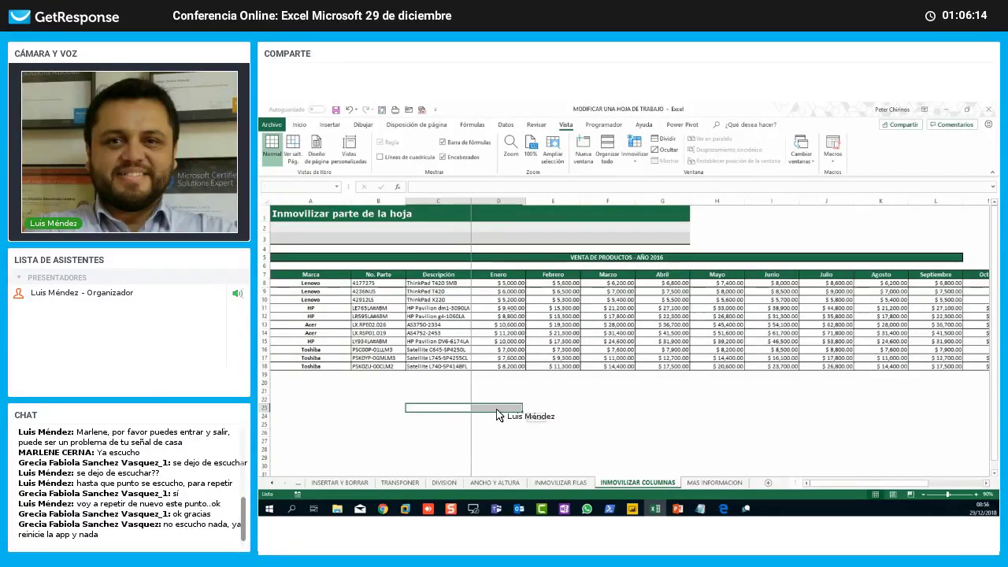
click(558, 391)
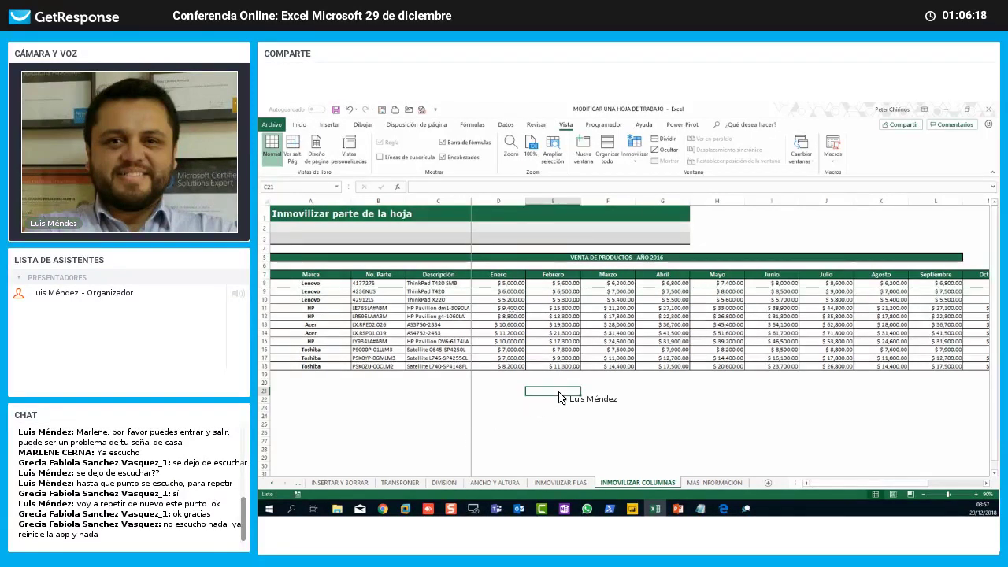
click(984, 486)
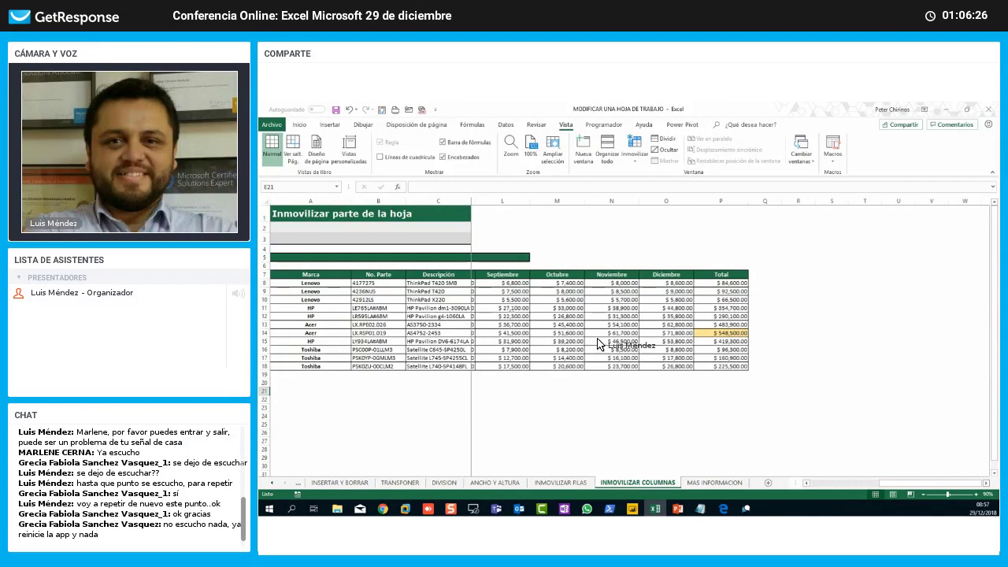
click(599, 334)
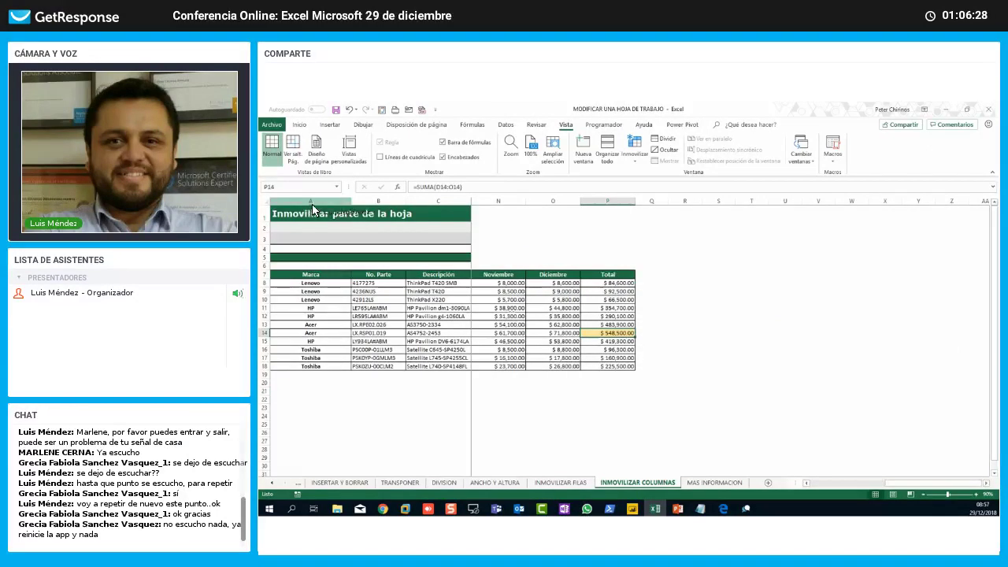
drag(311, 201, 438, 201)
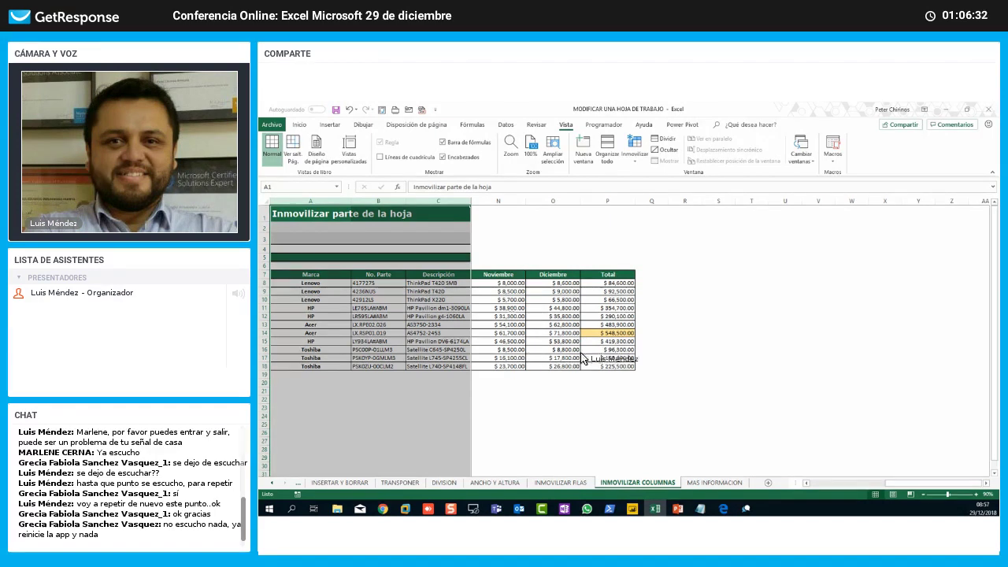
click(615, 334)
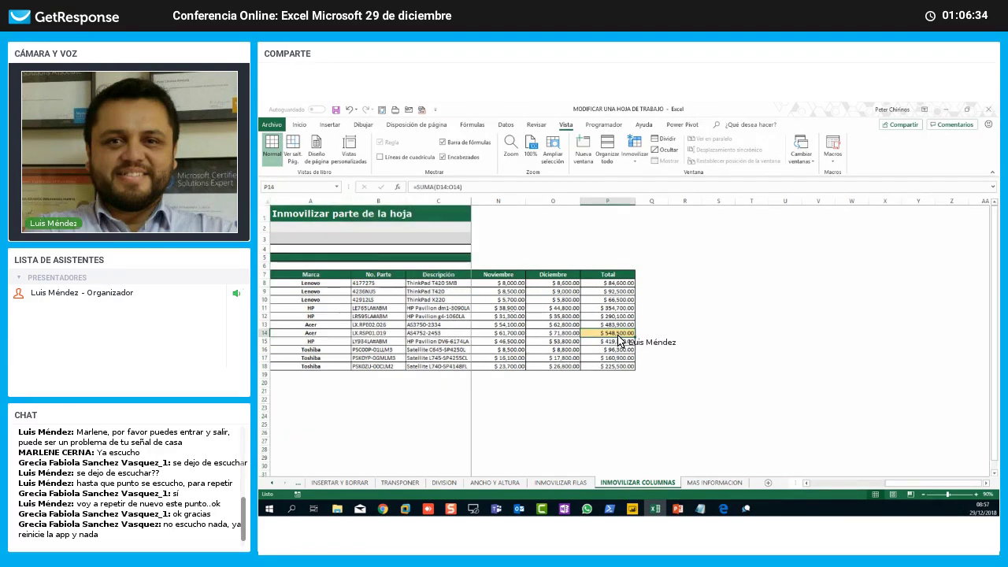
Step: Identify the brand, part number and description belonging to the row 14 total, and return to the Enero column
click(325, 334)
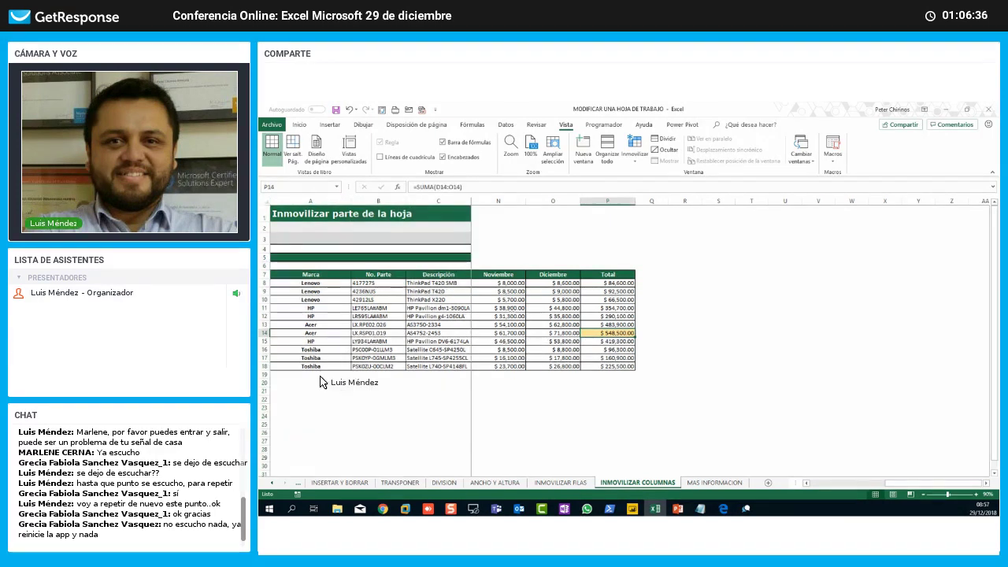
click(385, 333)
click(433, 333)
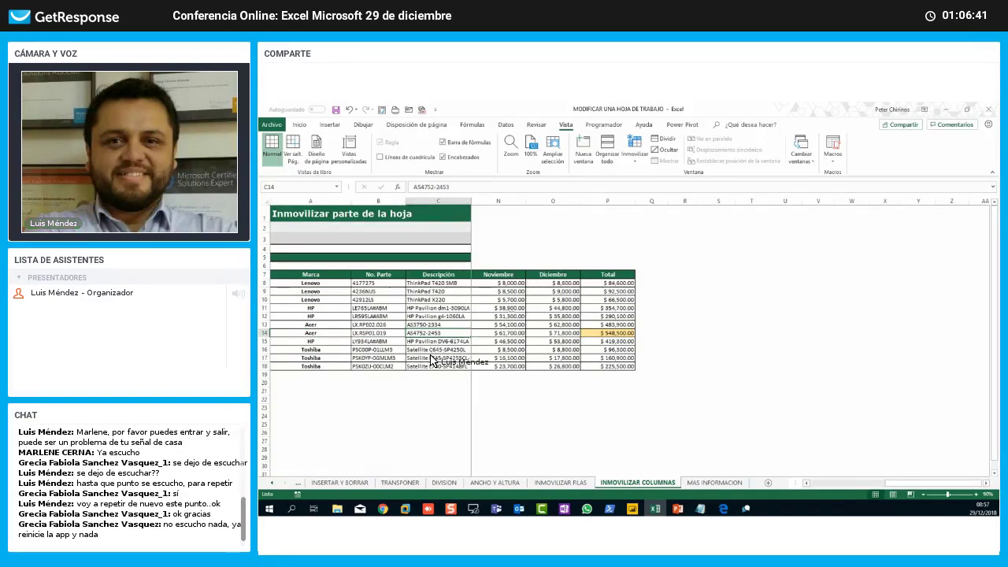
click(806, 482)
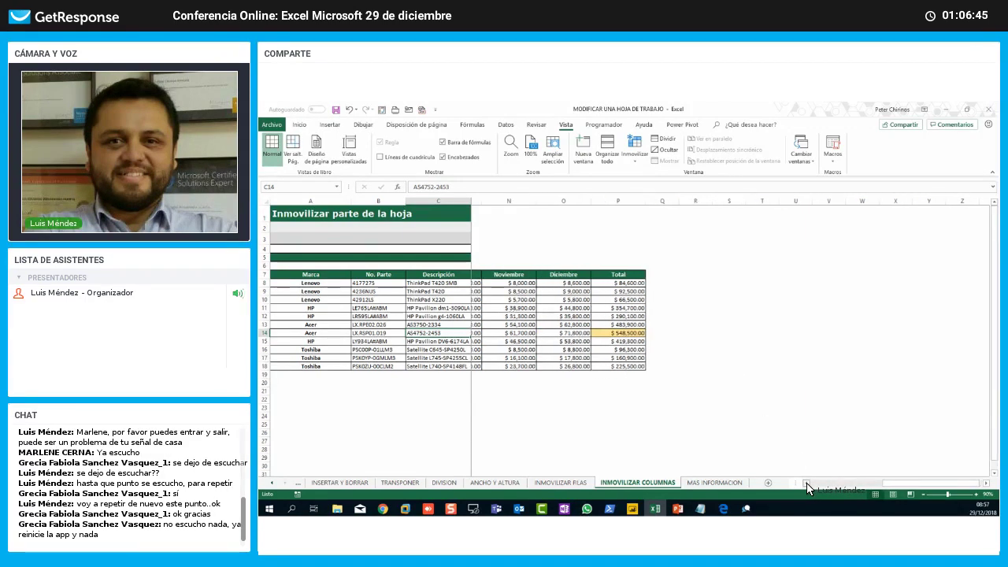
click(806, 483)
scroll(620, 433, left, 4)
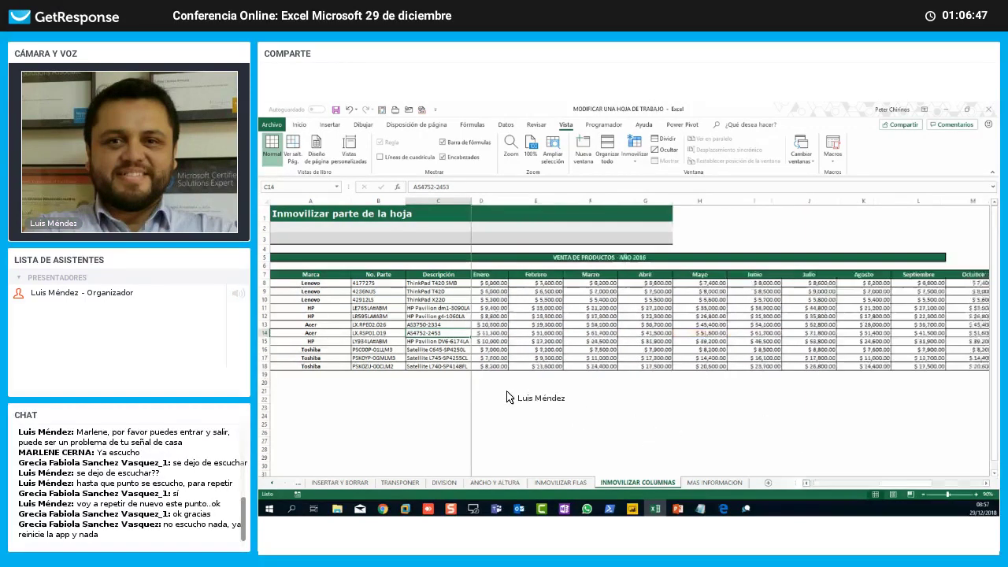
Step: Test the frozen columns A to C again by moving through the months from Enero onward
click(498, 393)
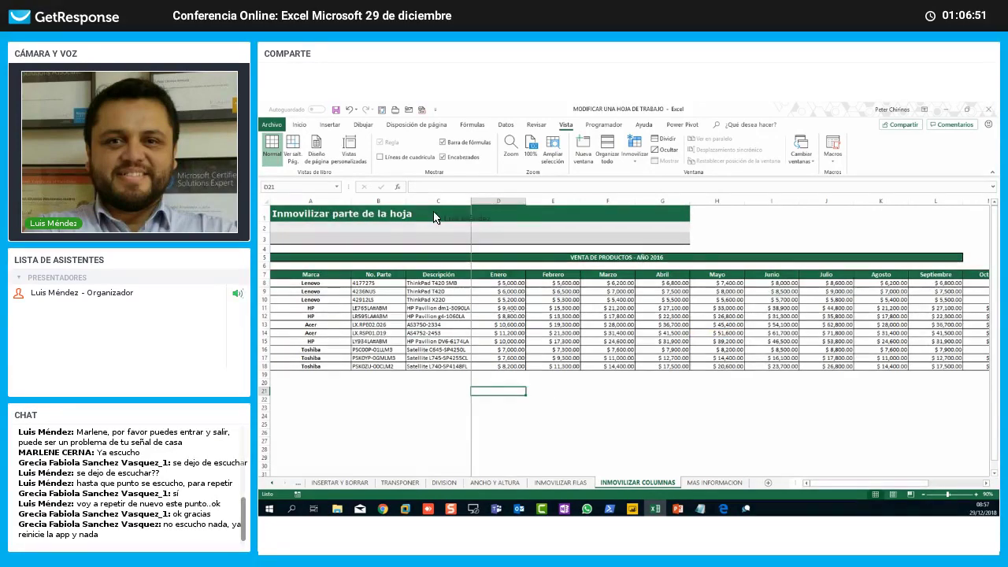
key(Down)
key(Right)
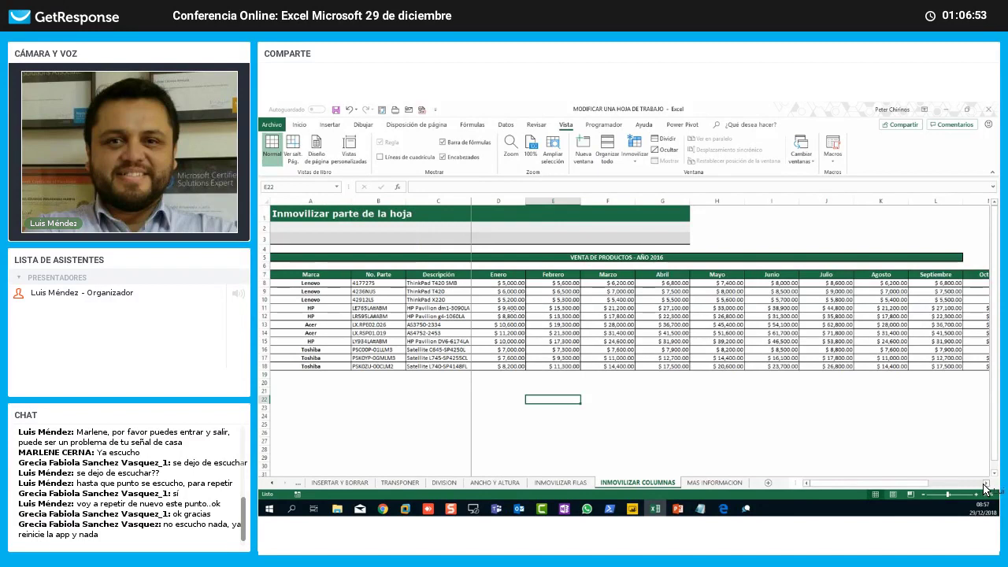
click(985, 484)
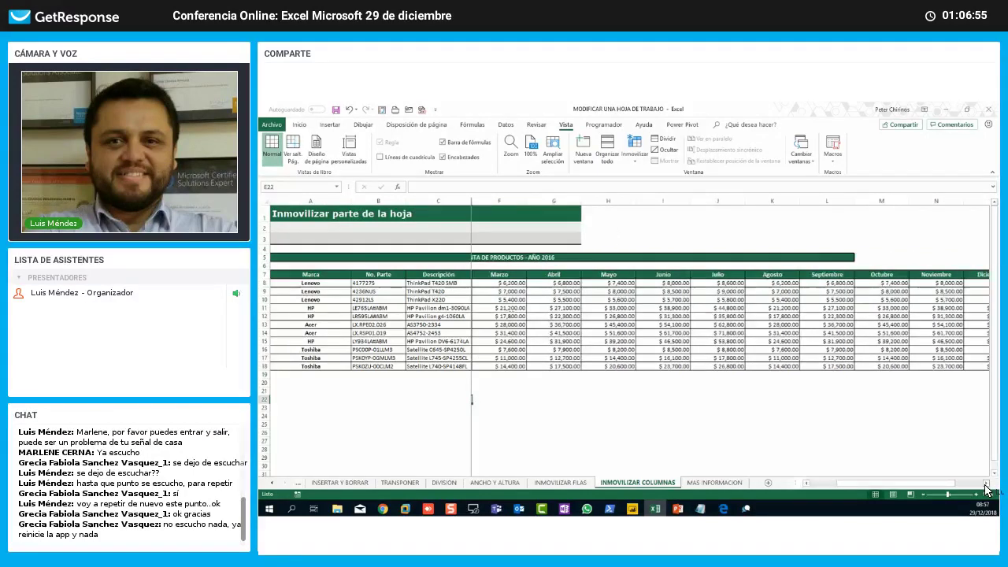
scroll(385, 291, right, 3)
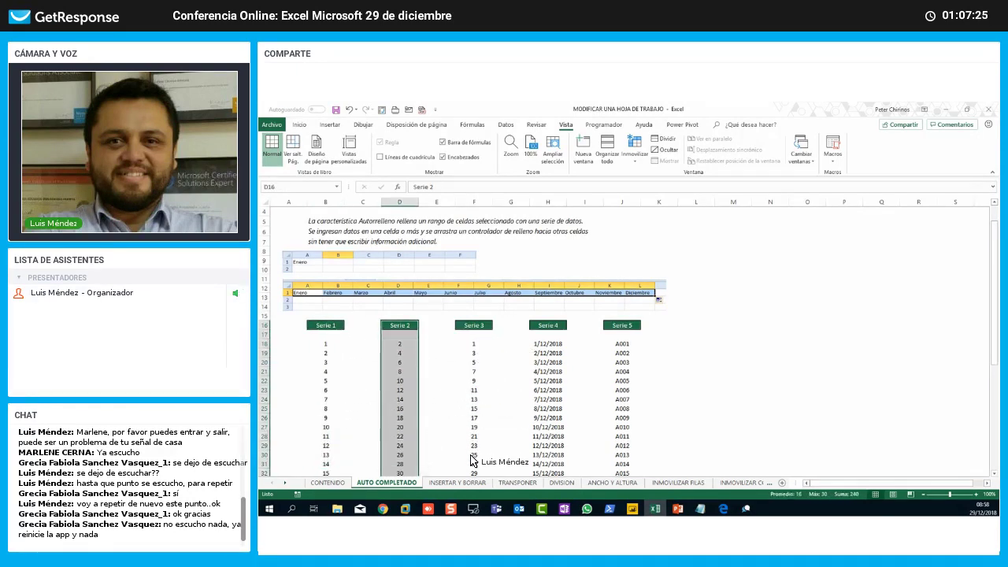
Step: Review the autofilled Serie 4 and Serie 5, and the insert options for column E on the INSERTAR Y BORRAR sheet
drag(549, 325, 550, 455)
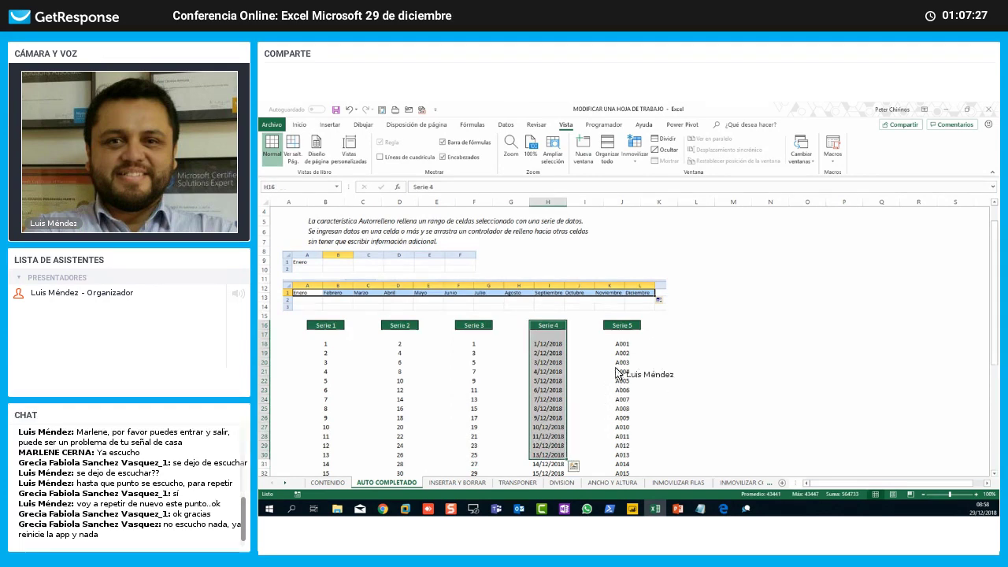
drag(627, 325, 627, 445)
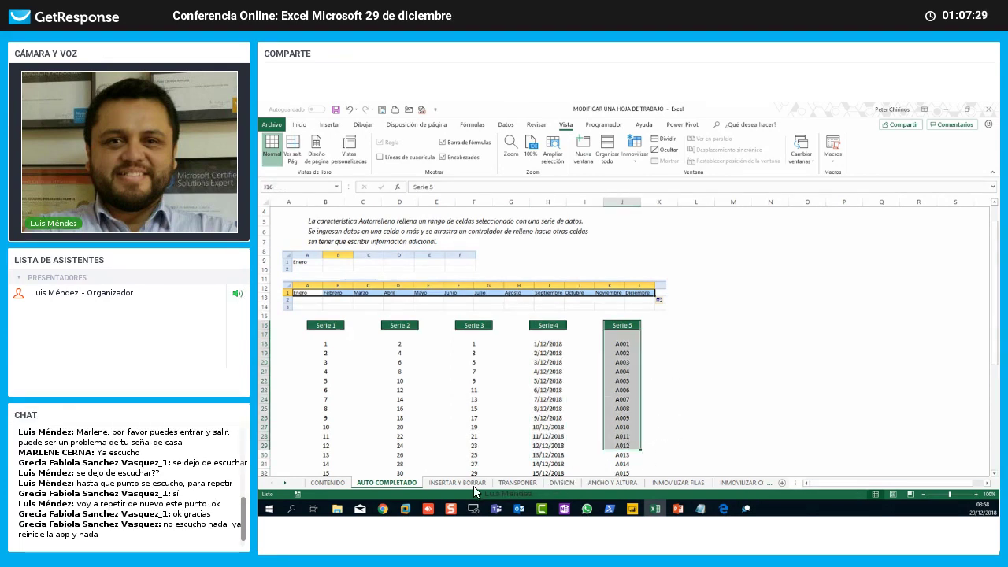
click(432, 482)
right_click(446, 202)
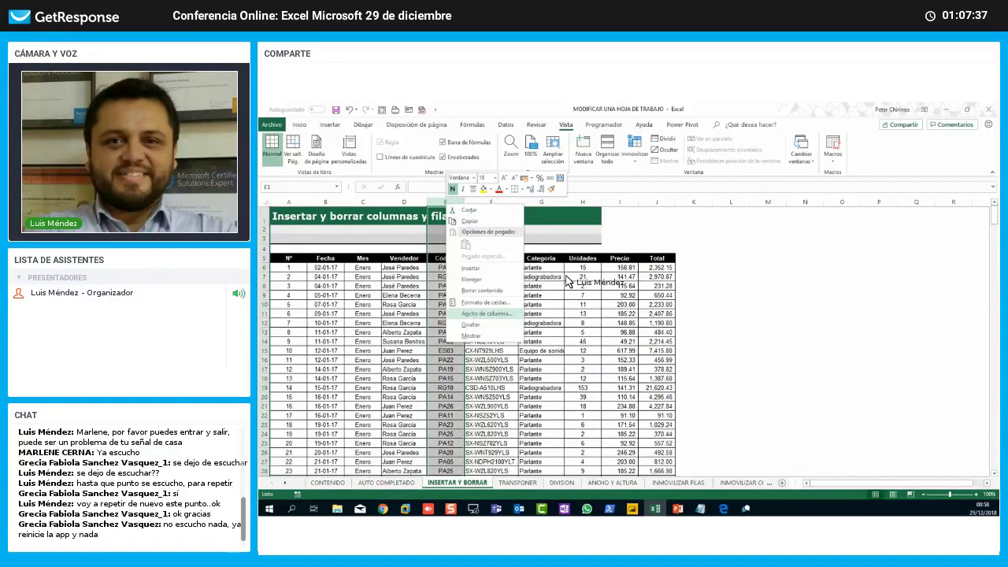
click(594, 229)
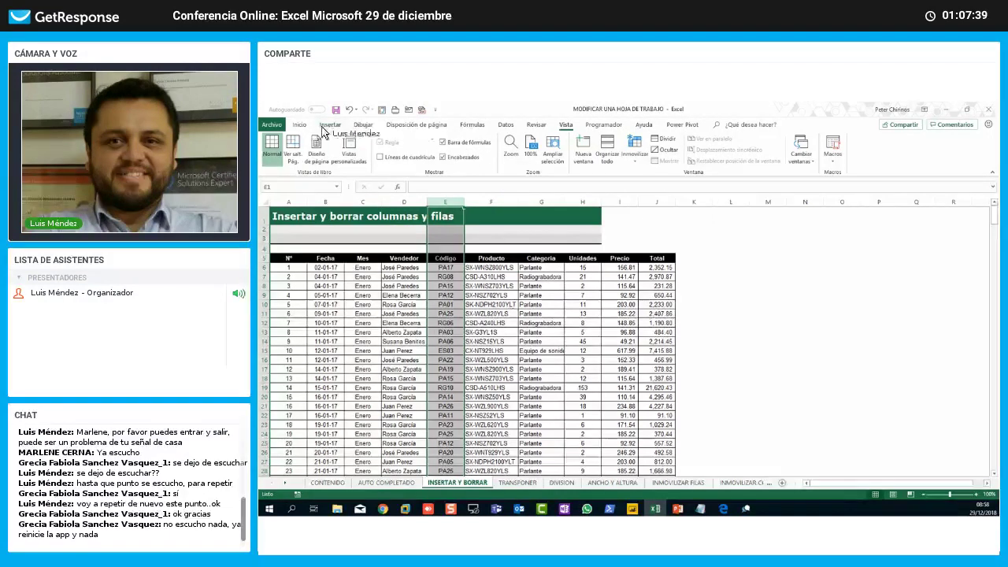
click(787, 162)
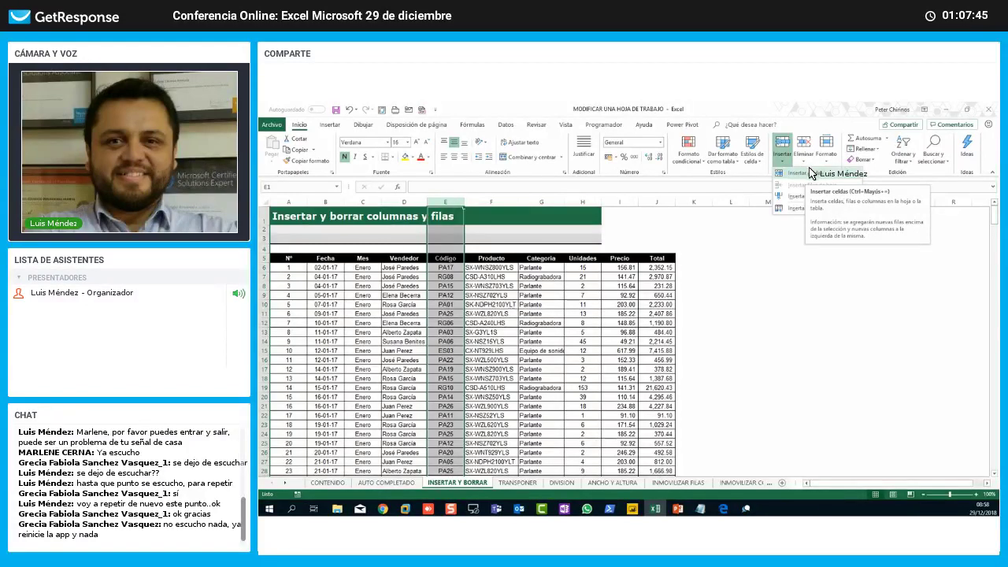
Step: Copy cell A10 on the TRANSPONER sheet and review the Transpose paste option without applying it
click(518, 482)
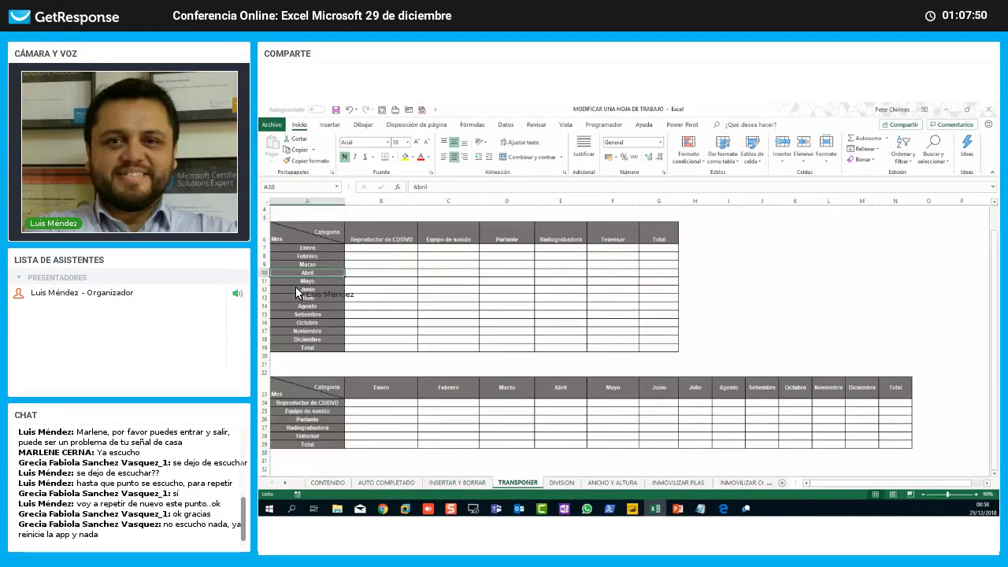
key(ctrl+c)
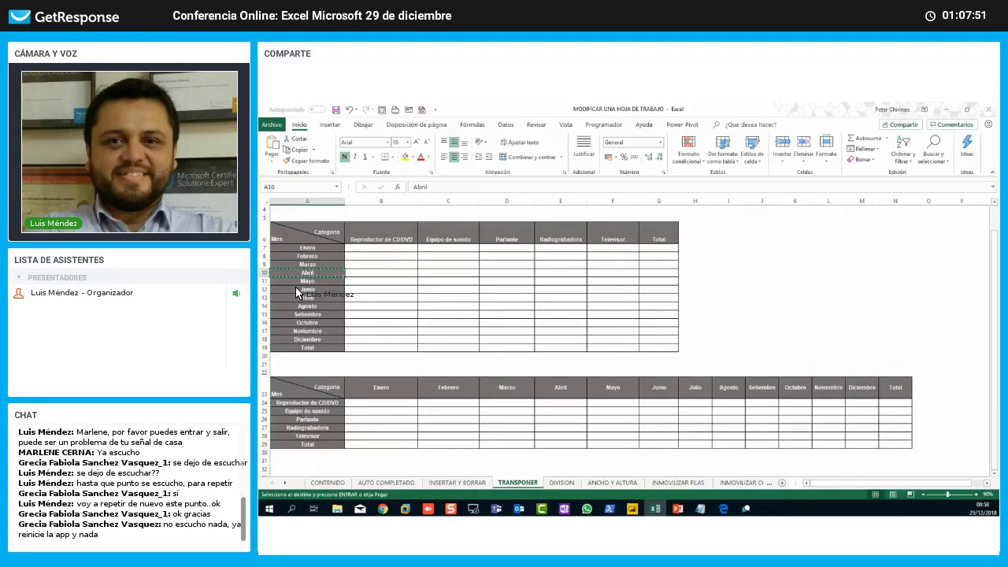
click(272, 157)
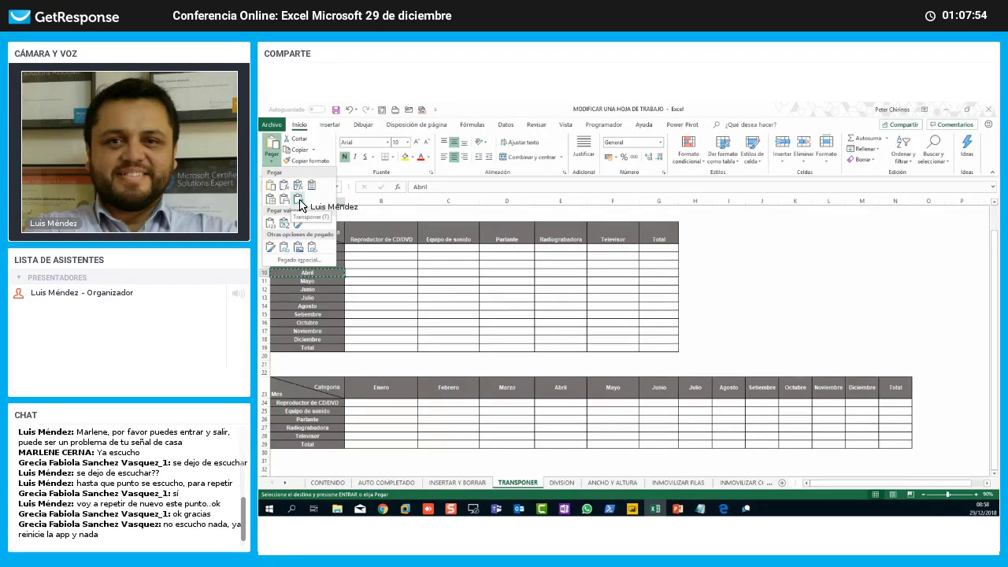
click(380, 261)
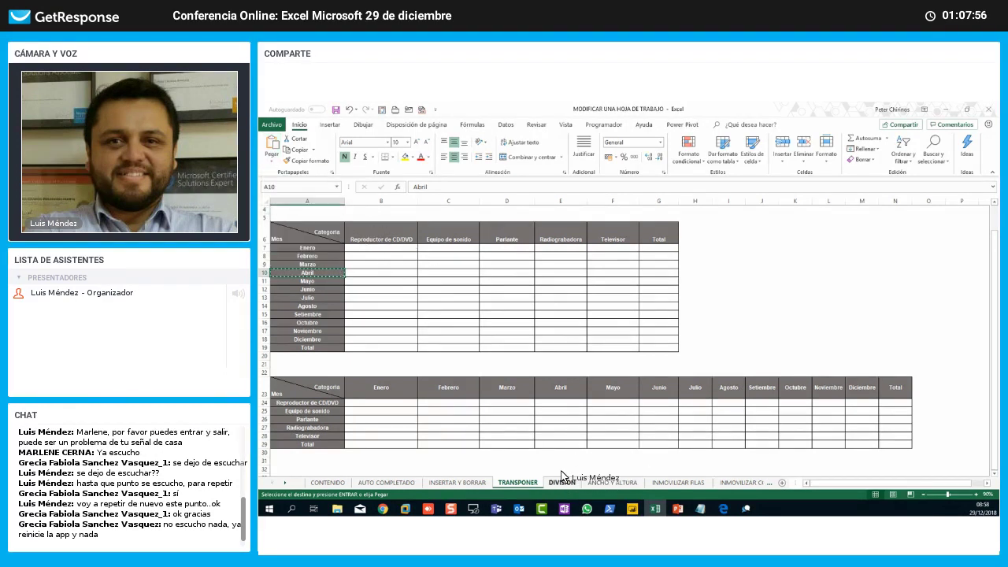
Step: Review the Nombre column split from the e-mail addresses on the DIVISION sheet
click(562, 477)
click(532, 315)
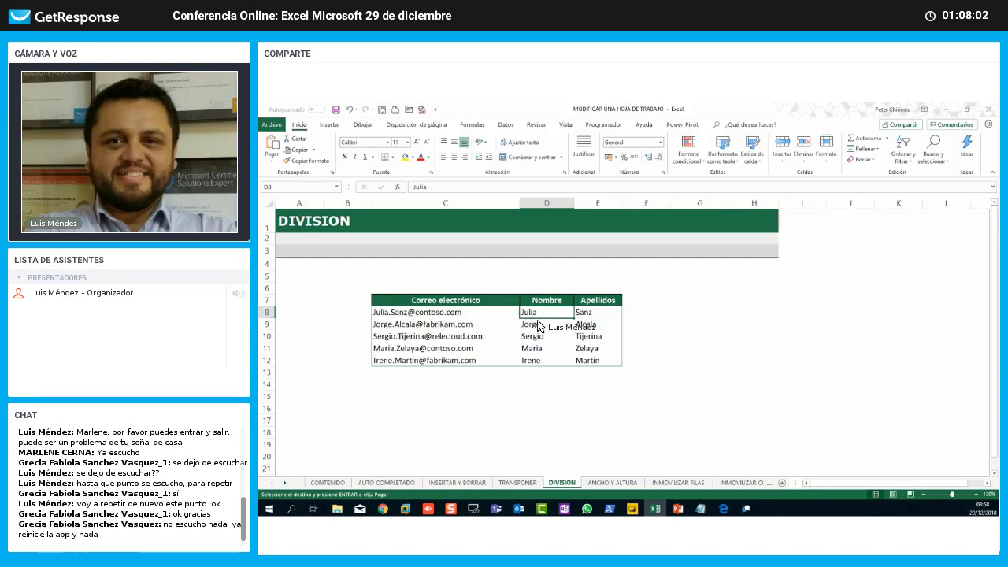
click(539, 328)
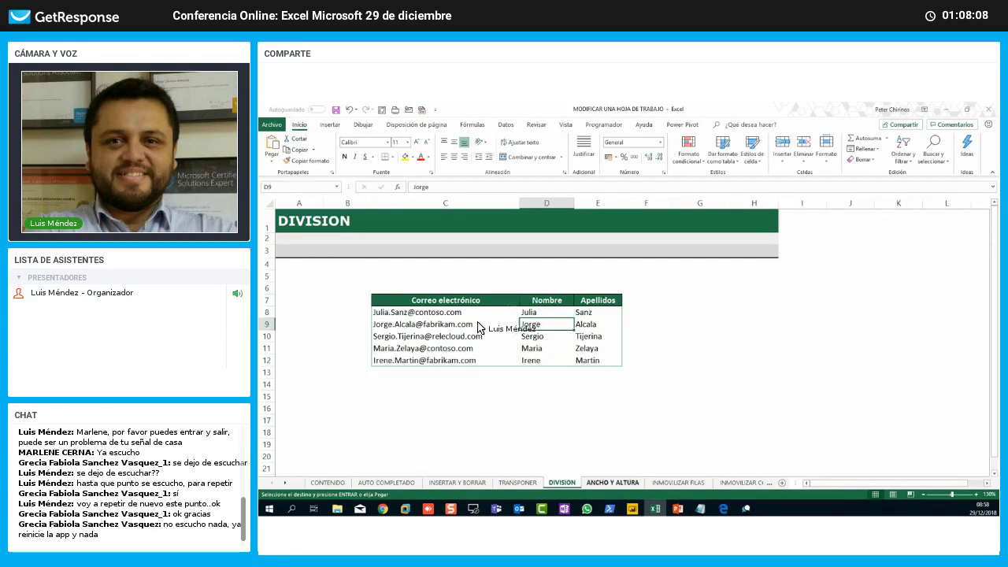
Step: Review the column width options for columns H to J on the ANCHO Y ALTURA sheet without changing them
key(ctrl+Page_Down)
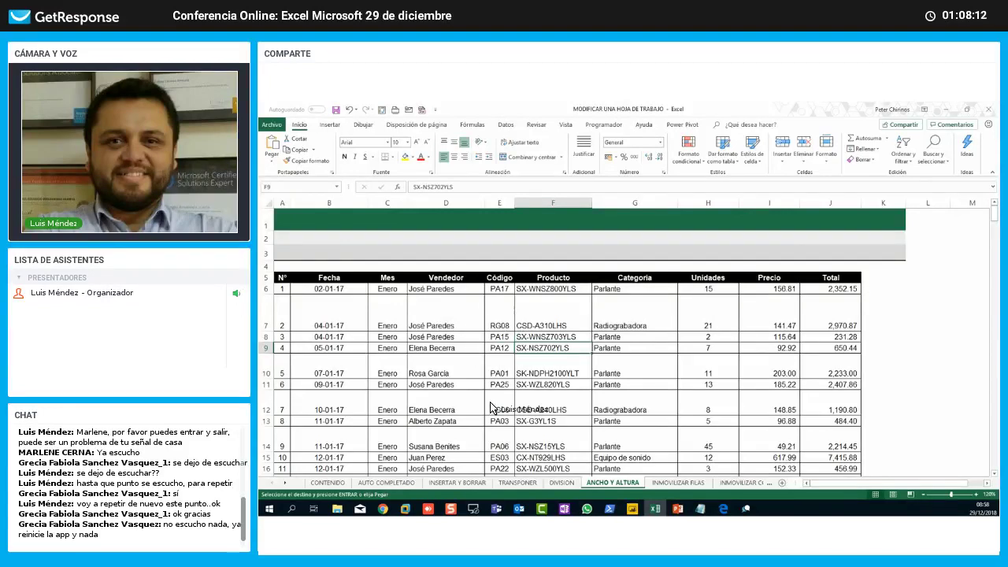
key(Left)
key(Left)
key(Up)
key(Up)
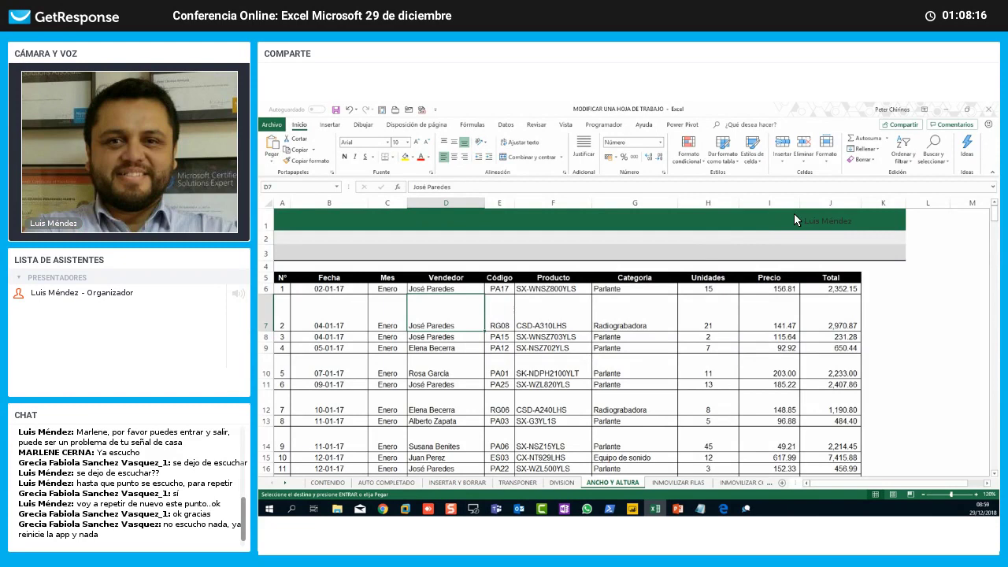
drag(708, 204, 855, 204)
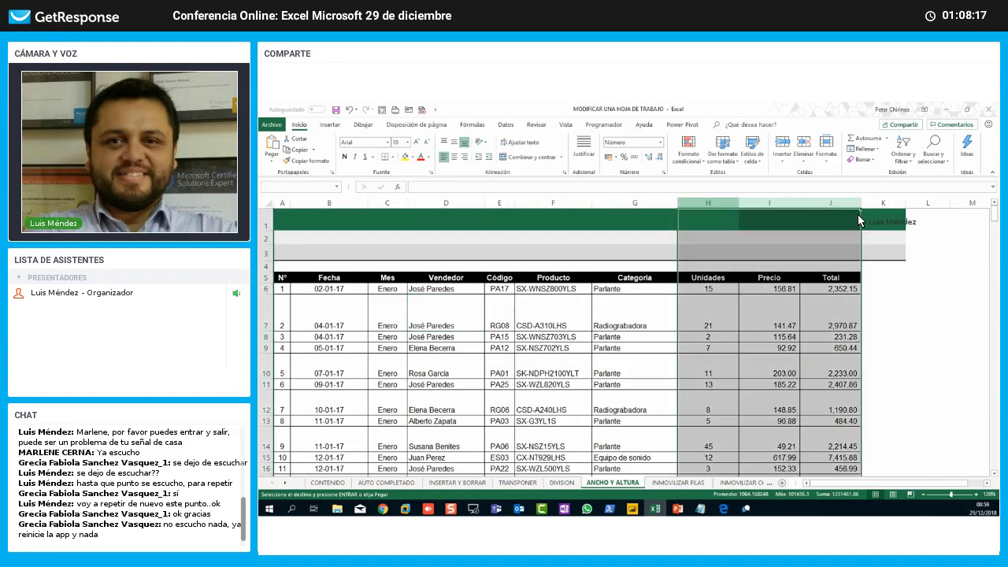
click(826, 150)
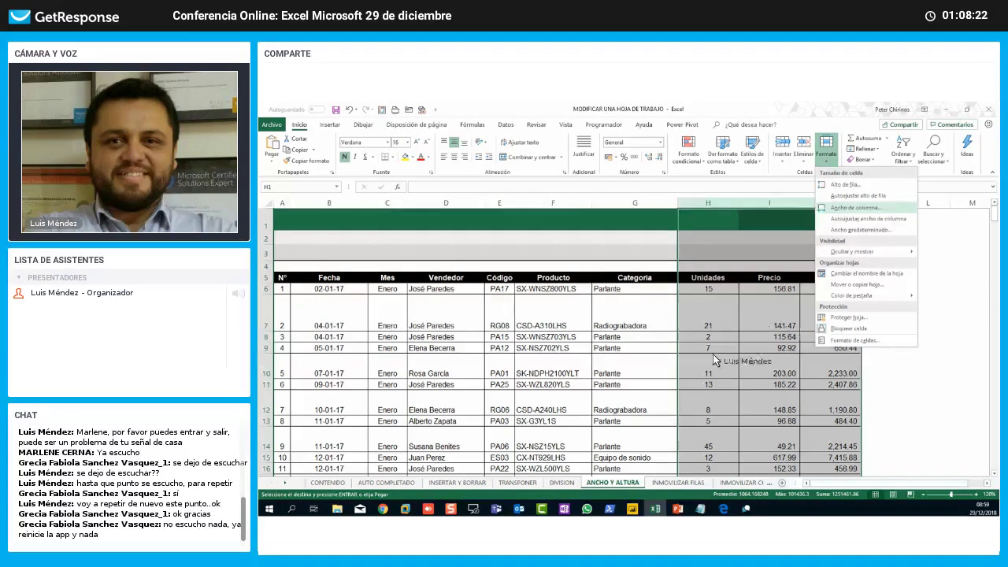
click(672, 396)
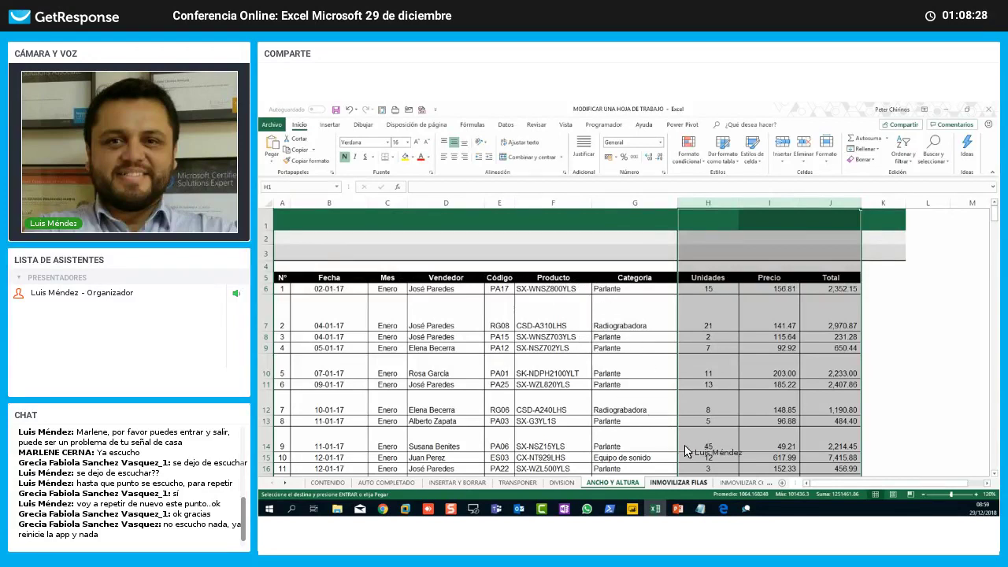
Step: Review the INMOVILIZAR FILAS sheet and the frozen columns on the INMOVILIZAR COLUMNAS sheet
click(750, 481)
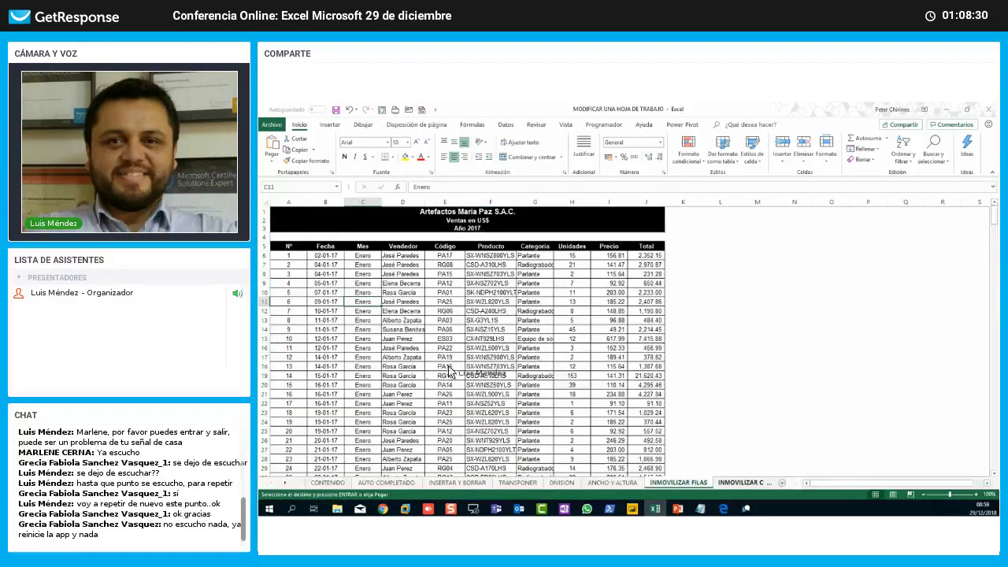
click(986, 483)
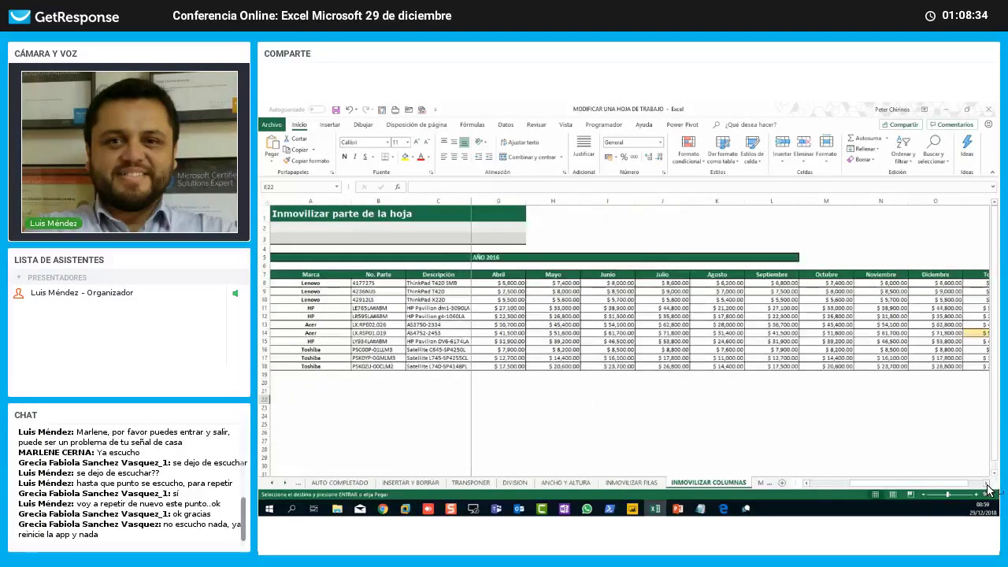
click(712, 417)
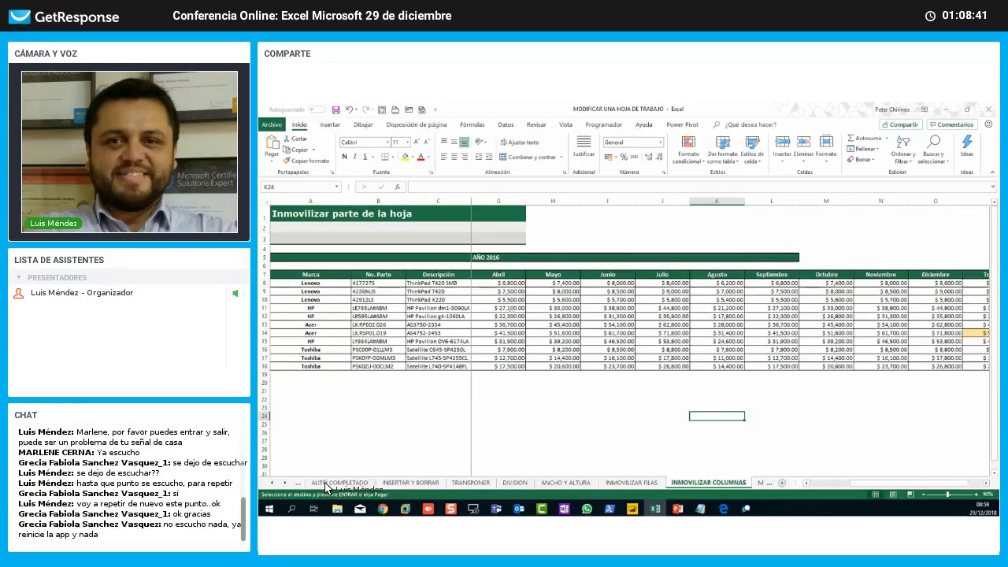
Step: Go back to the CONTENIDO sheet and leaf through the workbook's sheets up to INMOVILIZAR COLUMNAS
click(350, 483)
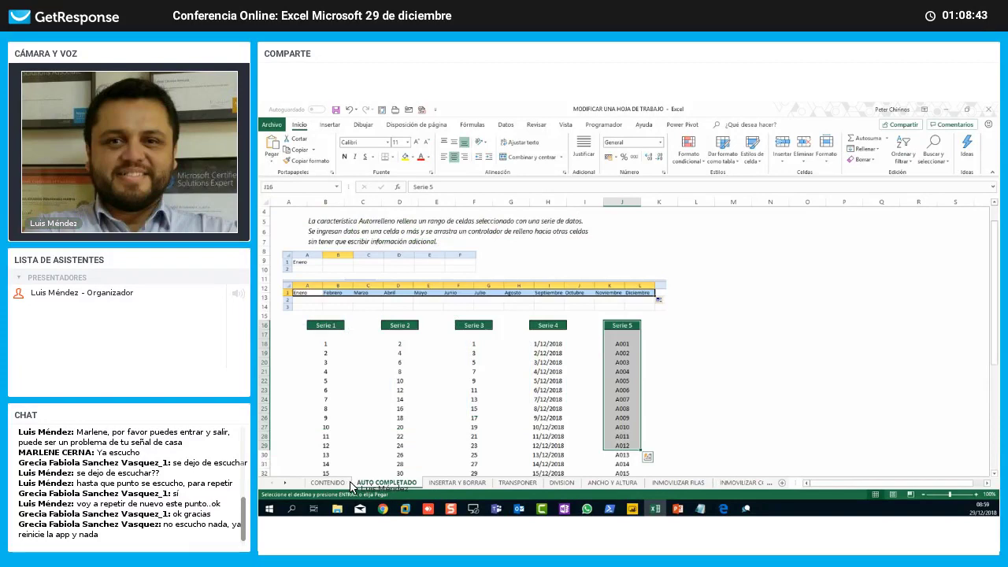
key(ctrl+Page_Up)
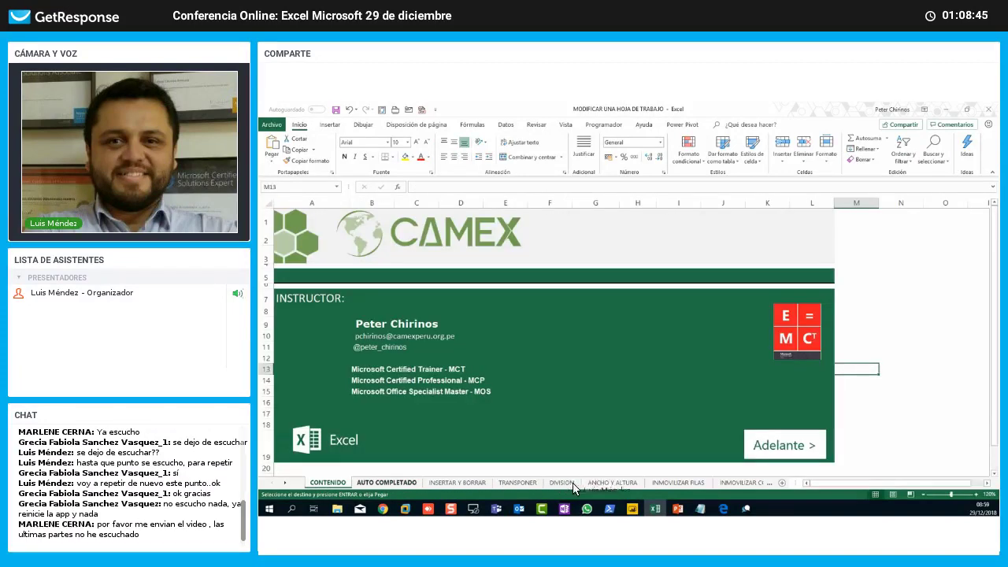
key(ctrl+Page_Down)
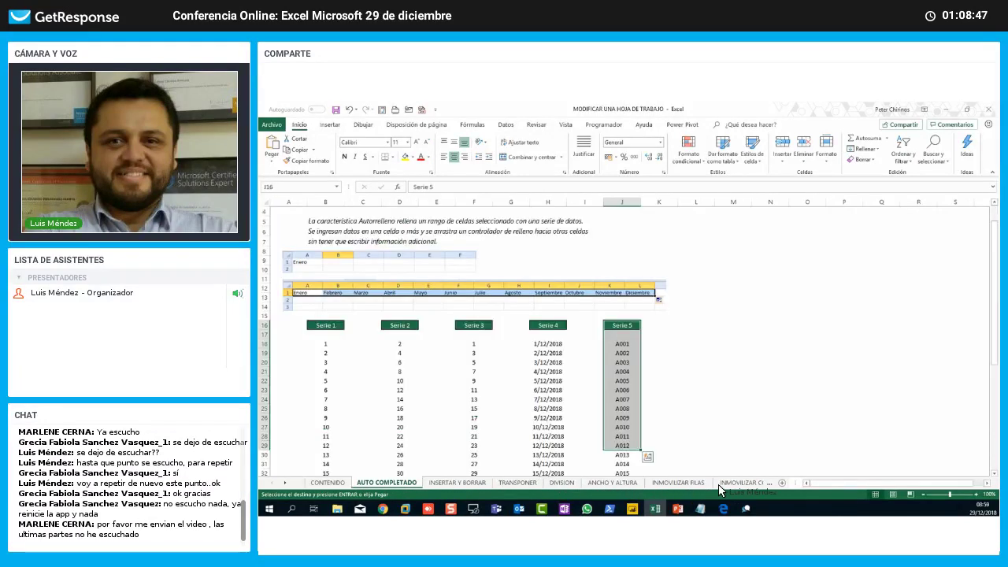
key(ctrl+Page_Down)
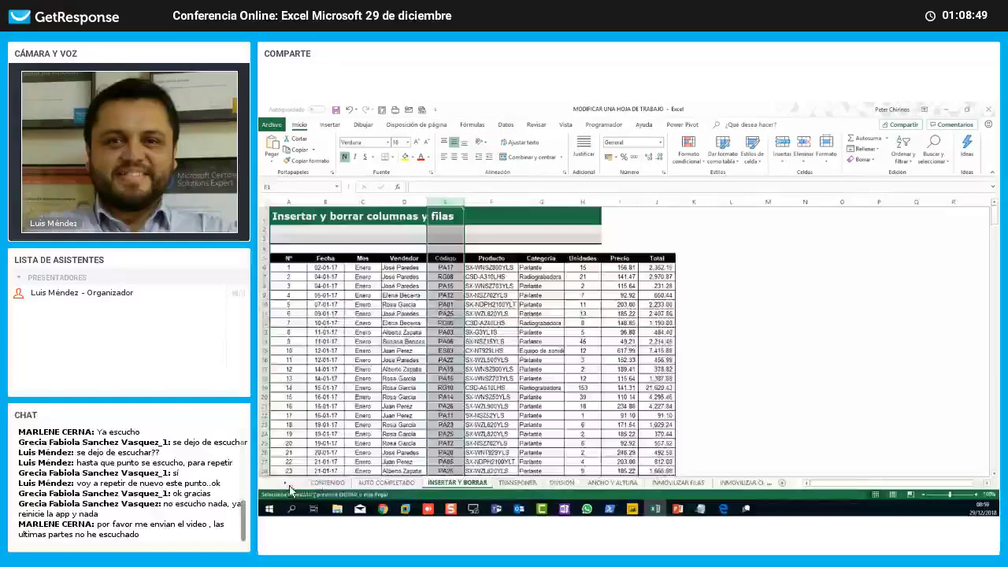
key(ctrl+Page_Down)
key(ctrl+Page_Down)
key(ctrl+Page_Down)
key(ctrl+Page_Down)
key(ctrl+Page_Down)
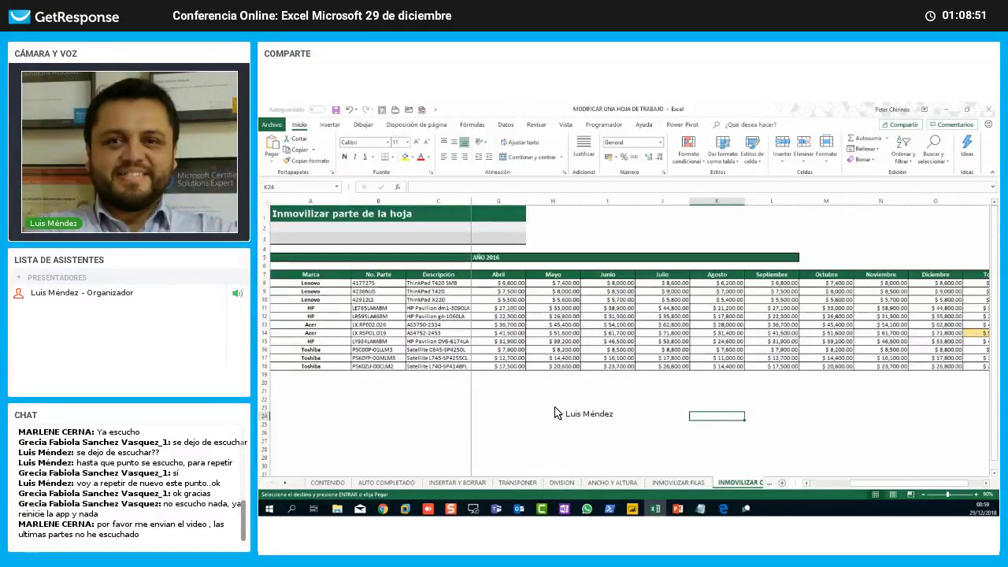
Step: Return to cell F10 on the CONTENIDO sheet and switch to the Edge browser window
key(ctrl+Page_Up)
key(ctrl+Page_Up)
key(ctrl+Page_Up)
key(ctrl+Page_Up)
key(ctrl+Page_Up)
key(ctrl+Page_Up)
key(ctrl+Page_Up)
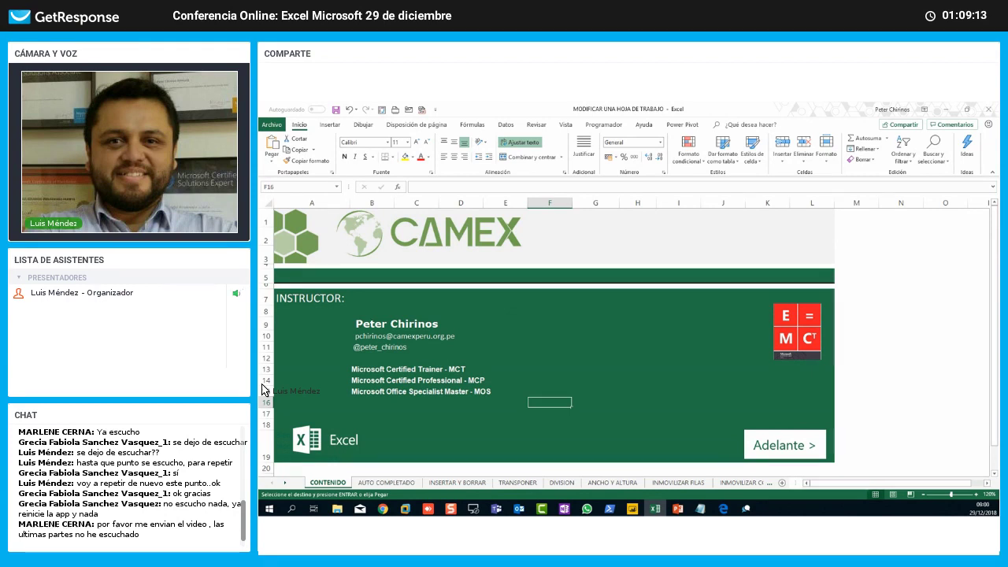
click(556, 336)
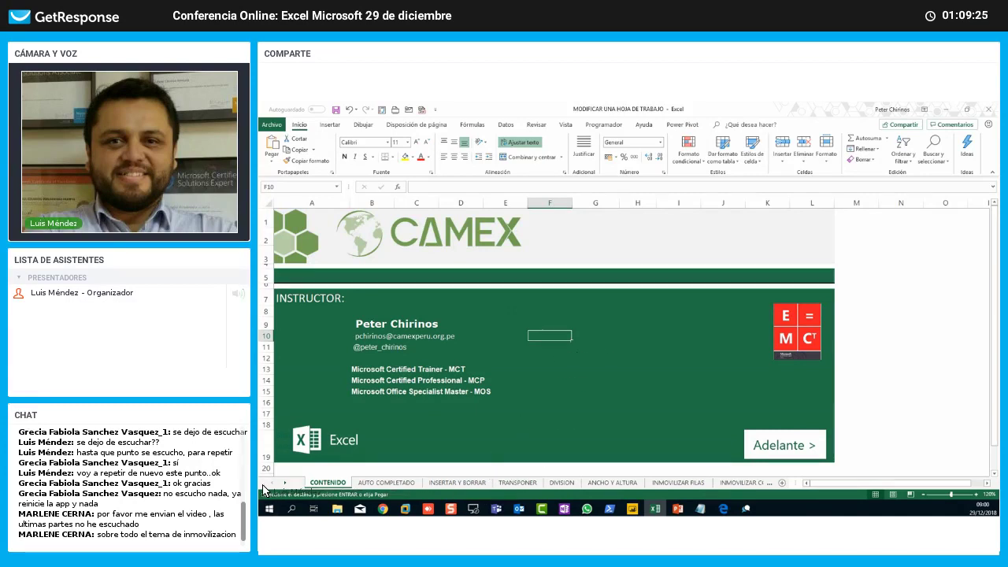
key(alt+Tab)
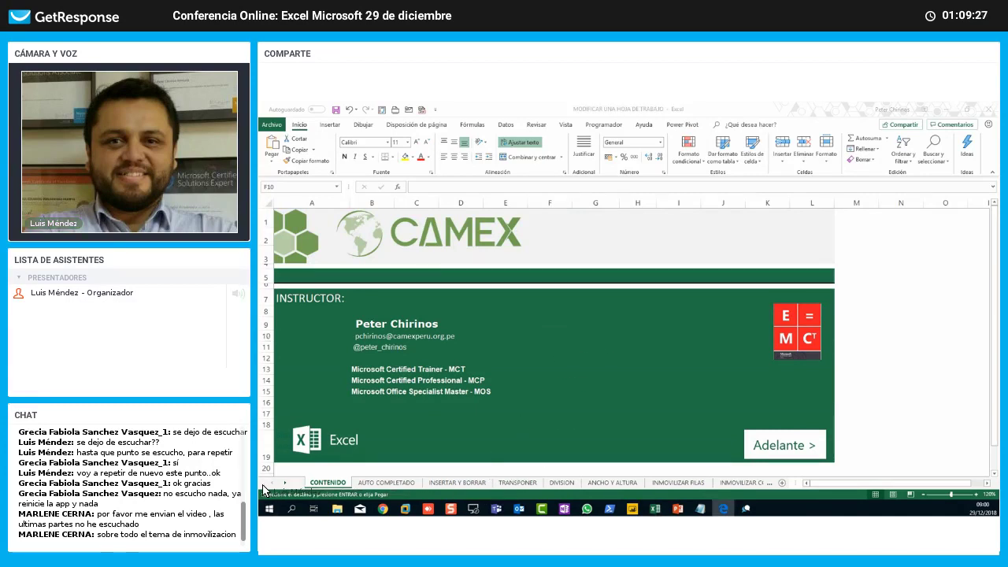